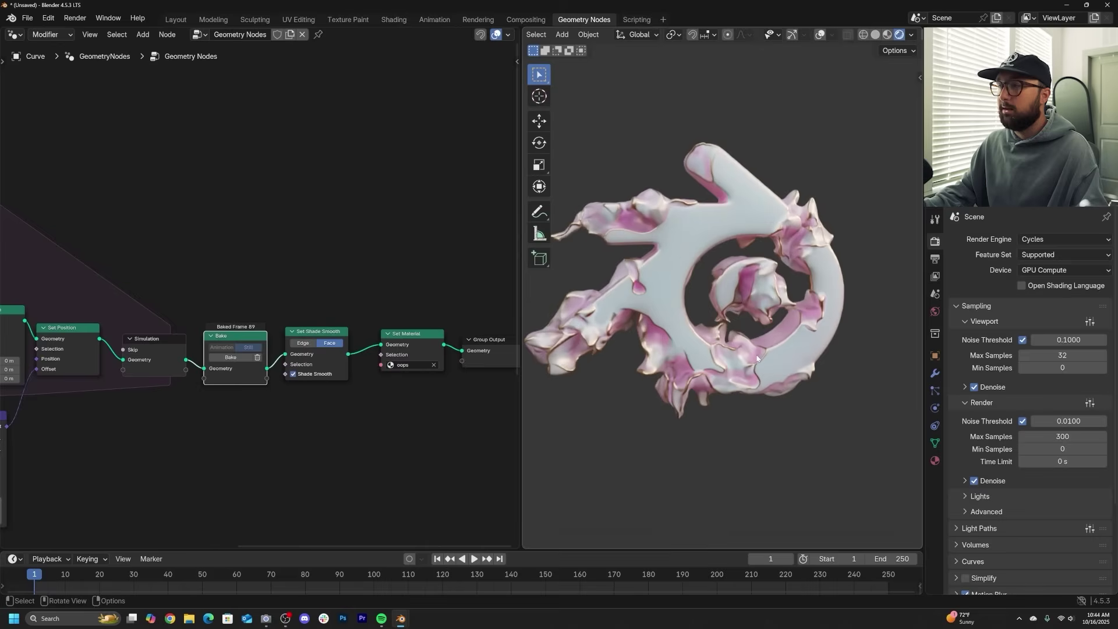
{"action": "middle_click_drag", "start_coordinate": [722, 407], "coordinate": [826, 322]}
{"action": "key", "text": "KP_0"}
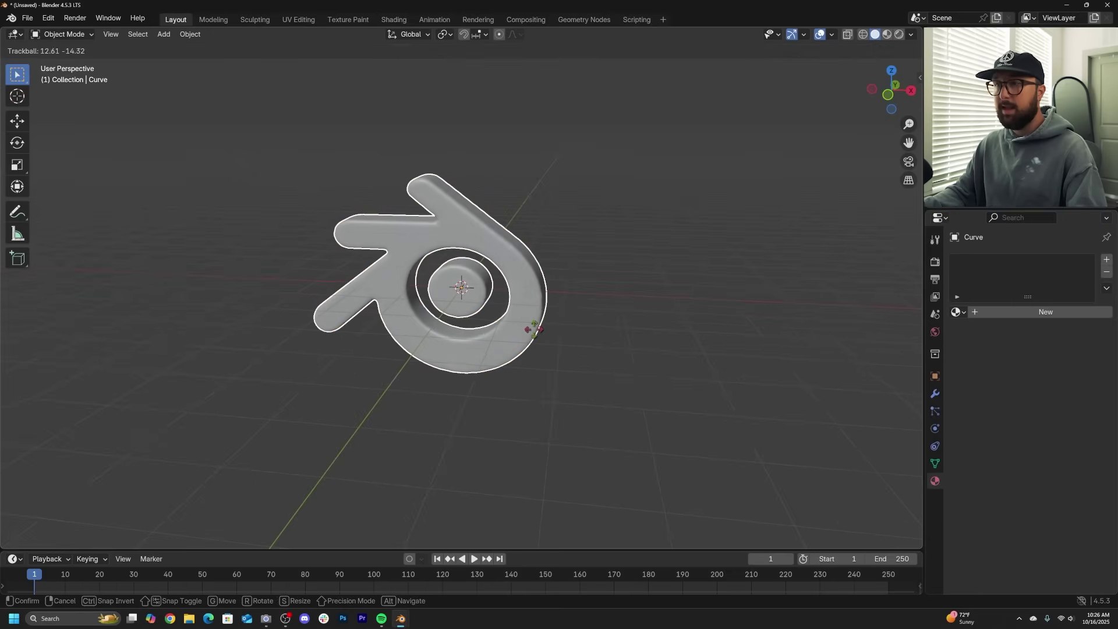
Examine the logo's mesh topology in Edit Mode from several angles and return to Object Mode.
{"action": "left_click", "coordinate": [534, 333]}
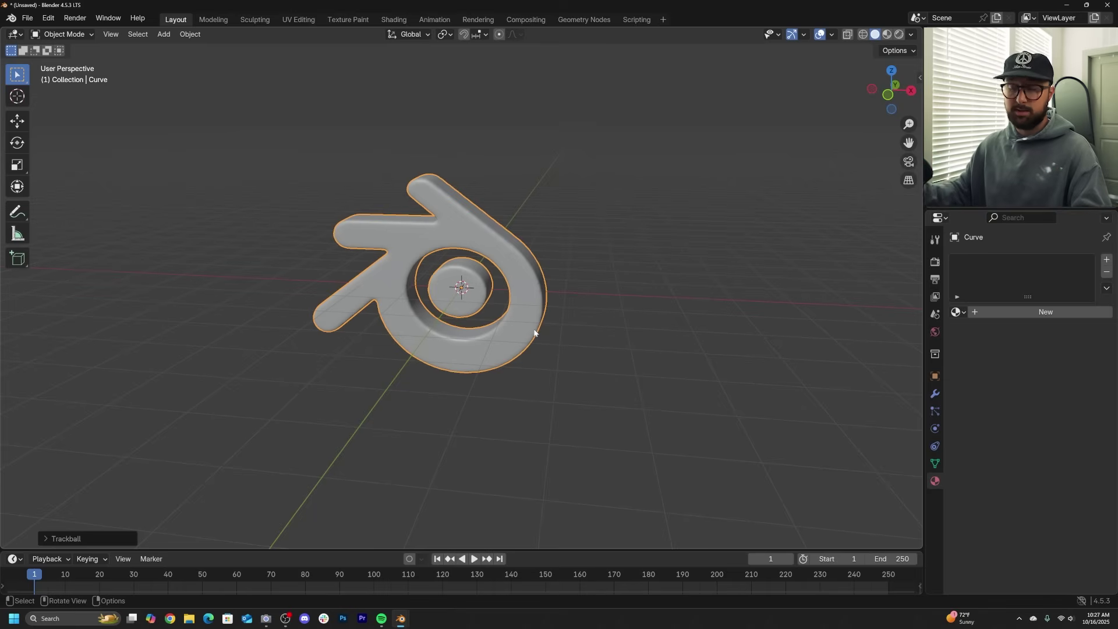
{"action": "key", "text": "Tab"}
{"action": "scroll", "coordinate": [561, 265], "scroll_direction": "up", "scroll_amount": 5}
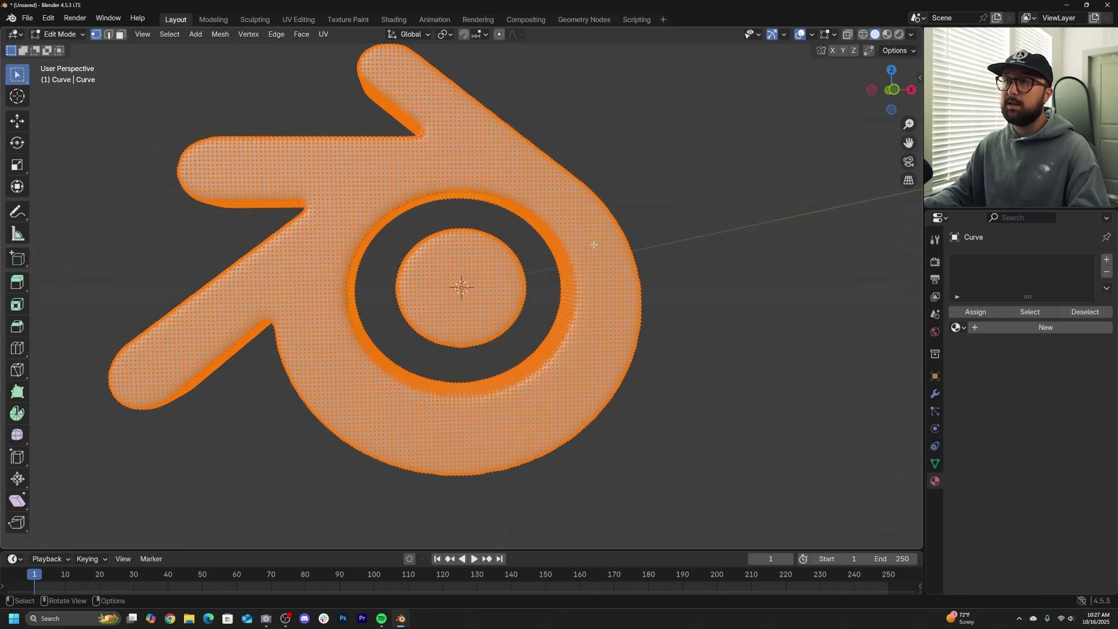
{"action": "scroll", "coordinate": [594, 245], "scroll_direction": "up", "scroll_amount": 2}
{"action": "middle_click_drag", "start_coordinate": [594, 245], "coordinate": [653, 274]}
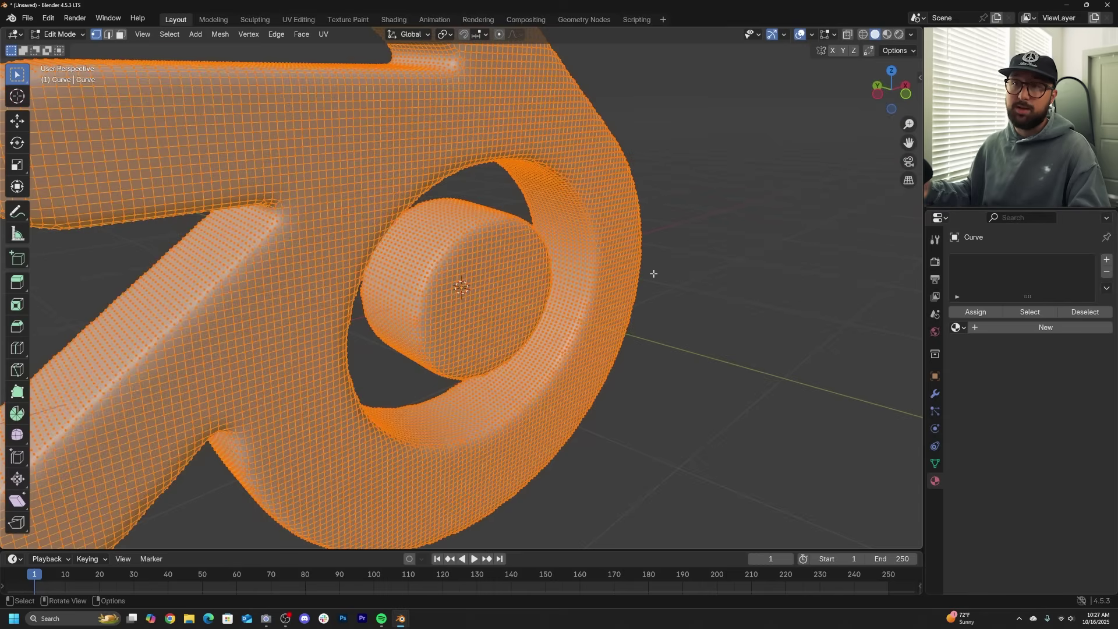
{"action": "key", "text": "Tab"}
{"action": "middle_click_drag", "start_coordinate": [654, 274], "coordinate": [577, 340]}
{"action": "scroll", "coordinate": [508, 291], "scroll_direction": "down", "scroll_amount": 3}
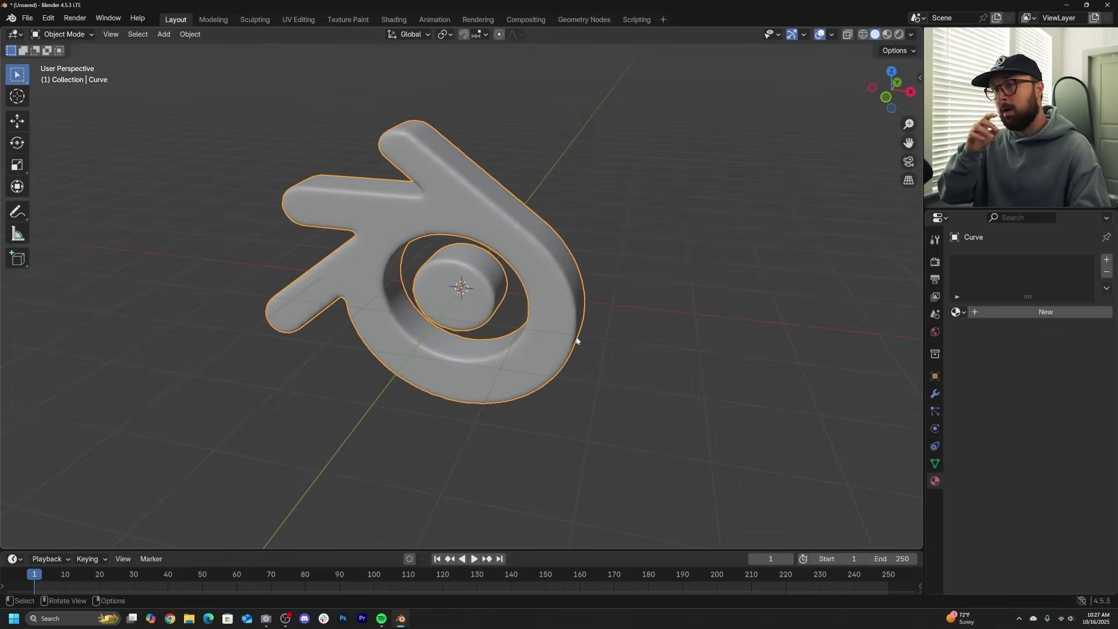
{"action": "middle_click_drag", "start_coordinate": [605, 310], "coordinate": [419, 235]}
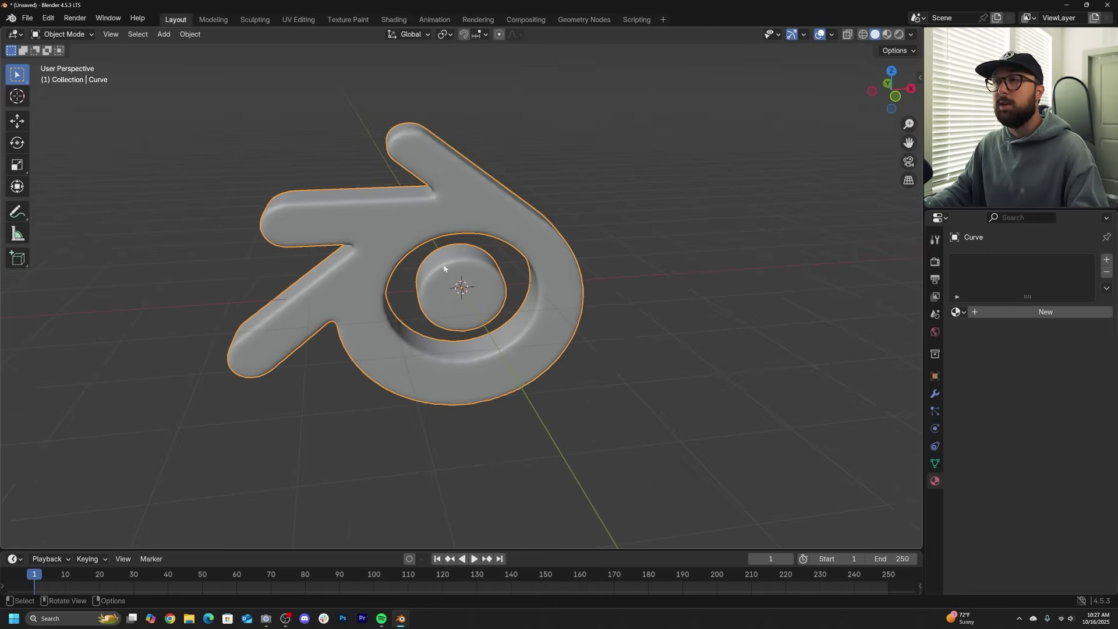
Switch to the Geometry Nodes workspace, arrange the node editor beside a tall 3D viewport, and trackball-rotate the logo to face the view.
{"action": "left_click", "coordinate": [584, 21]}
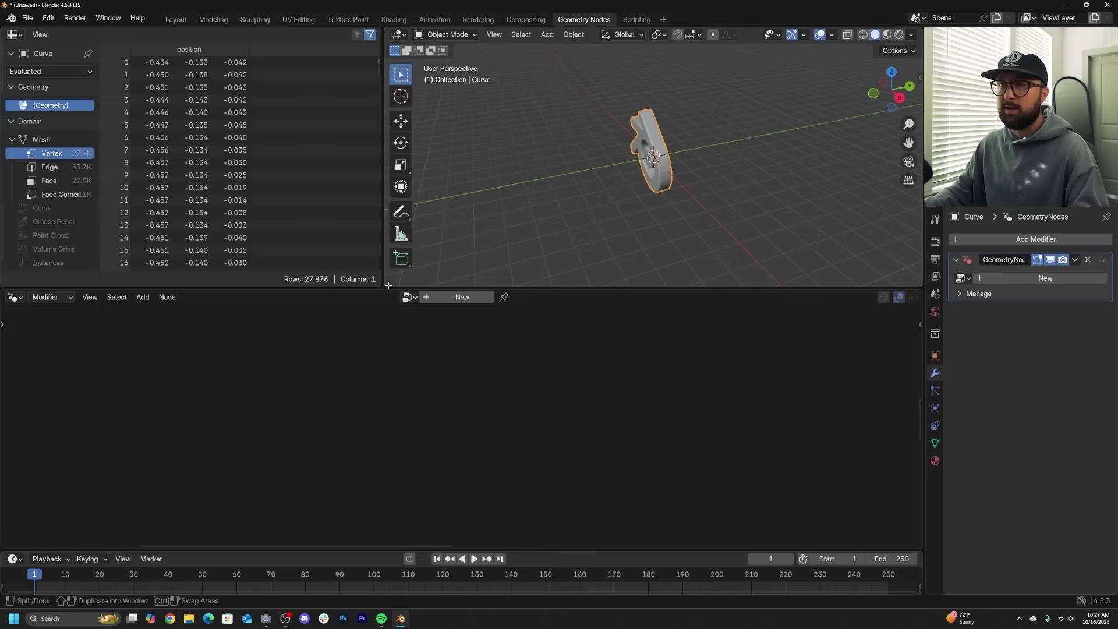
{"action": "left_click_drag", "start_coordinate": [388, 286], "coordinate": [474, 273]}
{"action": "scroll", "coordinate": [620, 297], "scroll_direction": "up", "scroll_amount": 5}
{"action": "middle_click_drag", "start_coordinate": [621, 301], "coordinate": [689, 298]}
{"action": "key", "text": "r"}
{"action": "key", "text": "r"}
{"action": "left_click", "coordinate": [749, 294]}
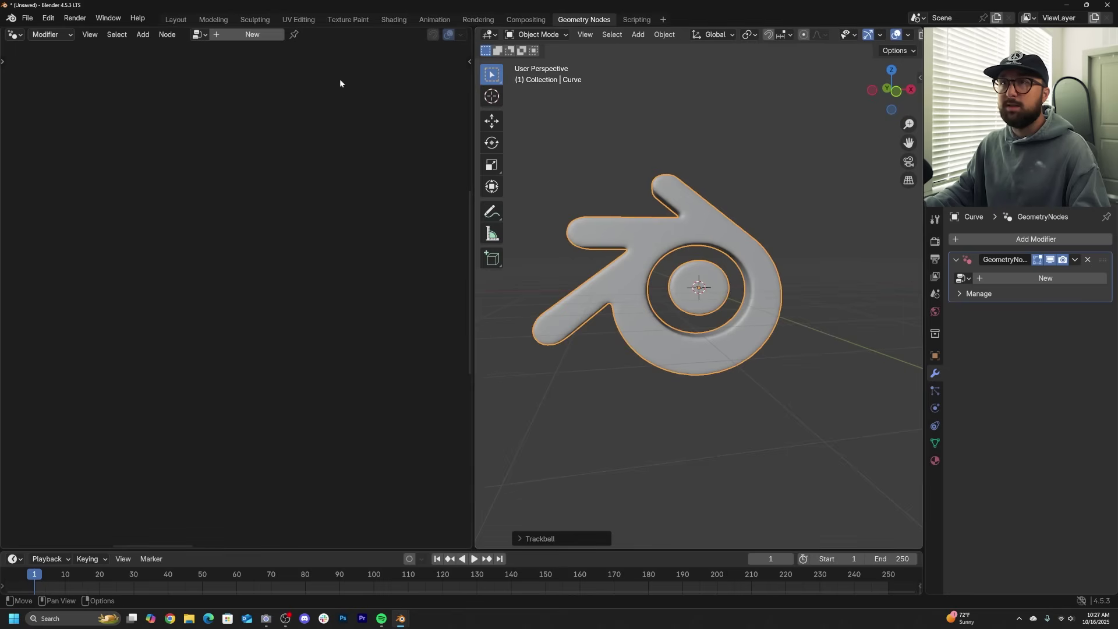
Create a new geometry node tree for the logo and add a Simulation zone to it.
{"action": "left_click", "coordinate": [252, 34]}
{"action": "scroll", "coordinate": [179, 318], "scroll_direction": "down", "scroll_amount": 4}
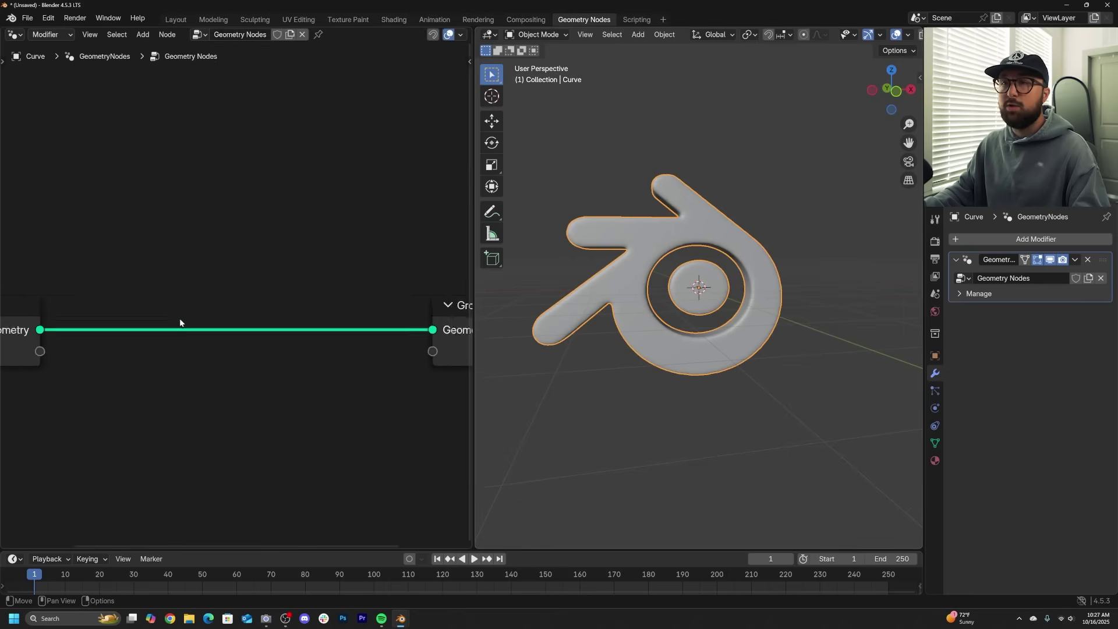
{"action": "key", "text": "shift+a"}
{"action": "left_click", "coordinate": [221, 184]}
{"action": "type", "text": "sim"}
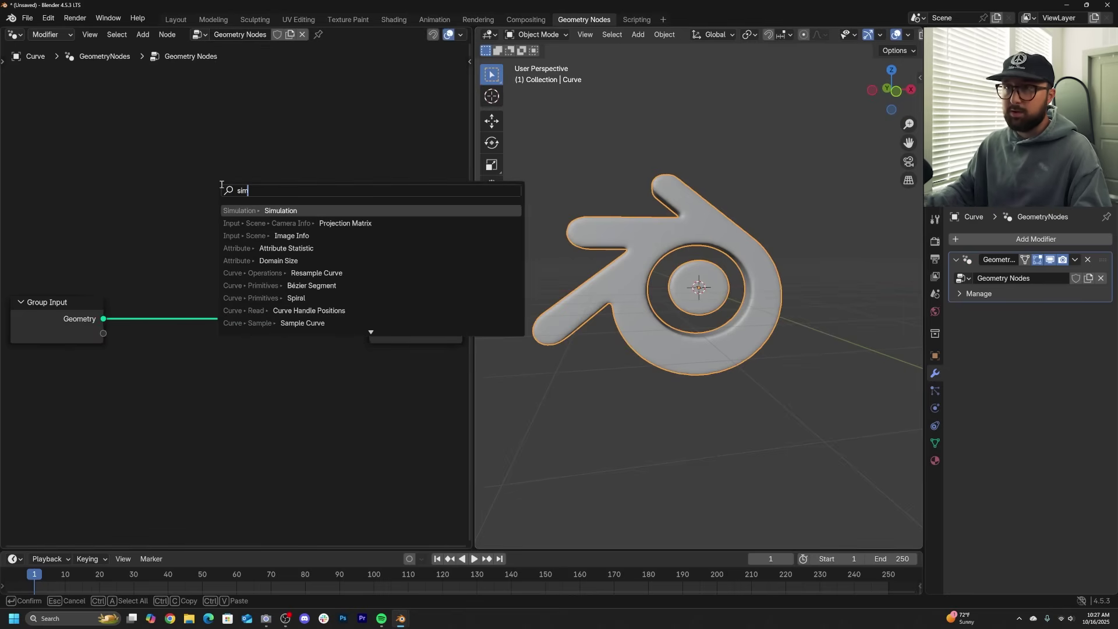
{"action": "key", "text": "Return"}
{"action": "left_click", "coordinate": [205, 227]}
{"action": "scroll", "coordinate": [106, 275], "scroll_direction": "down", "scroll_amount": 2}
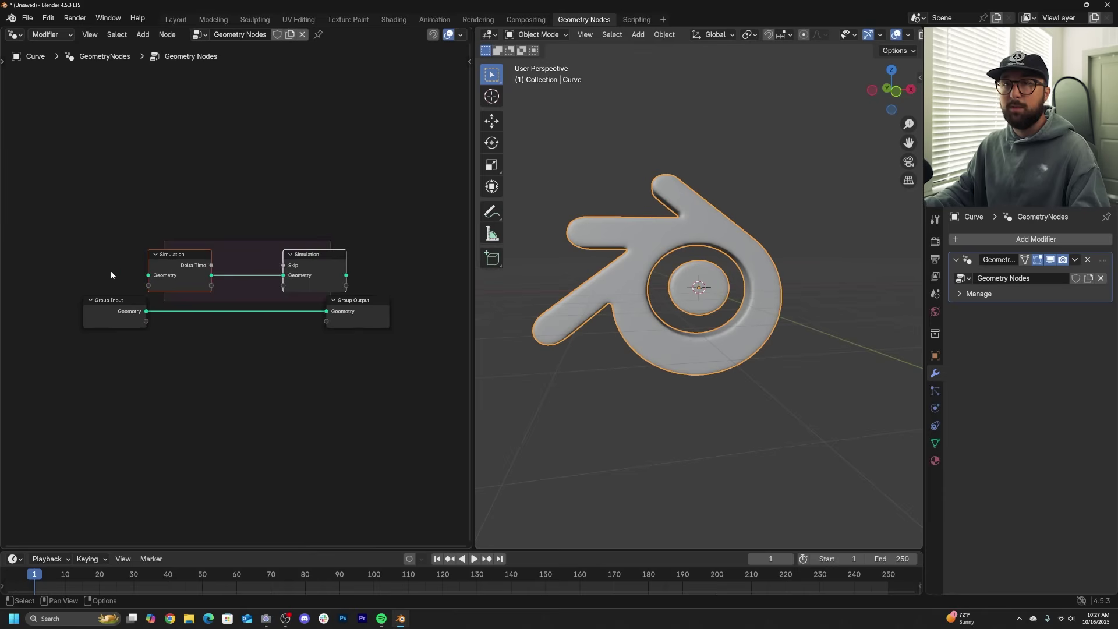
Route the Group Input geometry through the Simulation zone to the Group Output and spread the nodes apart.
{"action": "scroll", "coordinate": [125, 314], "scroll_direction": "up", "scroll_amount": 2}
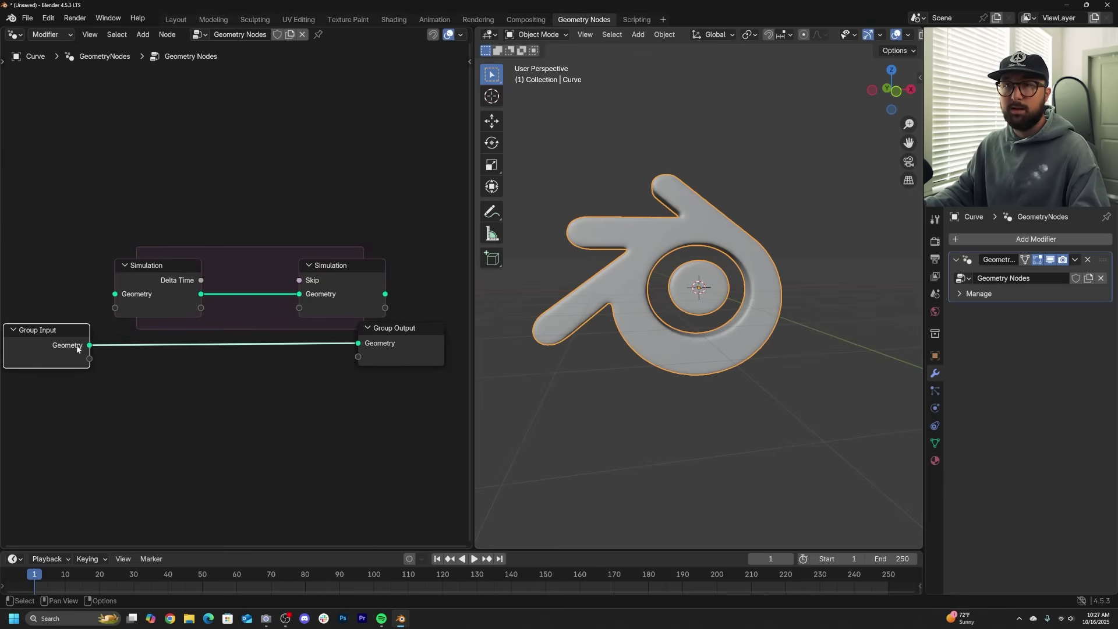
{"action": "left_click", "coordinate": [361, 297]}
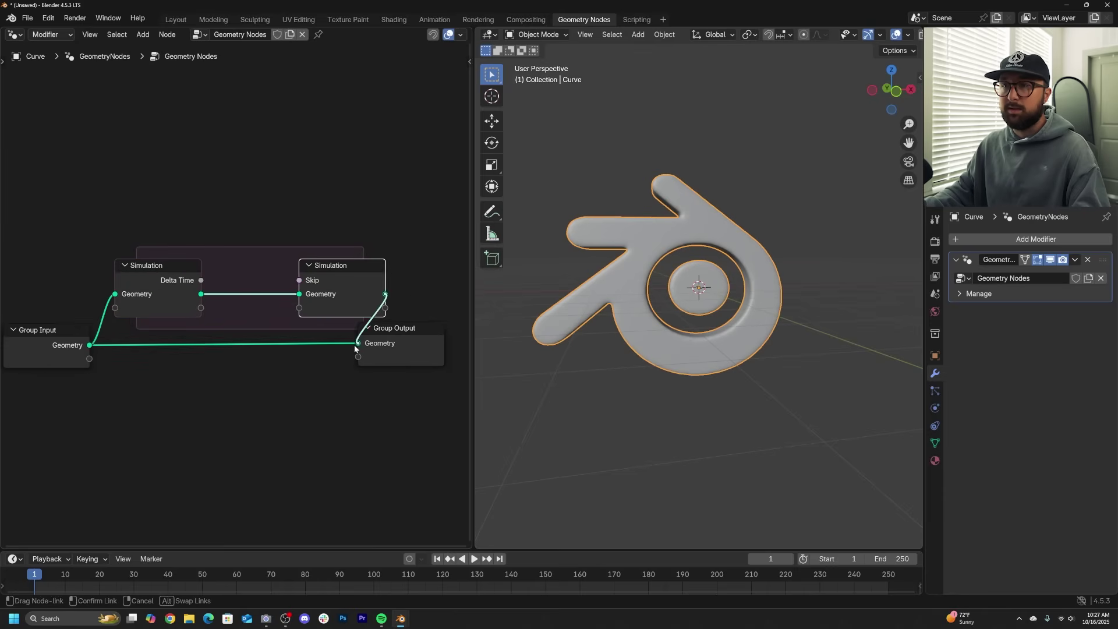
{"action": "left_click_drag", "start_coordinate": [354, 345], "coordinate": [356, 344]}
{"action": "middle_click_drag", "start_coordinate": [385, 341], "coordinate": [322, 345]}
{"action": "left_click_drag", "start_coordinate": [333, 338], "coordinate": [408, 301]}
{"action": "left_click_drag", "start_coordinate": [328, 224], "coordinate": [120, 325]}
{"action": "middle_click_drag", "start_coordinate": [202, 314], "coordinate": [214, 319]}
{"action": "key", "text": "g"}
{"action": "left_click", "coordinate": [217, 346]}
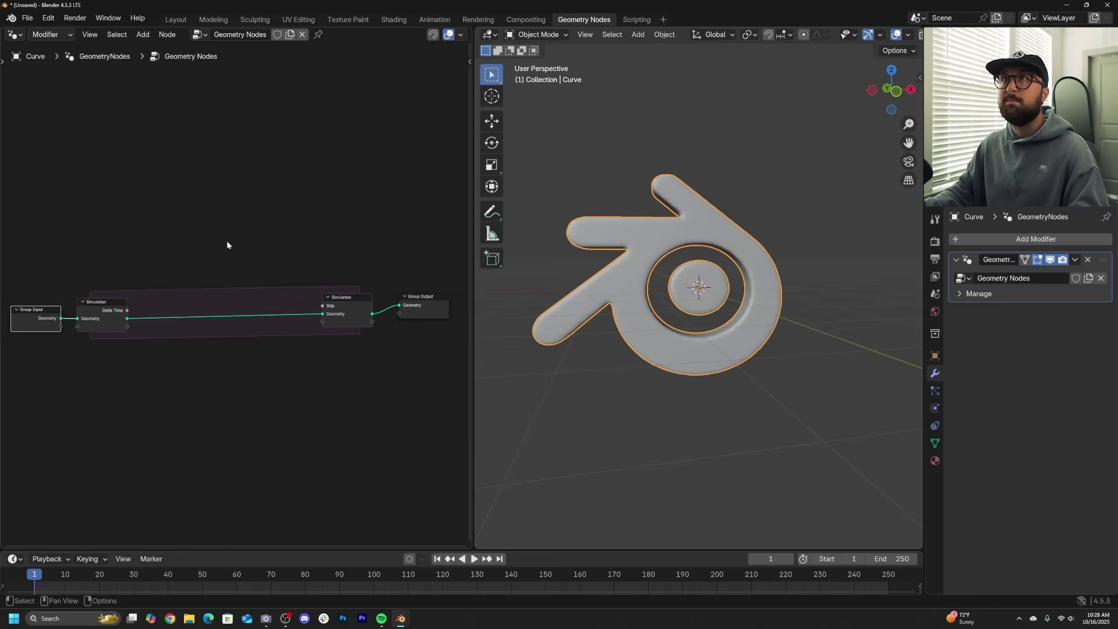
Widen the node editor and insert a Mesh to Volume node directly after the Simulation zone's input.
{"action": "key", "text": "shift+a"}
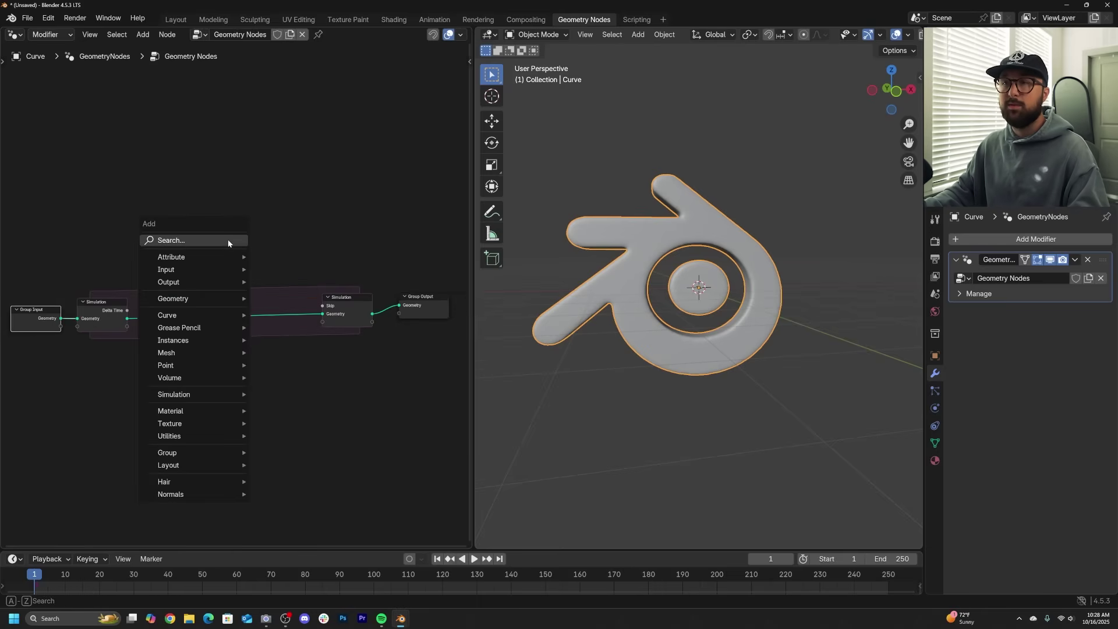
{"action": "scroll", "coordinate": [408, 361], "scroll_direction": "up", "scroll_amount": 1}
{"action": "left_click_drag", "start_coordinate": [471, 369], "coordinate": [575, 367]}
{"action": "key", "text": "shift+a"}
{"action": "left_click", "coordinate": [296, 184]}
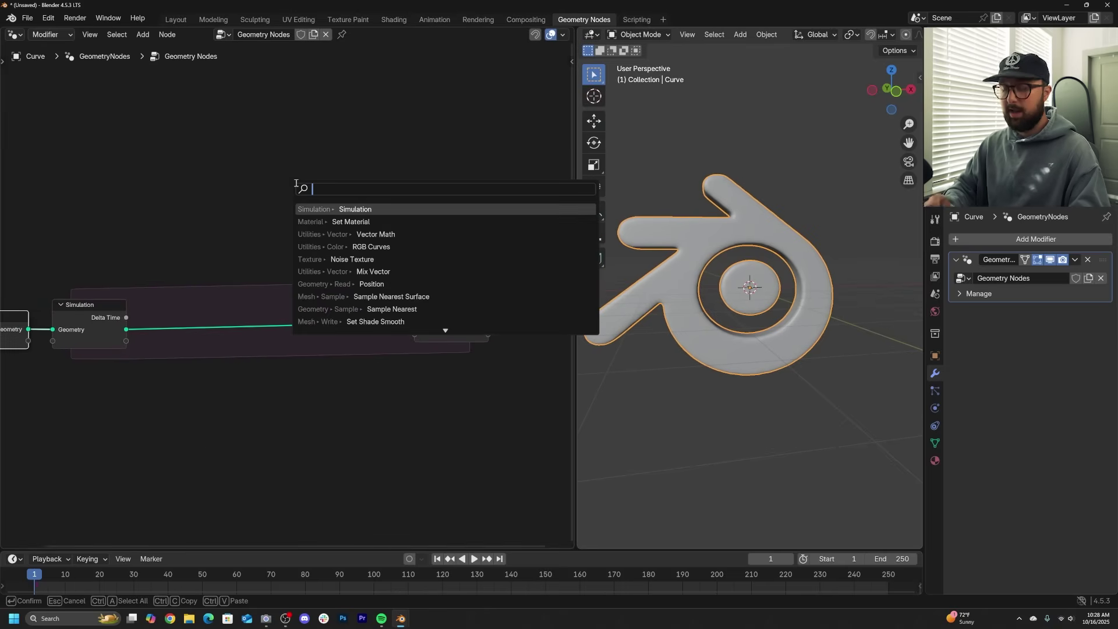
{"action": "type", "text": "mesh to v"}
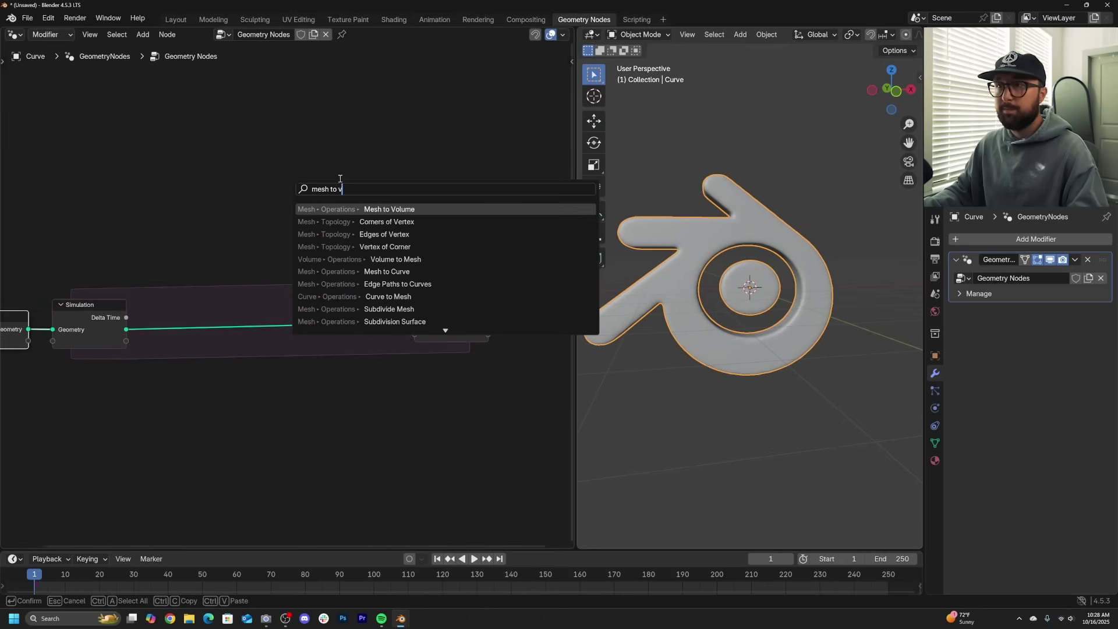
{"action": "key", "text": "Return"}
{"action": "left_click", "coordinate": [156, 272]}
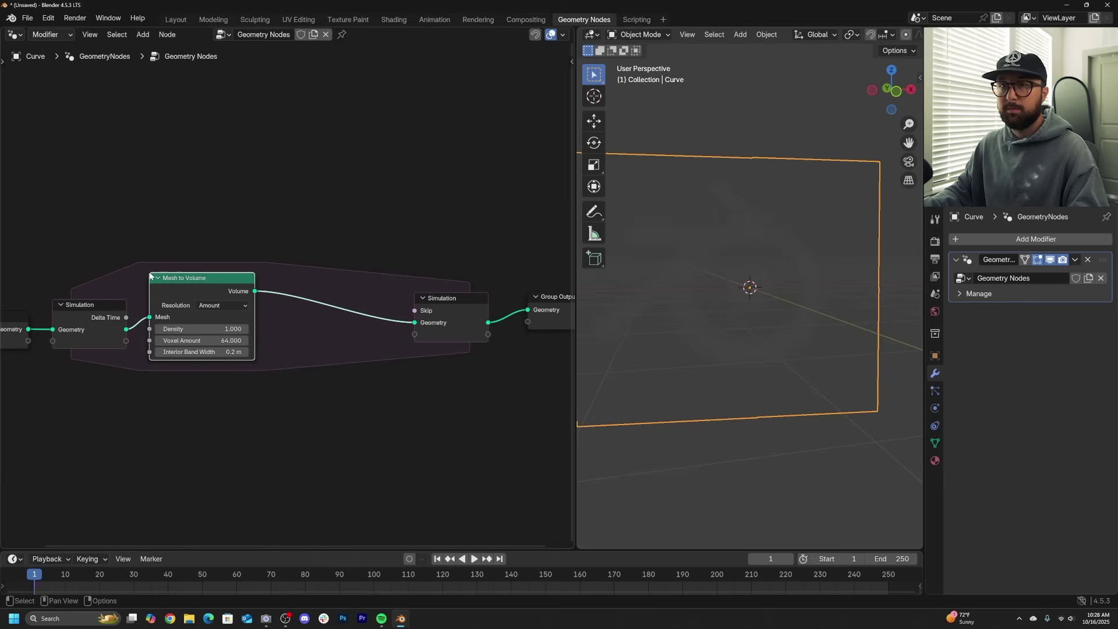
Insert a Volume to Mesh node between Mesh to Volume and the Simulation zone's output.
{"action": "key", "text": "shift+a"}
{"action": "left_click", "coordinate": [261, 213]}
{"action": "type", "text": "volu"}
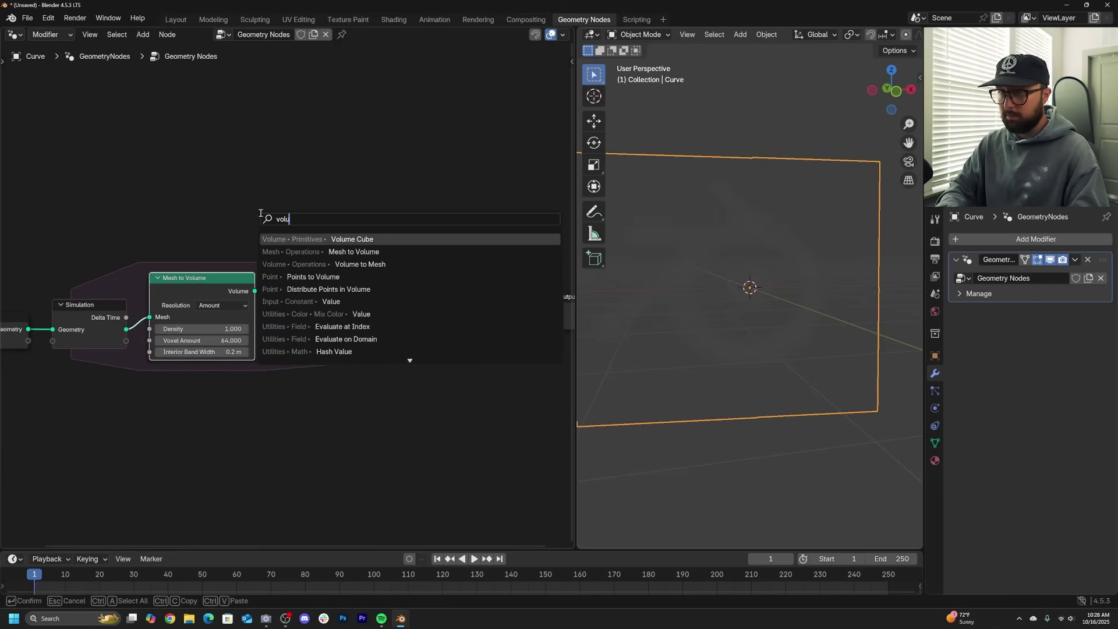
{"action": "key", "text": "Down"}
{"action": "key", "text": "Down"}
{"action": "key", "text": "Return"}
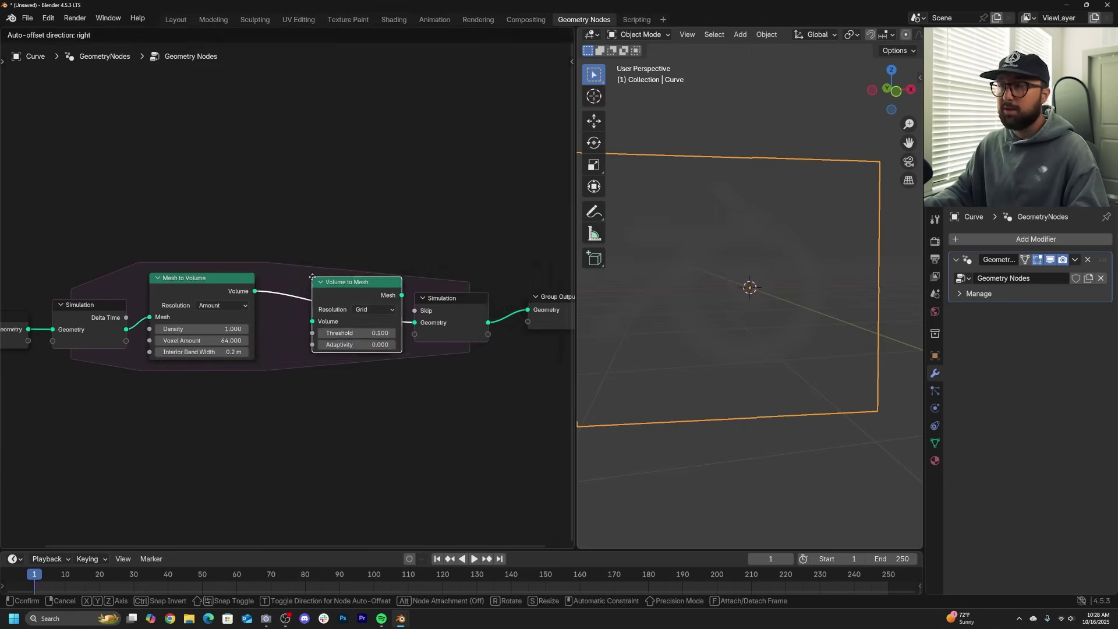
{"action": "left_click", "coordinate": [269, 318]}
Set the Mesh to Volume resolution mode to Size with a voxel size of 0.005 m.
{"action": "scroll", "coordinate": [269, 318], "scroll_direction": "up", "scroll_amount": 1}
{"action": "left_click", "coordinate": [179, 309]}
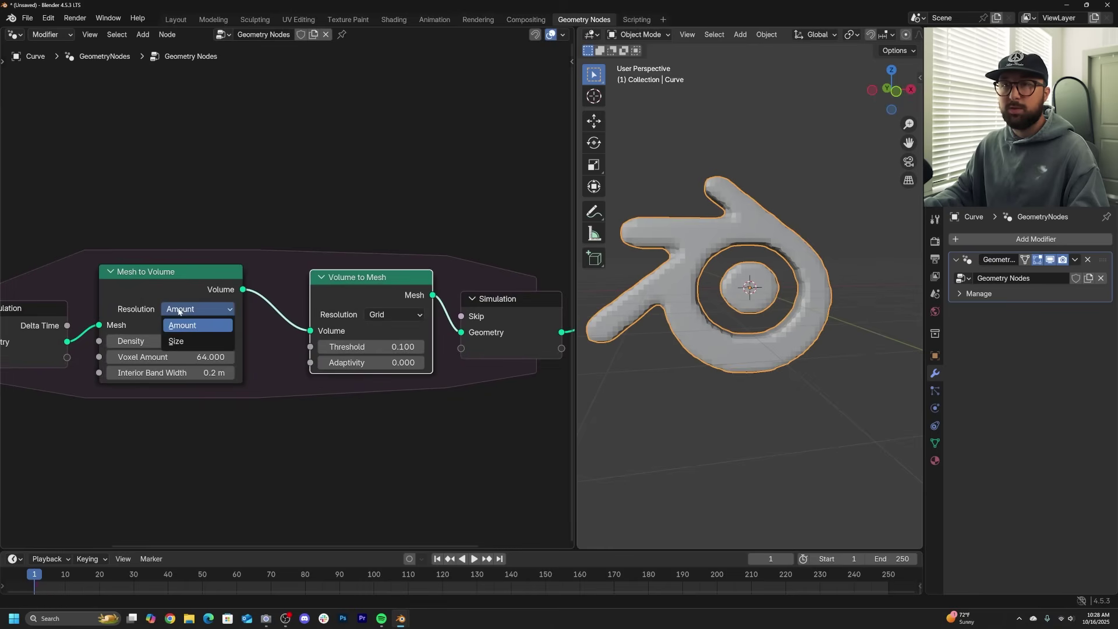
{"action": "left_click", "coordinate": [190, 343]}
{"action": "left_click", "coordinate": [191, 356]}
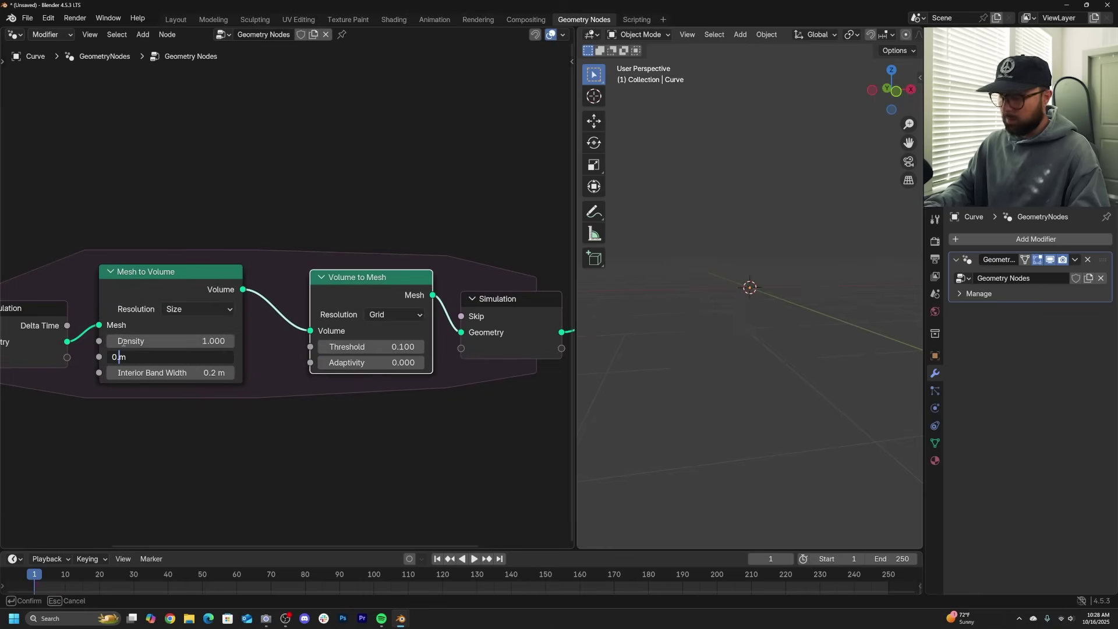
{"action": "type", "text": "0.005"}
{"action": "key", "text": "Return"}
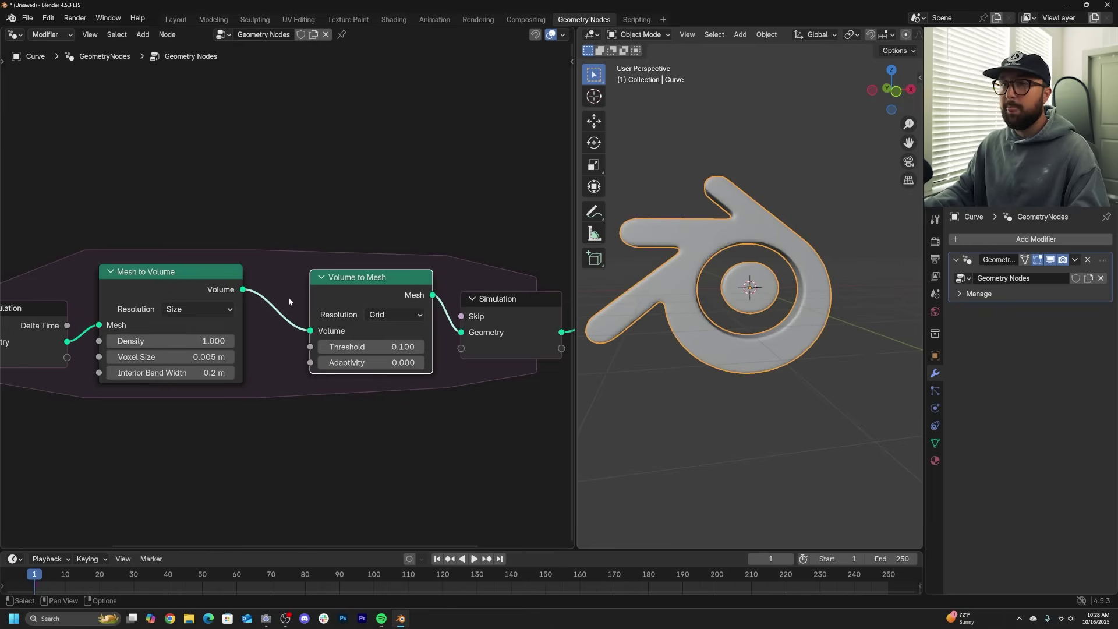
Inspect the density of the remeshed logo in wireframe shading and return to solid shading.
{"action": "scroll", "coordinate": [761, 300], "scroll_direction": "up", "scroll_amount": 2}
{"action": "scroll", "coordinate": [907, 32], "scroll_direction": "down", "scroll_amount": 6}
{"action": "left_click", "coordinate": [868, 34]}
{"action": "scroll", "coordinate": [798, 206], "scroll_direction": "up", "scroll_amount": 3}
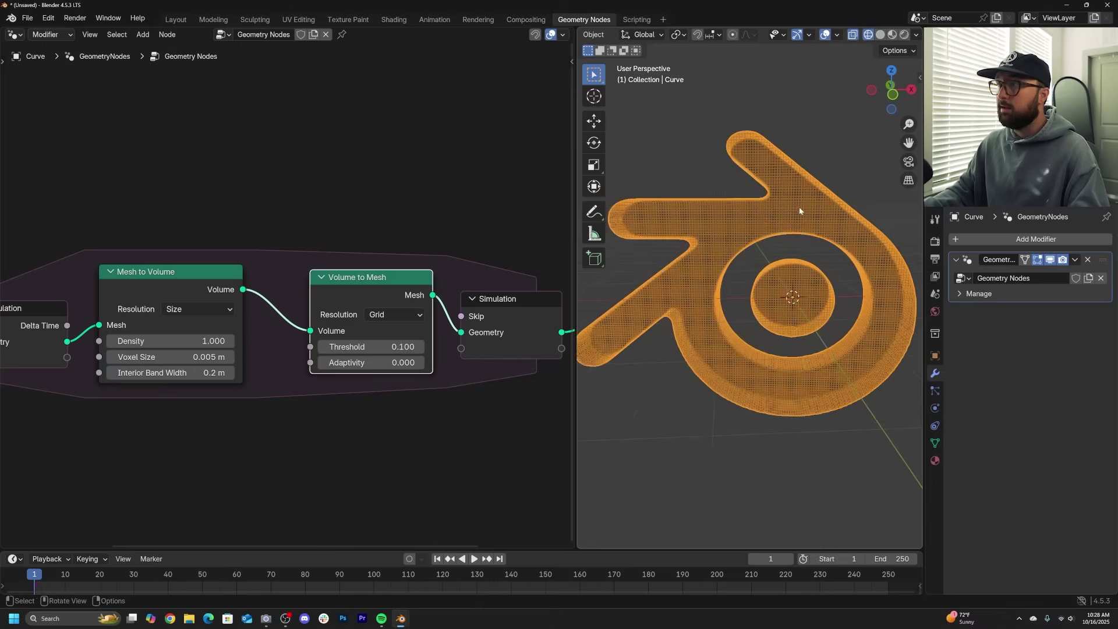
{"action": "mouse_move", "coordinate": [196, 357]}
{"action": "left_mouse_down"}
{"action": "mouse_move", "coordinate": [224, 356]}
{"action": "mouse_move", "coordinate": [193, 357]}
{"action": "left_mouse_up"}
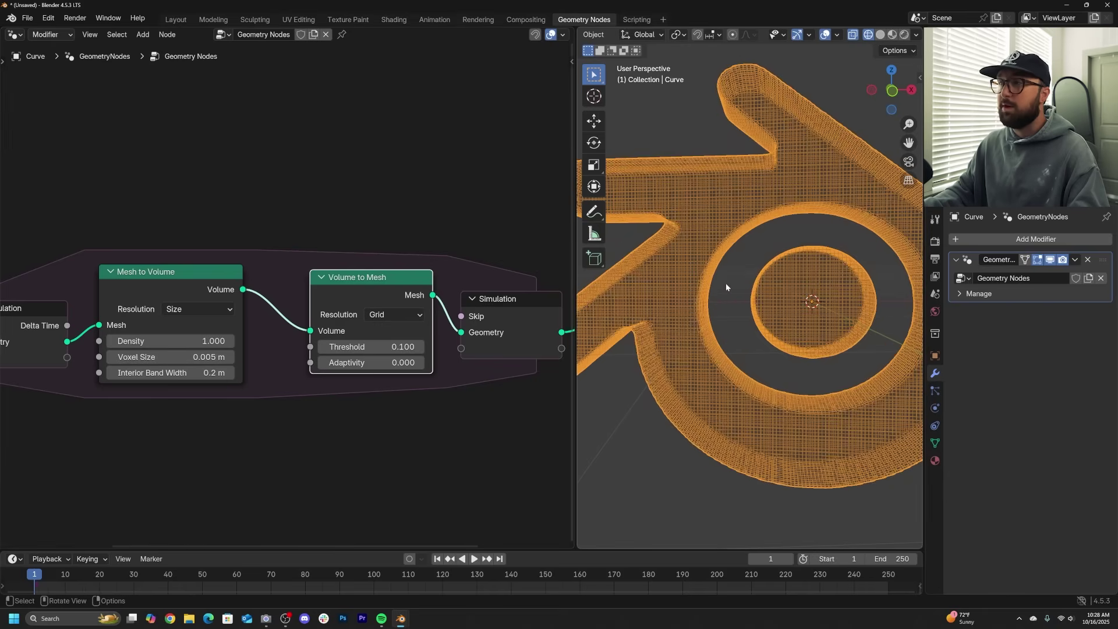
{"action": "left_click", "coordinate": [880, 35]}
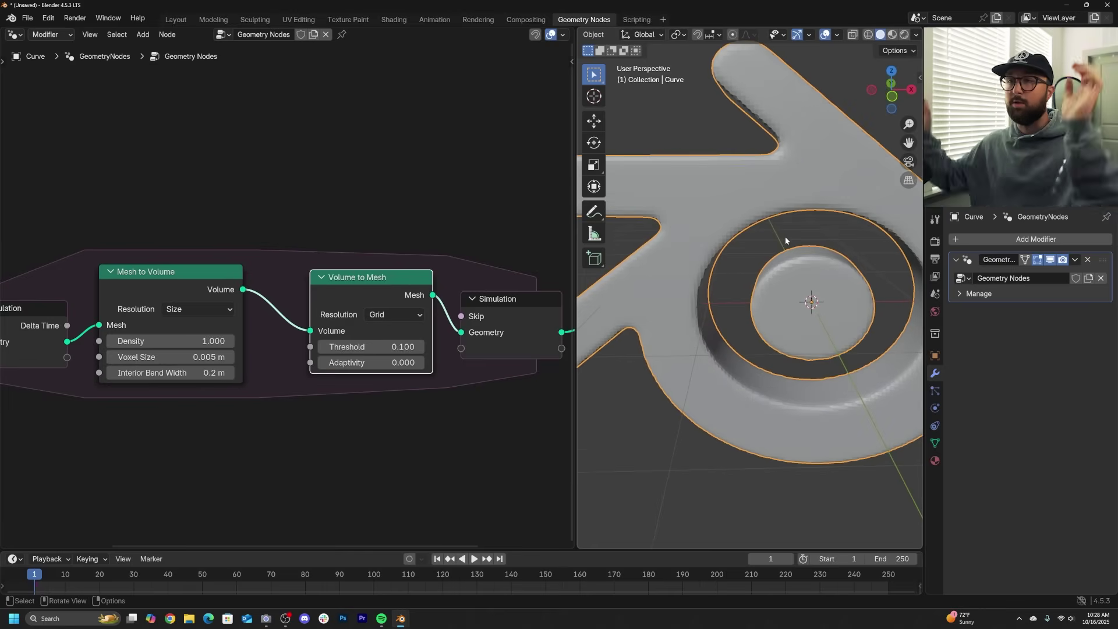
{"action": "scroll", "coordinate": [781, 229], "scroll_direction": "down", "scroll_amount": 3}
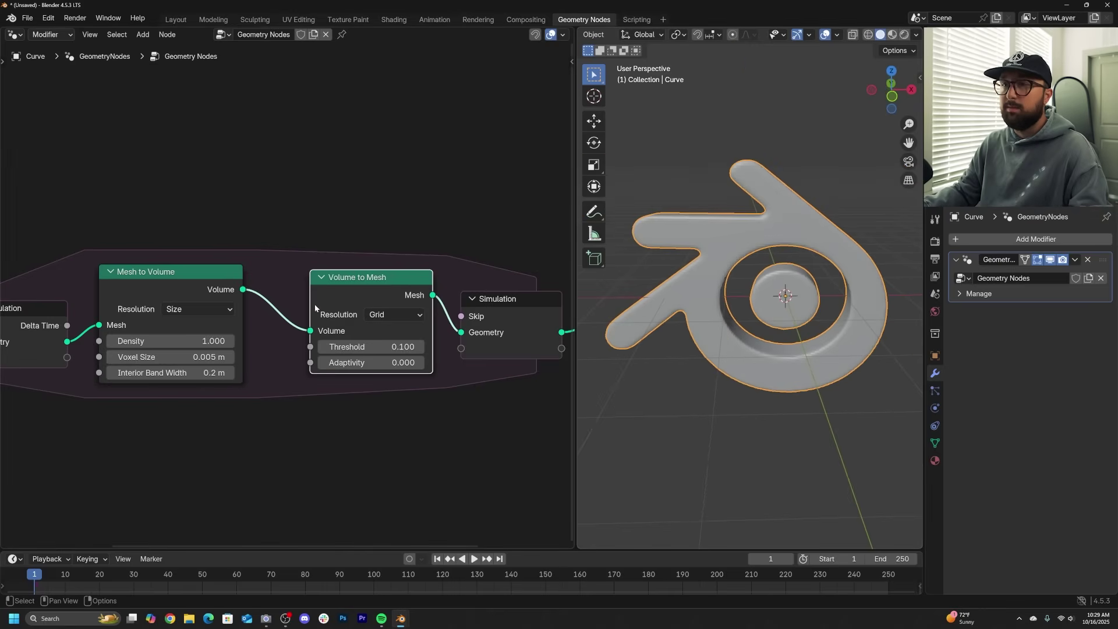
Move the Volume to Mesh node close to Mesh to Volume and nudge the Simulation input node nearer to them.
{"action": "left_click_drag", "start_coordinate": [361, 289], "coordinate": [305, 281]}
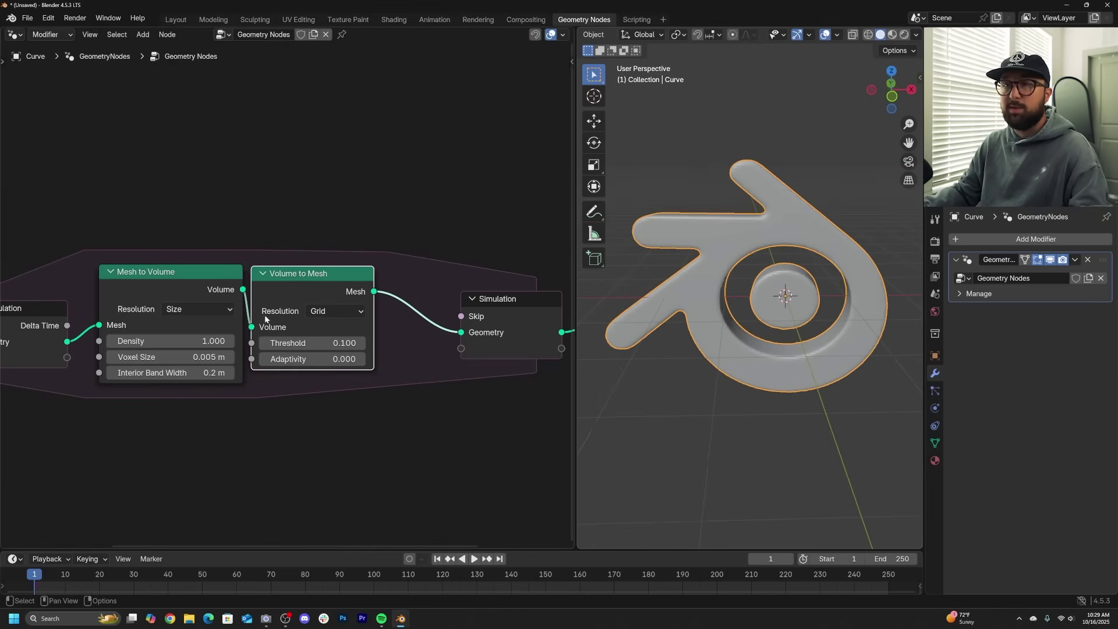
{"action": "scroll", "coordinate": [265, 317], "scroll_direction": "down", "scroll_amount": 2}
{"action": "scroll", "coordinate": [265, 317], "scroll_direction": "down", "scroll_amount": 1}
{"action": "scroll", "coordinate": [267, 315], "scroll_direction": "up", "scroll_amount": 2}
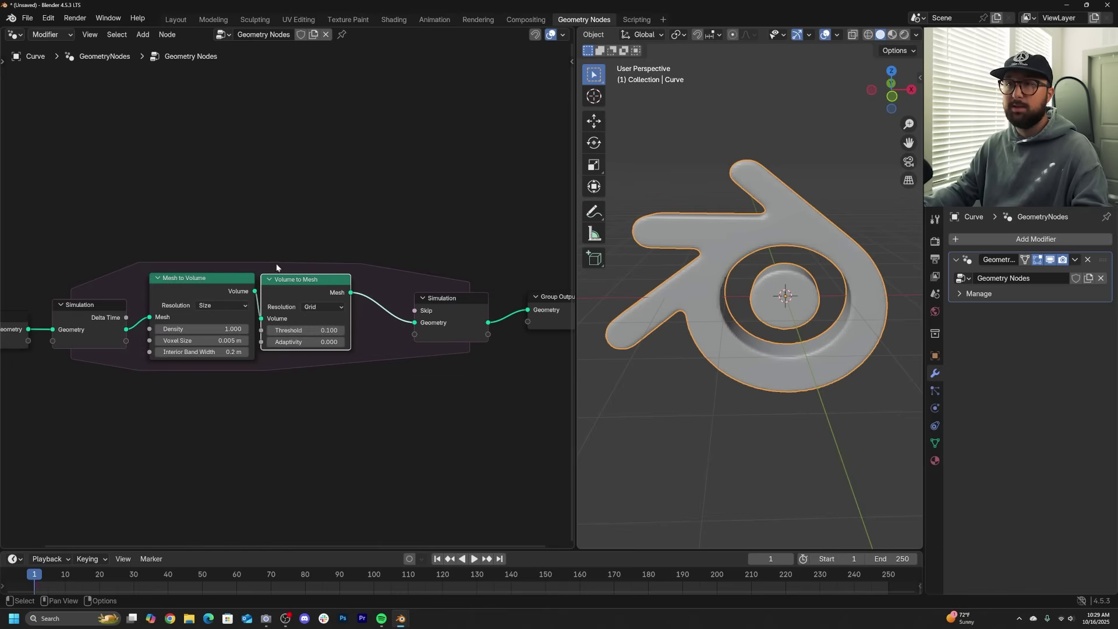
{"action": "left_click_drag", "start_coordinate": [285, 285], "coordinate": [294, 287]}
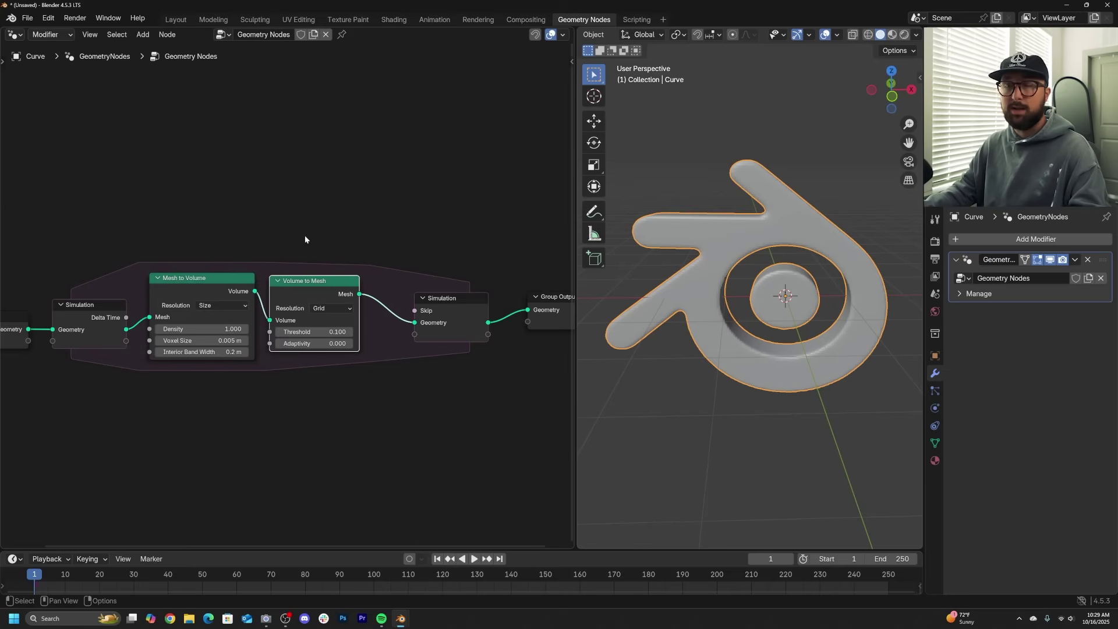
{"action": "left_click_drag", "start_coordinate": [89, 321], "coordinate": [100, 318]}
{"action": "scroll", "coordinate": [260, 309], "scroll_direction": "up", "scroll_amount": 1}
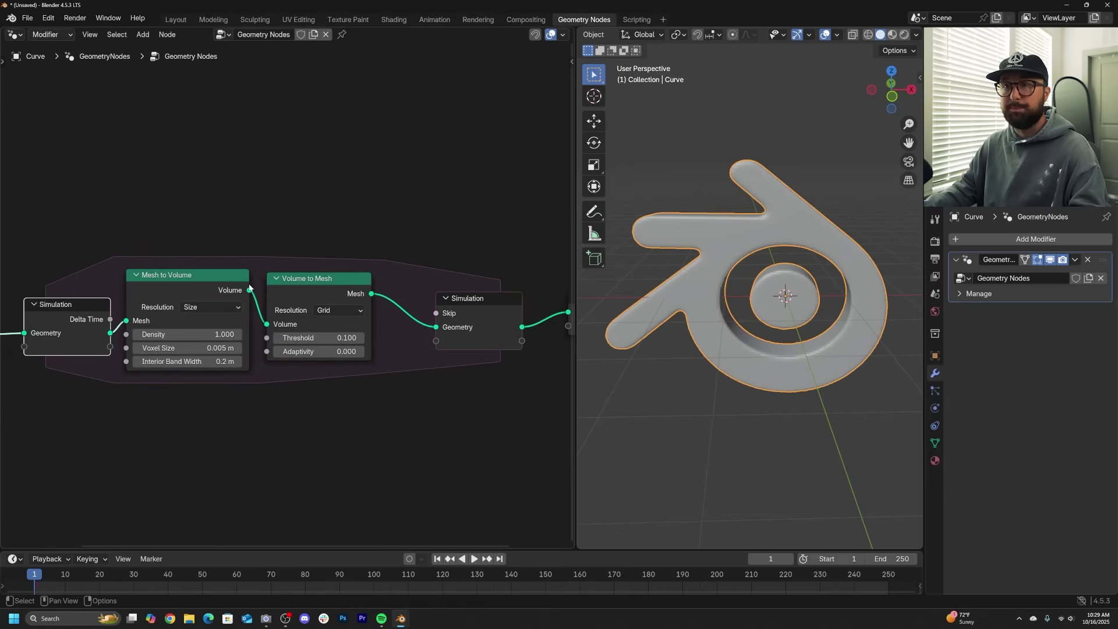
Insert a Set Position node between Volume to Mesh and the Simulation zone's output.
{"action": "key", "text": "shift+a"}
{"action": "left_click", "coordinate": [431, 143]}
{"action": "type", "text": "set po"}
{"action": "left_click", "coordinate": [495, 170]}
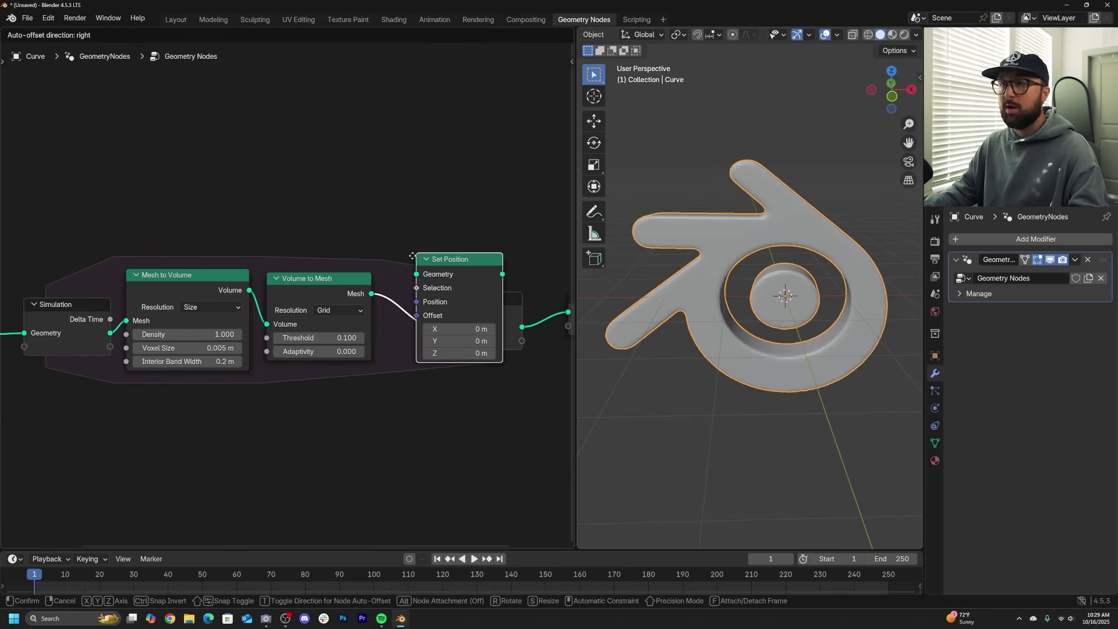
{"action": "left_click", "coordinate": [389, 262]}
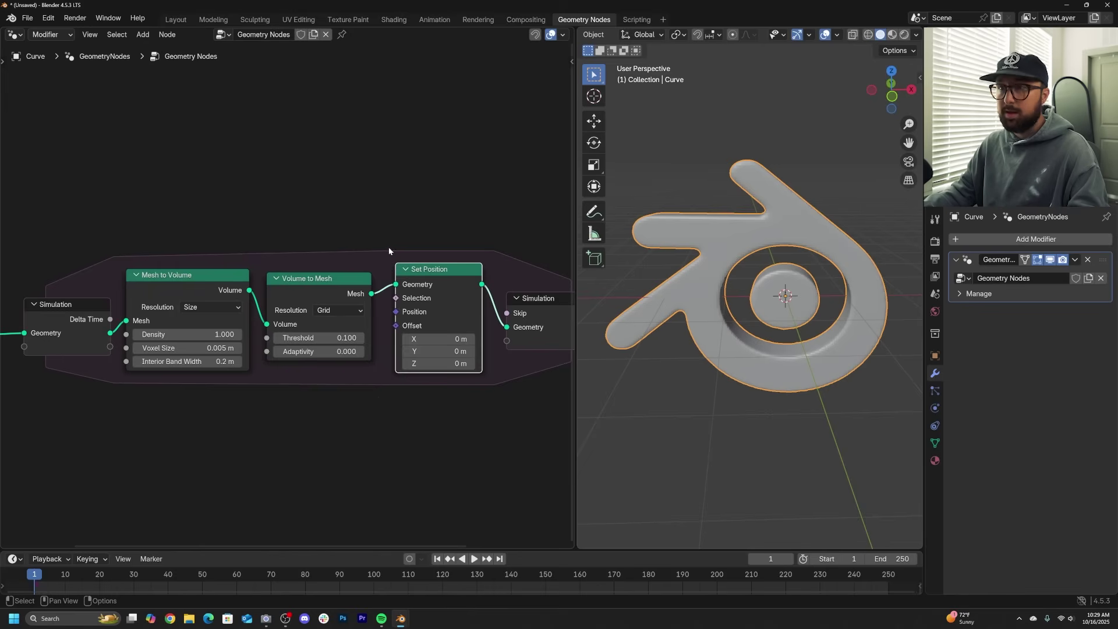
Add a Noise Texture node below the Simulation zone.
{"action": "key", "text": "shift+a"}
{"action": "left_click", "coordinate": [359, 181]}
{"action": "type", "text": "no"}
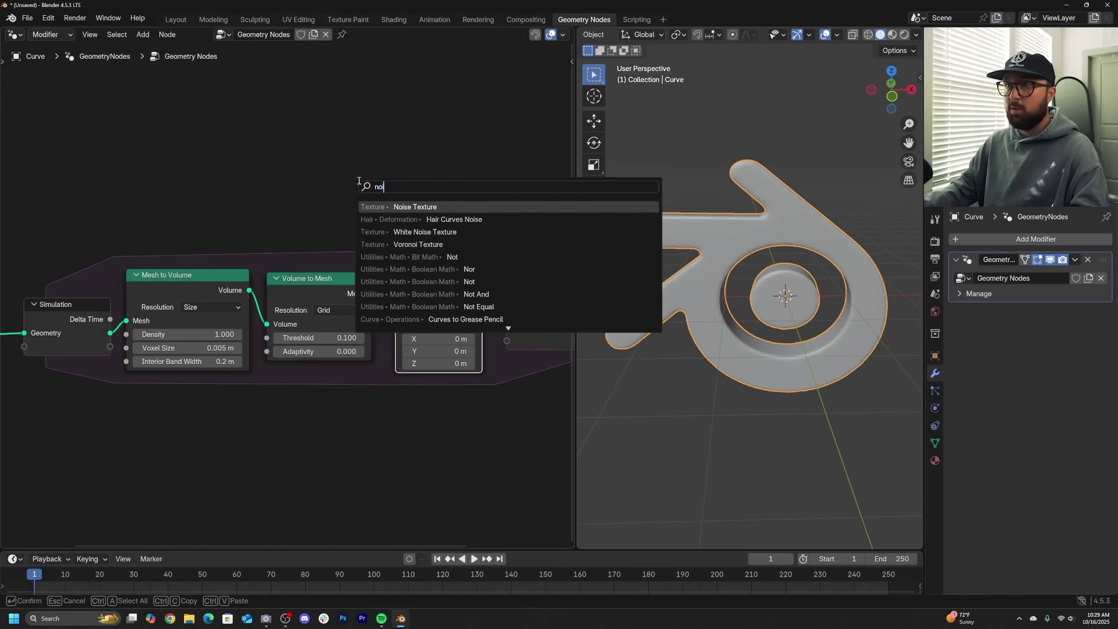
{"action": "left_click", "coordinate": [401, 207]}
{"action": "left_click", "coordinate": [138, 408]}
{"action": "middle_click_drag", "start_coordinate": [285, 414], "coordinate": [307, 334]}
Add a Vector Math node beside the Noise Texture and feed the noise Color into its first Vector input.
{"action": "key", "text": "shift+a"}
{"action": "left_click", "coordinate": [291, 339]}
{"action": "type", "text": "vect"}
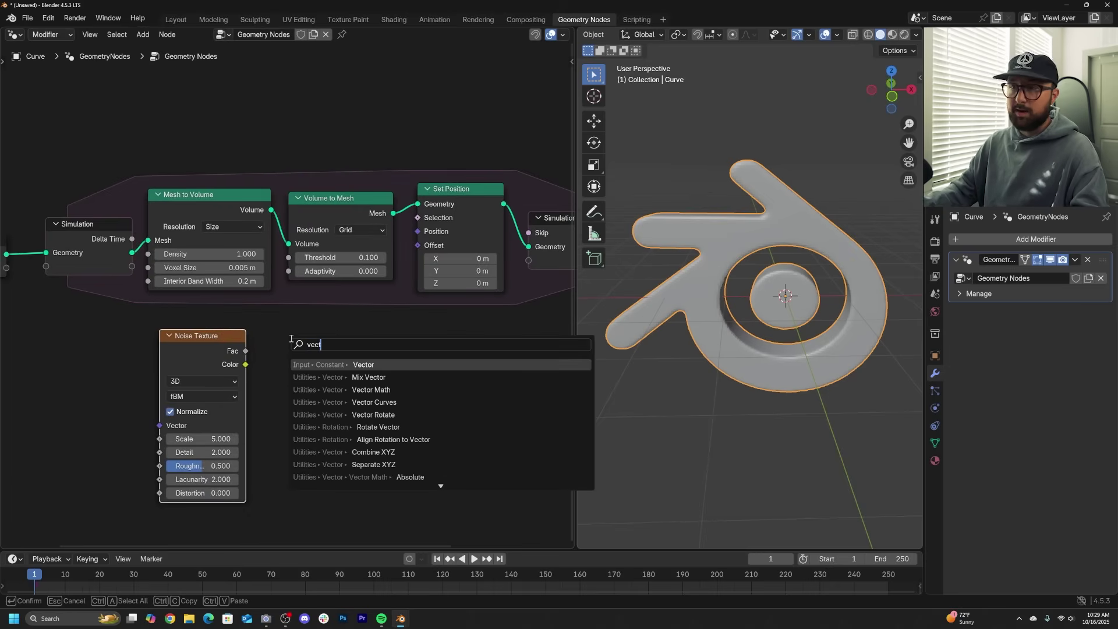
{"action": "key", "text": "Down"}
{"action": "key", "text": "Down"}
{"action": "key", "text": "Return"}
{"action": "left_click", "coordinate": [245, 349]}
{"action": "left_click_drag", "start_coordinate": [302, 394], "coordinate": [302, 388]}
Switch the Vector Math node's operation to Scale and connect its Vector output to the Set Position node's Offset.
{"action": "left_click", "coordinate": [331, 372]}
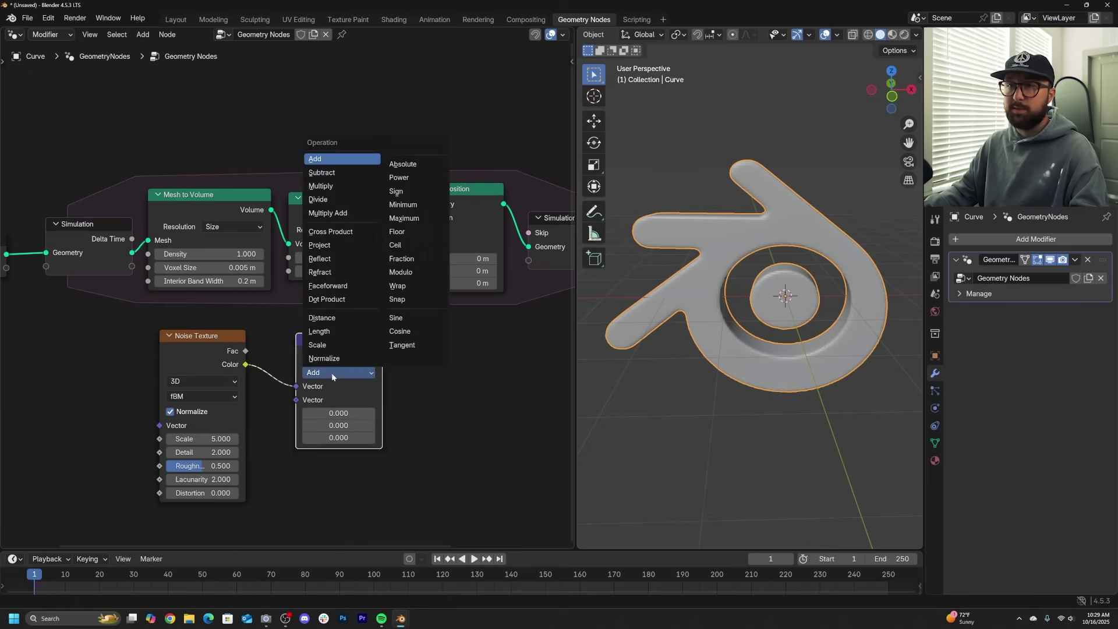
{"action": "left_click", "coordinate": [316, 343]}
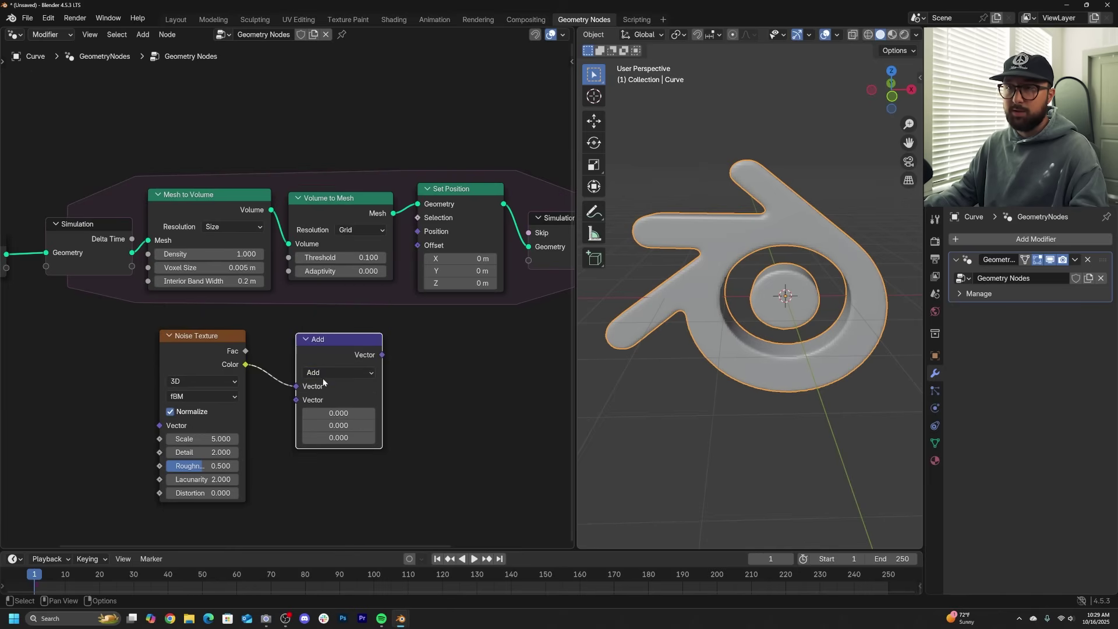
{"action": "left_click", "coordinate": [325, 373]}
{"action": "left_click", "coordinate": [324, 345]}
{"action": "left_click_drag", "start_coordinate": [334, 342], "coordinate": [287, 339]}
{"action": "left_click_drag", "start_coordinate": [417, 247], "coordinate": [417, 247]}
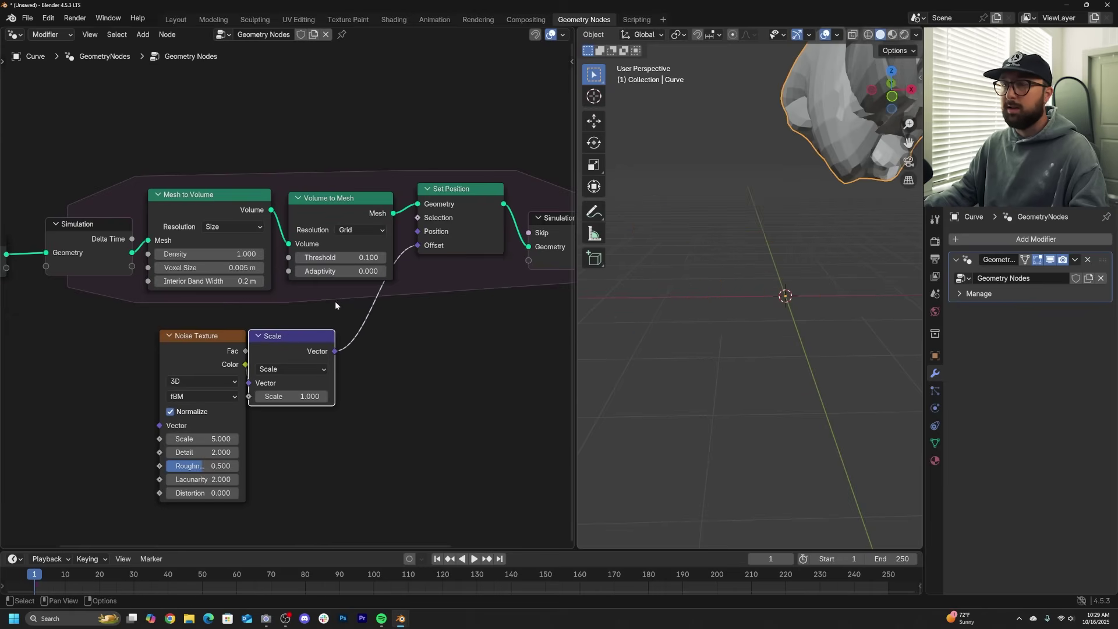
Turn off Normalize on the Noise Texture and set the vector Scale node's factor to 0.01.
{"action": "left_click", "coordinate": [170, 412]}
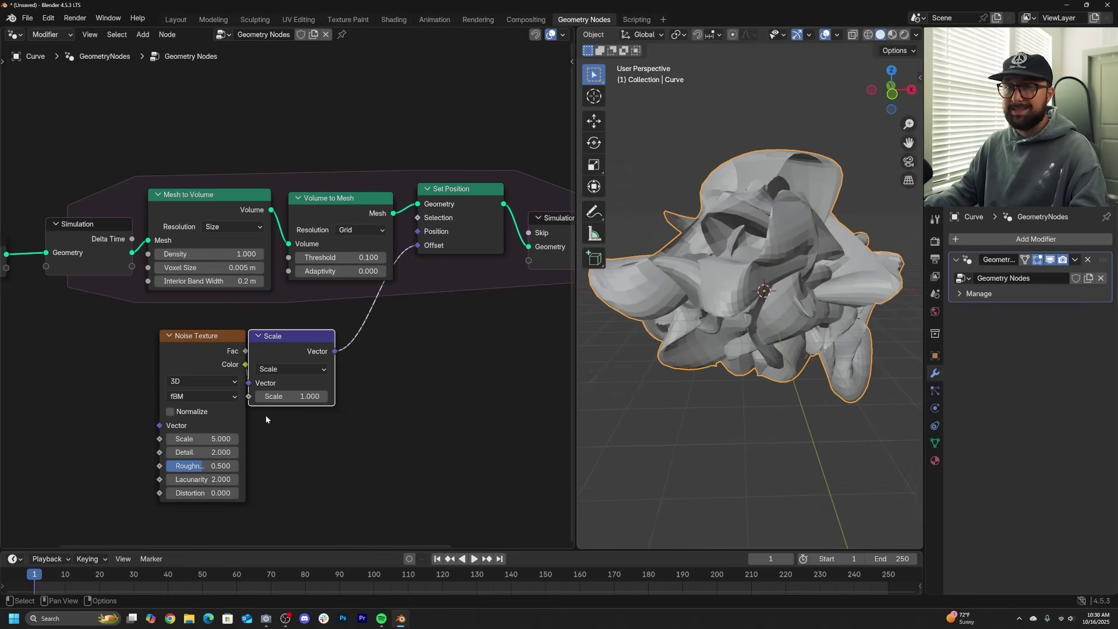
{"action": "left_click_drag", "start_coordinate": [301, 396], "coordinate": [293, 396]}
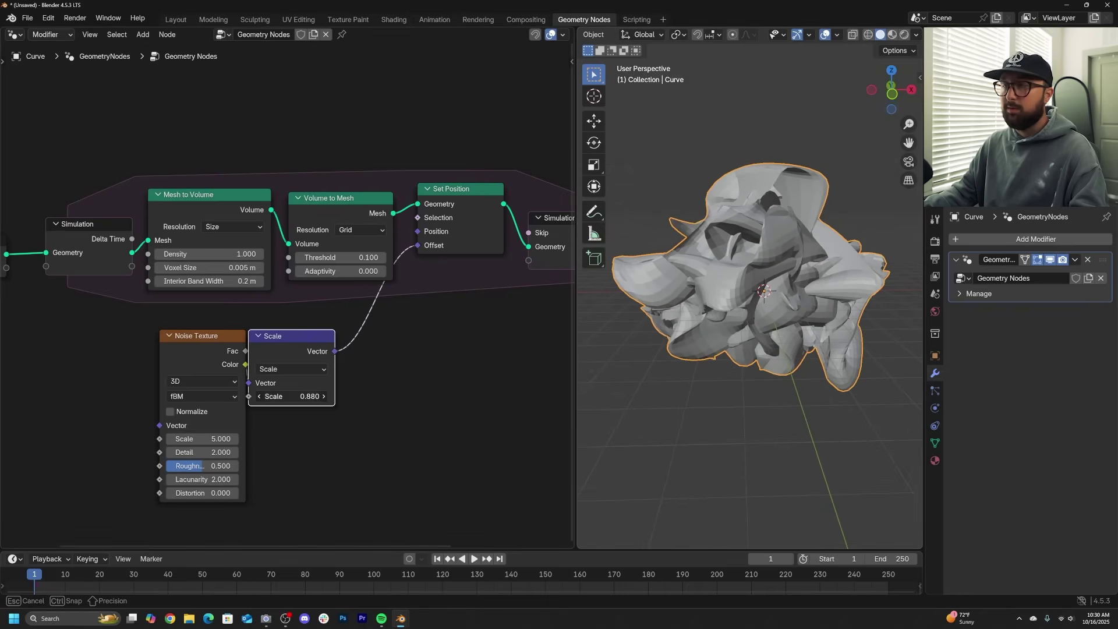
{"action": "left_click", "coordinate": [302, 396]}
{"action": "type", "text": ".01"}
{"action": "key", "text": "Return"}
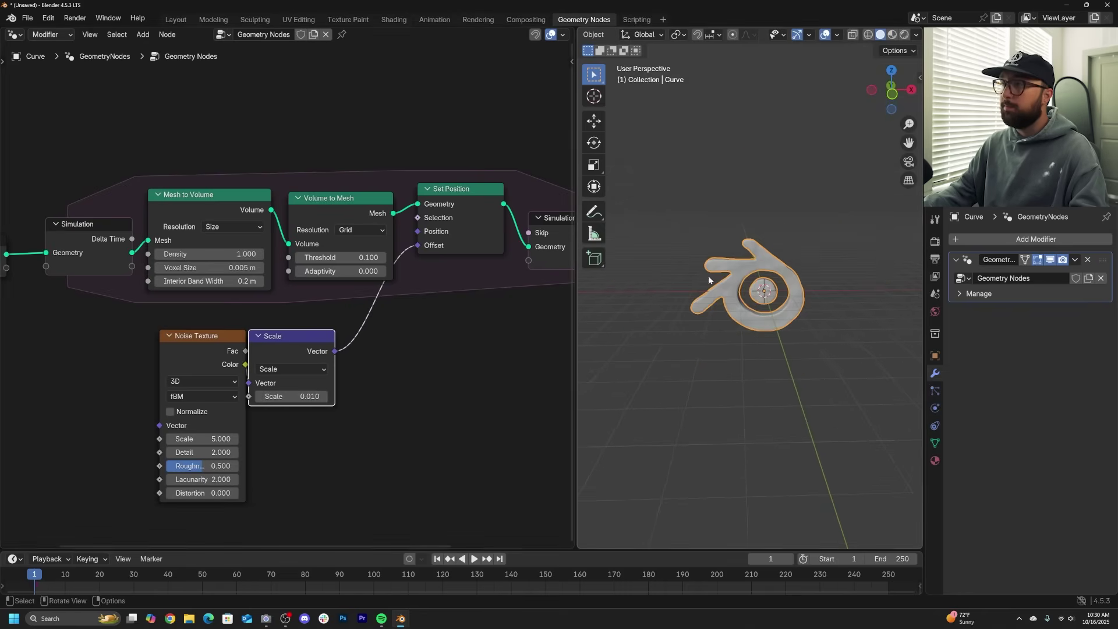
{"action": "scroll", "coordinate": [762, 291], "scroll_direction": "up", "scroll_amount": 5}
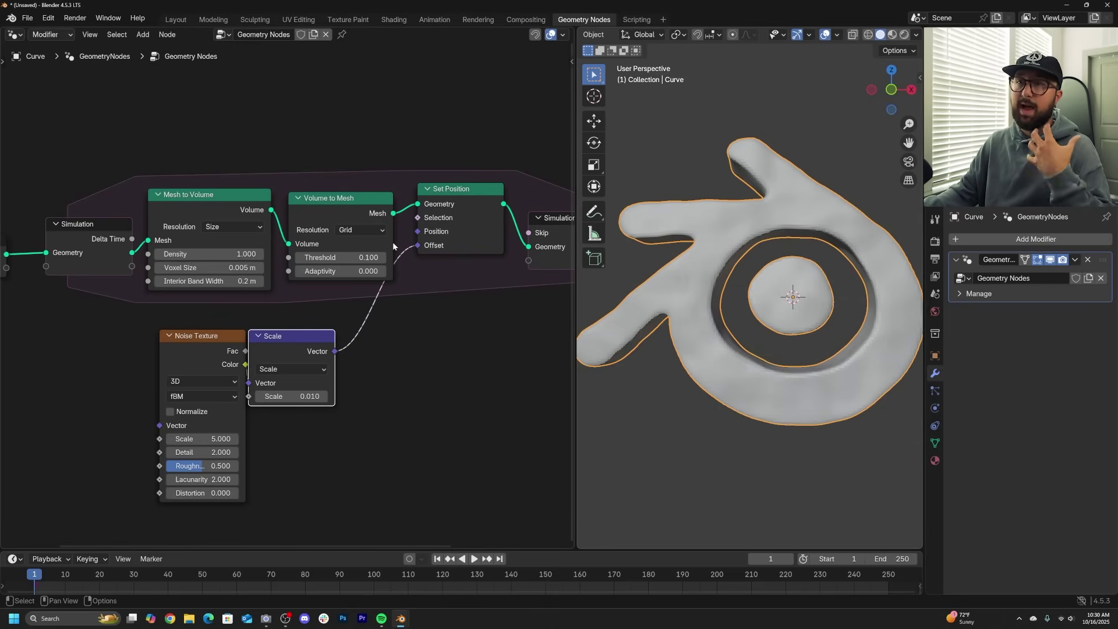
Preview the simulation, return to the first frame, and set the Mesh to Volume node's Interior Band Width to 0 m.
{"action": "key", "text": "space"}
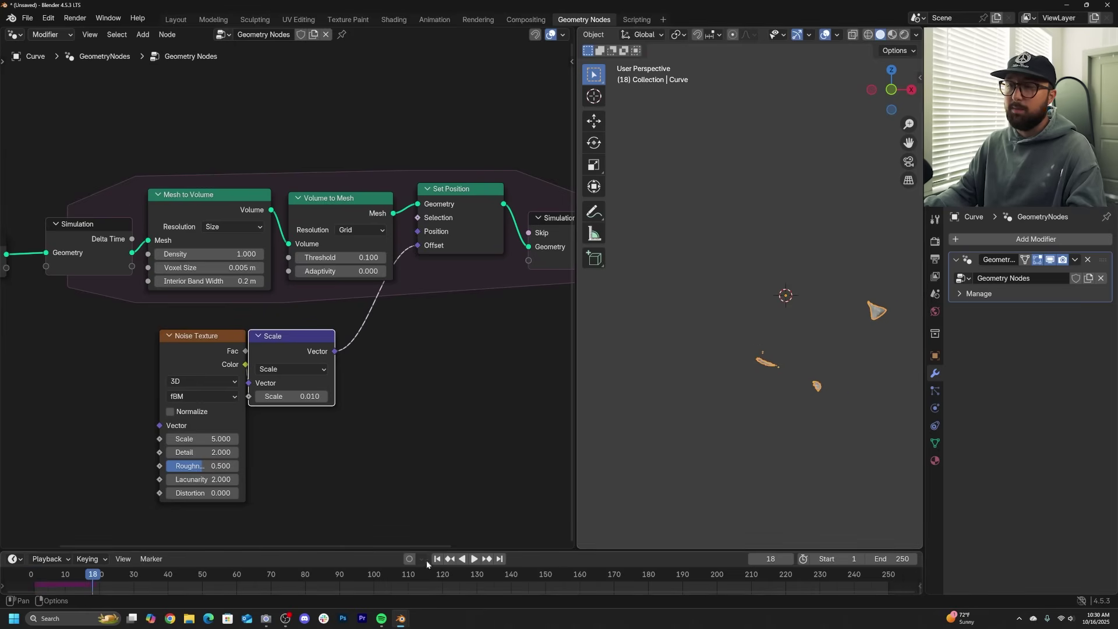
{"action": "key", "text": "Escape"}
{"action": "scroll", "coordinate": [287, 295], "scroll_direction": "up", "scroll_amount": 2}
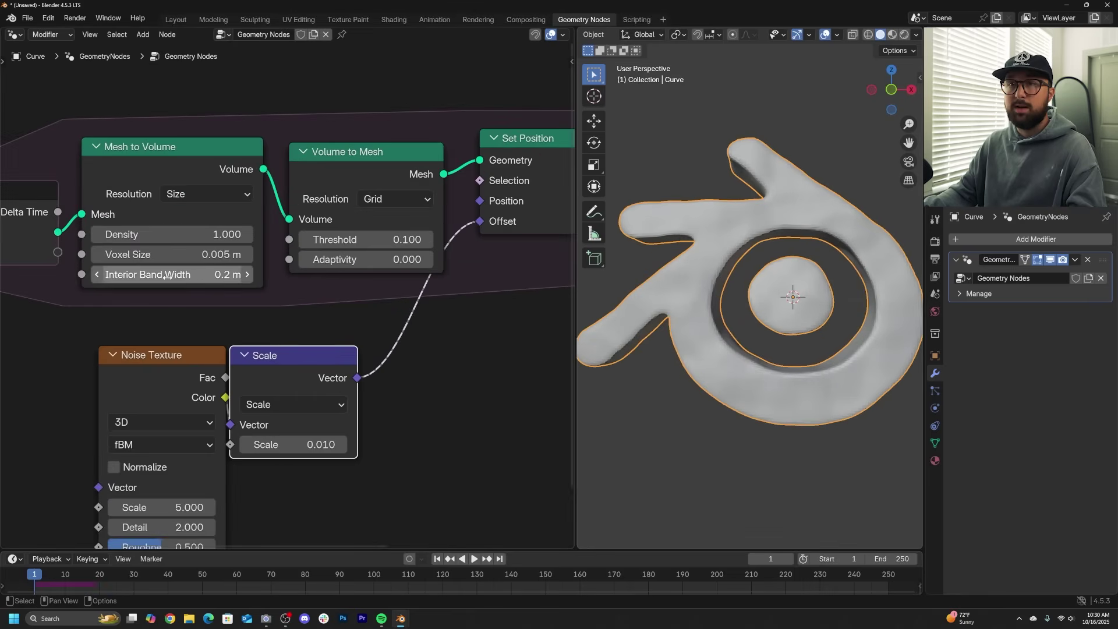
{"action": "left_click_drag", "start_coordinate": [167, 275], "coordinate": [194, 277]}
{"action": "left_click", "coordinate": [193, 277]}
{"action": "type", "text": "0"}
{"action": "key", "text": "Return"}
Play the simulation past frame 40, widen the 3D viewport, and return to the first frame.
{"action": "scroll", "coordinate": [665, 315], "scroll_direction": "down", "scroll_amount": 3}
{"action": "scroll", "coordinate": [664, 314], "scroll_direction": "down", "scroll_amount": 1}
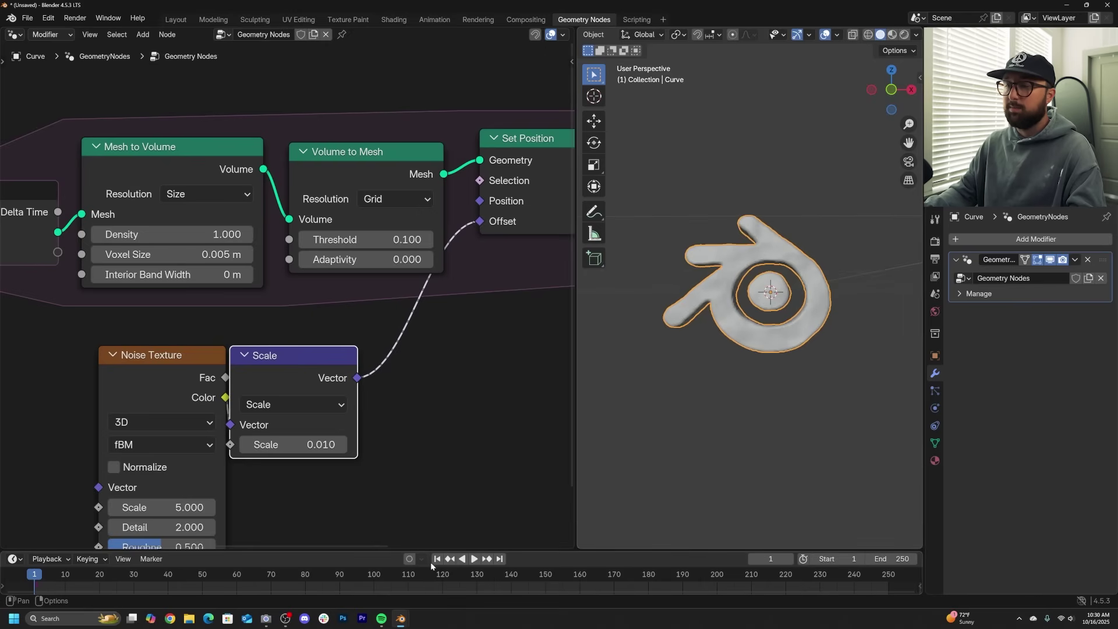
{"action": "key", "text": "space"}
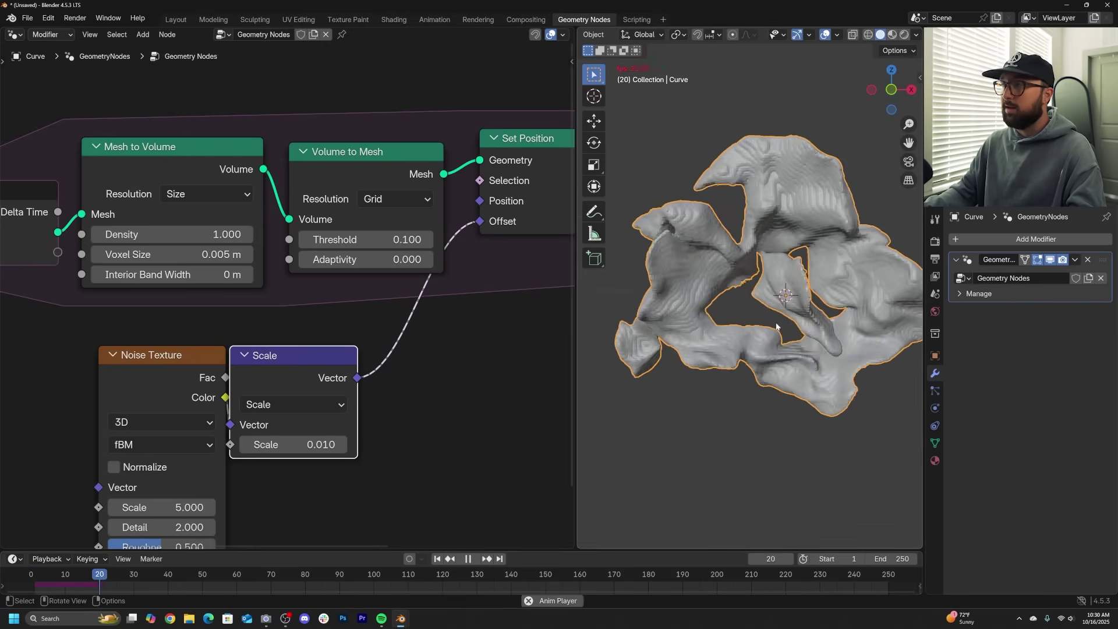
{"action": "key", "text": "space"}
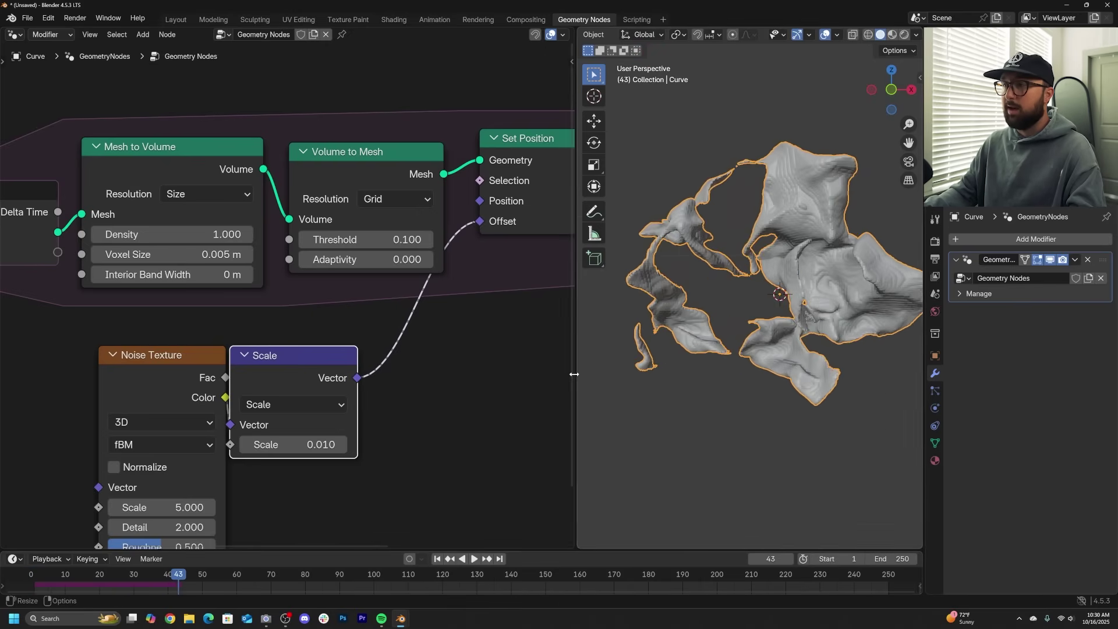
{"action": "left_click_drag", "start_coordinate": [573, 374], "coordinate": [520, 374]}
{"action": "key", "text": "shift+Left"}
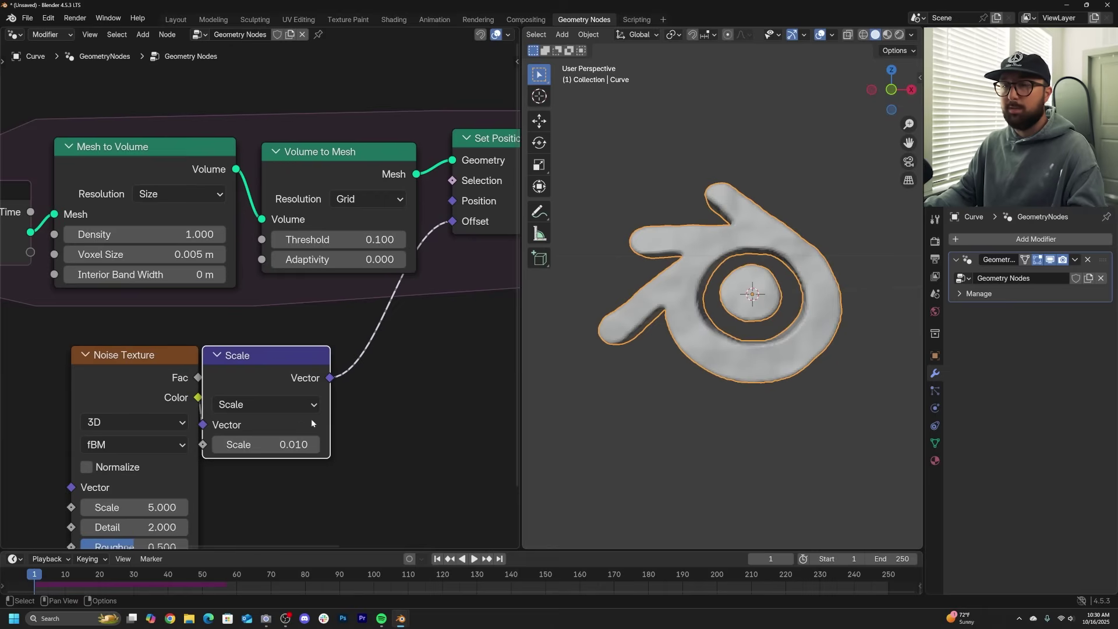
Set the vector Scale node's factor to 0.005, preview the simulation and return to the first frame.
{"action": "scroll", "coordinate": [313, 424], "scroll_direction": "up", "scroll_amount": 2}
{"action": "left_click", "coordinate": [285, 472]}
{"action": "key", "text": "BackSpace"}
{"action": "type", "text": "05"}
{"action": "key", "text": "Return"}
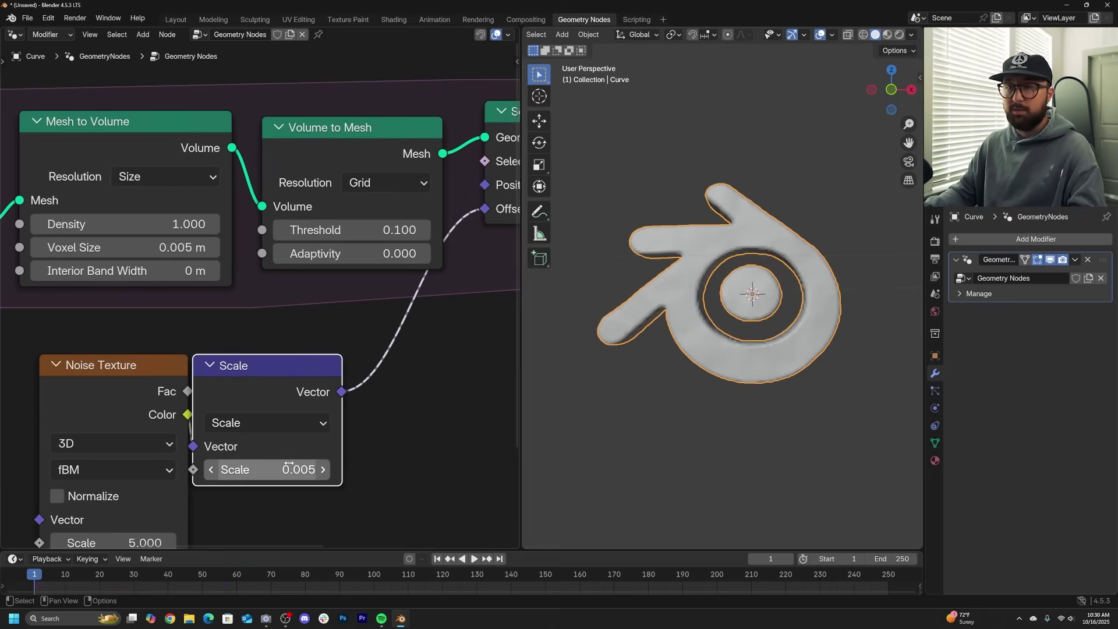
{"action": "key", "text": "space"}
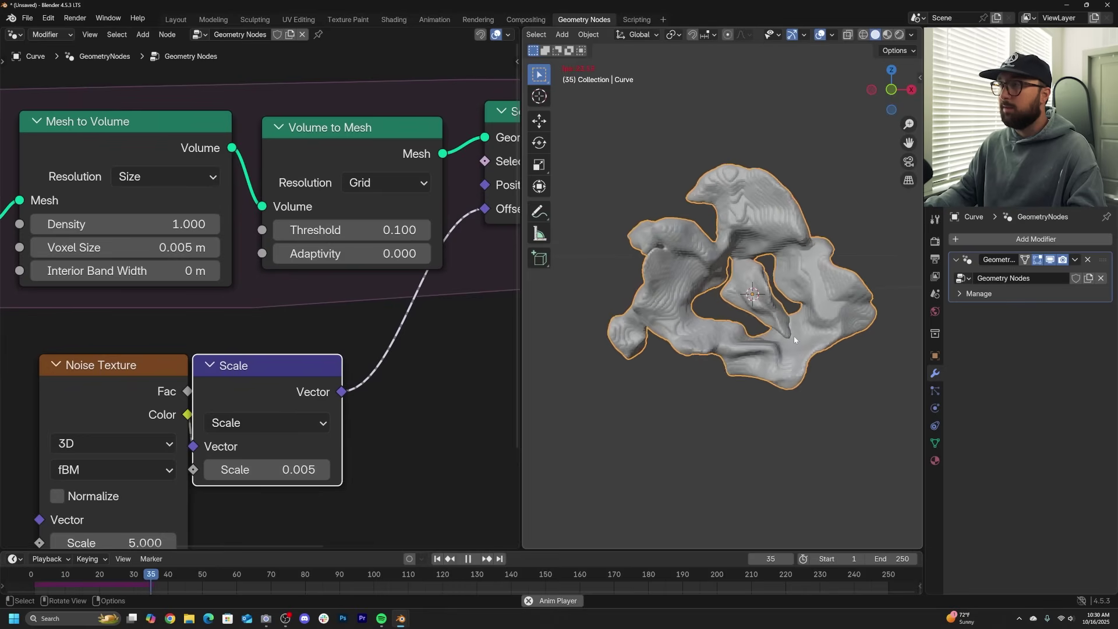
{"action": "key", "text": "space"}
{"action": "left_click", "coordinate": [437, 558]}
Try a Noise Texture Scale of 10.7, preview the simulation and return to the first frame.
{"action": "scroll", "coordinate": [779, 308], "scroll_direction": "up", "scroll_amount": 2}
{"action": "middle_click_drag", "start_coordinate": [173, 401], "coordinate": [287, 238]}
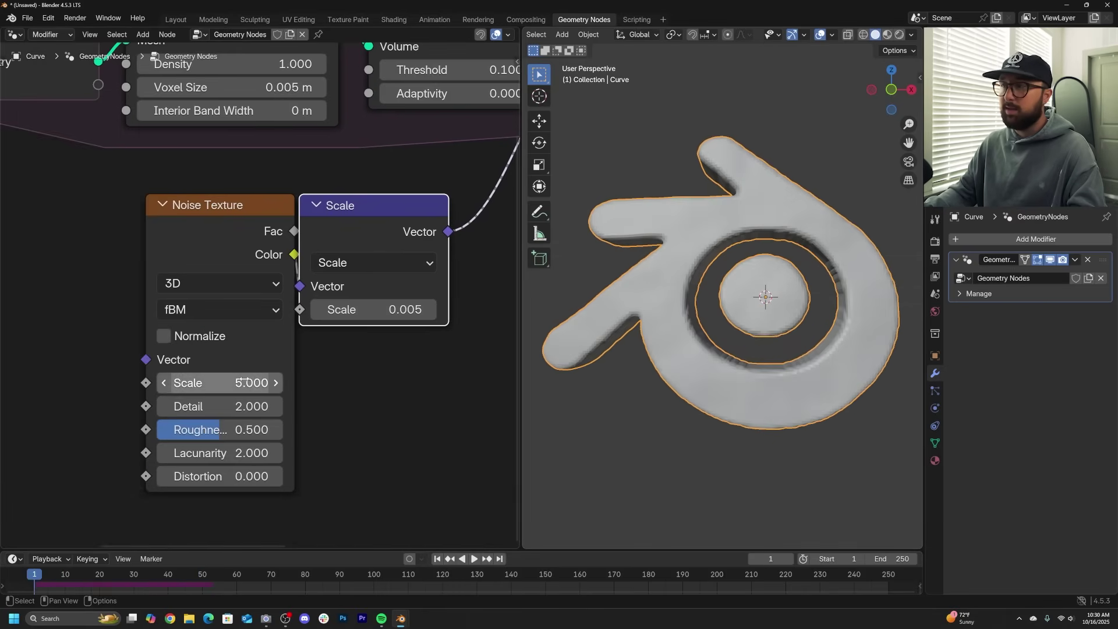
{"action": "left_click_drag", "start_coordinate": [251, 382], "coordinate": [320, 383]}
{"action": "key", "text": "space"}
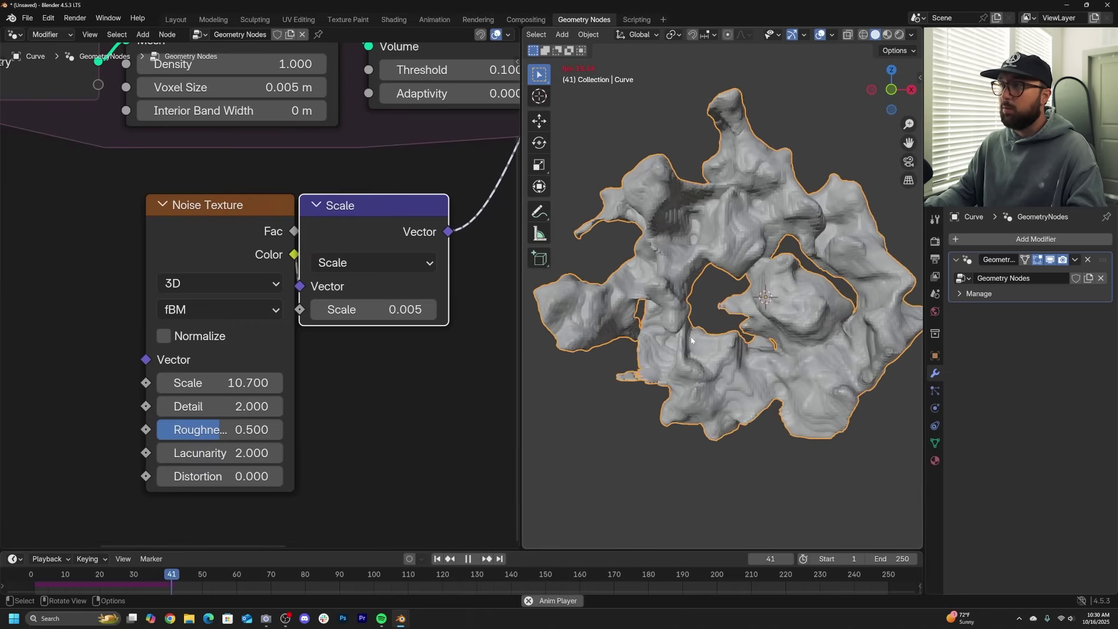
{"action": "middle_click_drag", "start_coordinate": [792, 293], "coordinate": [825, 309]}
{"action": "key", "text": "space"}
{"action": "left_click", "coordinate": [437, 558]}
Set the Noise Texture's Scale to 5.6 and play the simulation to frame 16 to inspect the surface up close.
{"action": "scroll", "coordinate": [466, 288], "scroll_direction": "down", "scroll_amount": 5}
{"action": "middle_click_drag", "start_coordinate": [500, 256], "coordinate": [299, 343]}
{"action": "middle_click_drag", "start_coordinate": [168, 408], "coordinate": [289, 375]}
{"action": "left_click_drag", "start_coordinate": [227, 408], "coordinate": [194, 407]}
{"action": "key", "text": "space"}
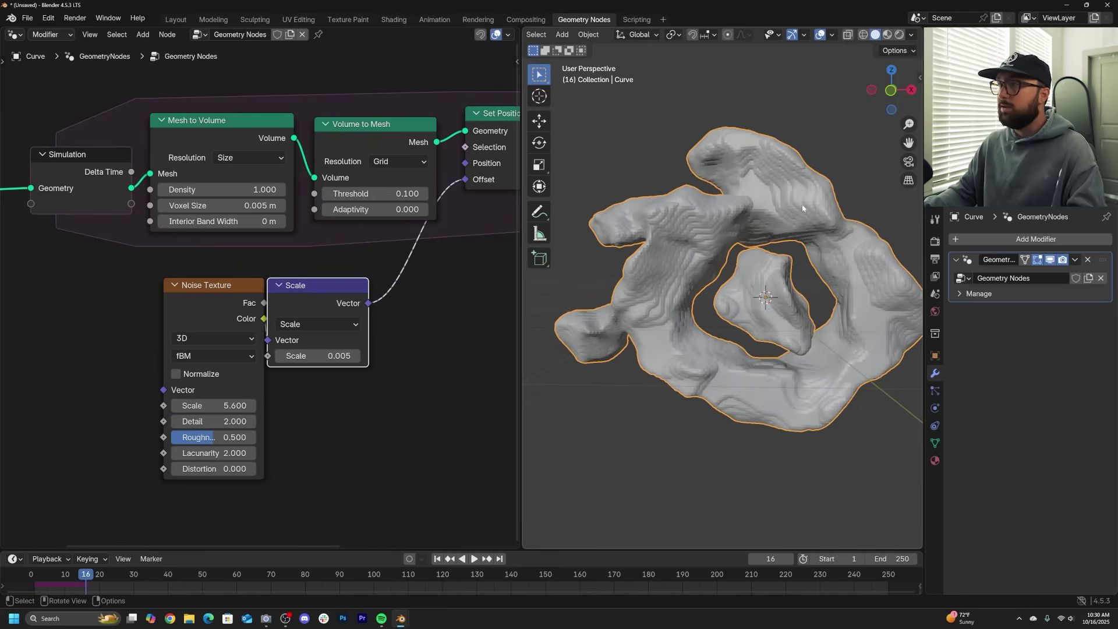
{"action": "scroll", "coordinate": [798, 206], "scroll_direction": "up", "scroll_amount": 2}
{"action": "middle_click_drag", "start_coordinate": [796, 205], "coordinate": [776, 247], "text": "shift"}
Insert a Set Shade Smooth node between the Simulation zone's output and the Group Output.
{"action": "scroll", "coordinate": [471, 288], "scroll_direction": "down", "scroll_amount": 3}
{"action": "middle_click_drag", "start_coordinate": [471, 290], "coordinate": [242, 372]}
{"action": "scroll", "coordinate": [409, 260], "scroll_direction": "up", "scroll_amount": 3}
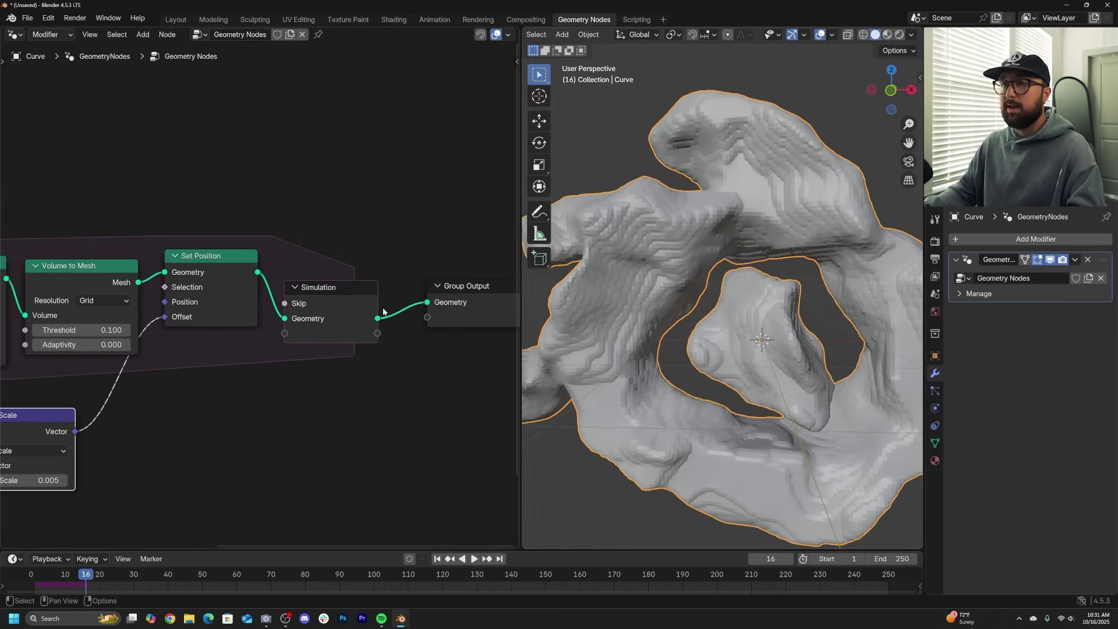
{"action": "key", "text": "shift+a"}
{"action": "type", "text": "set sh"}
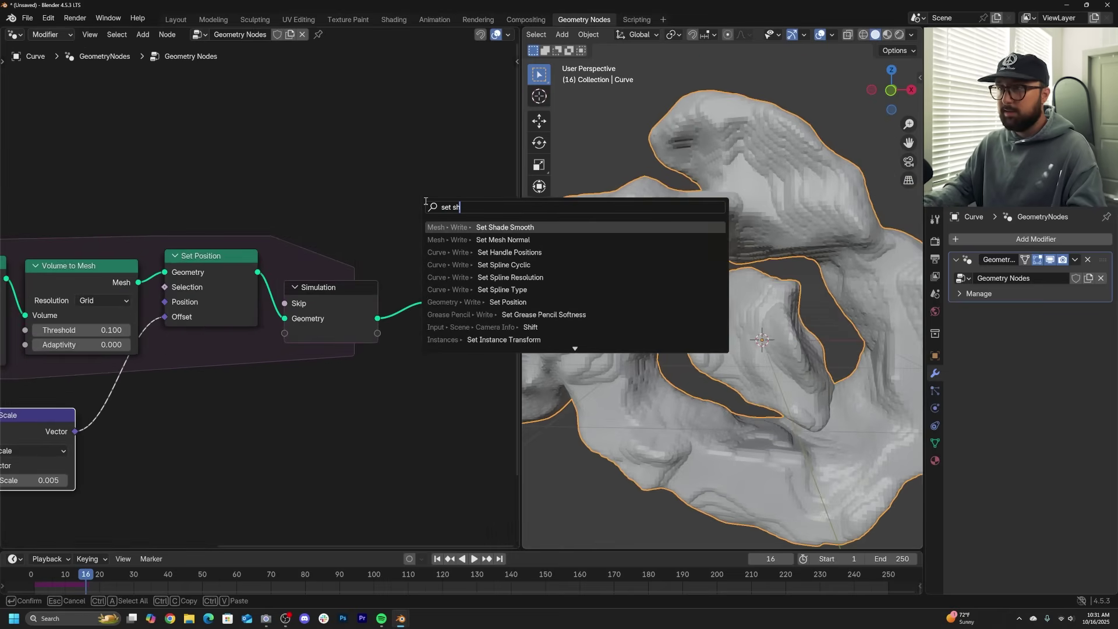
{"action": "key", "text": "Return"}
{"action": "left_click", "coordinate": [449, 258]}
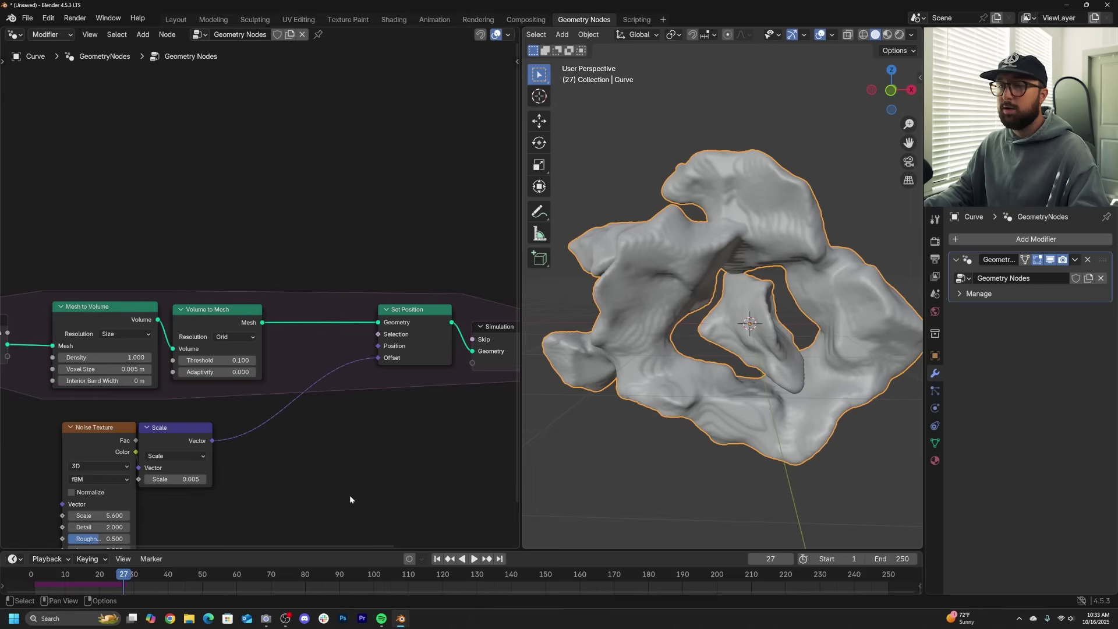
Replay the simulation to frame 18, and insert a duplicate Set Position node between Volume to Mesh and the existing Set Position.
{"action": "left_click", "coordinate": [439, 559]}
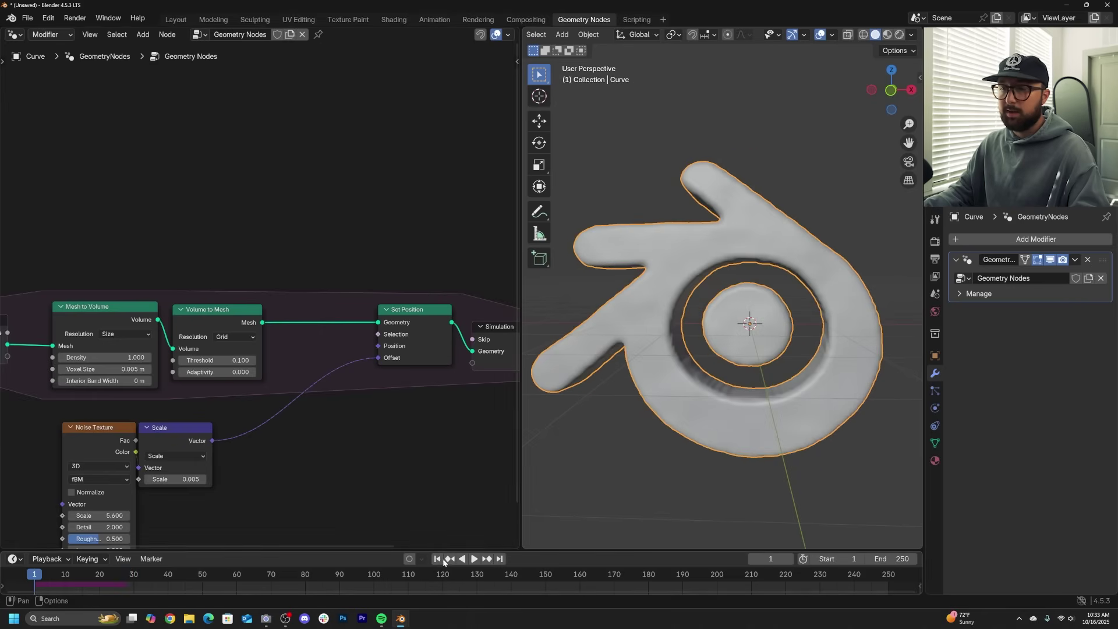
{"action": "key", "text": "space"}
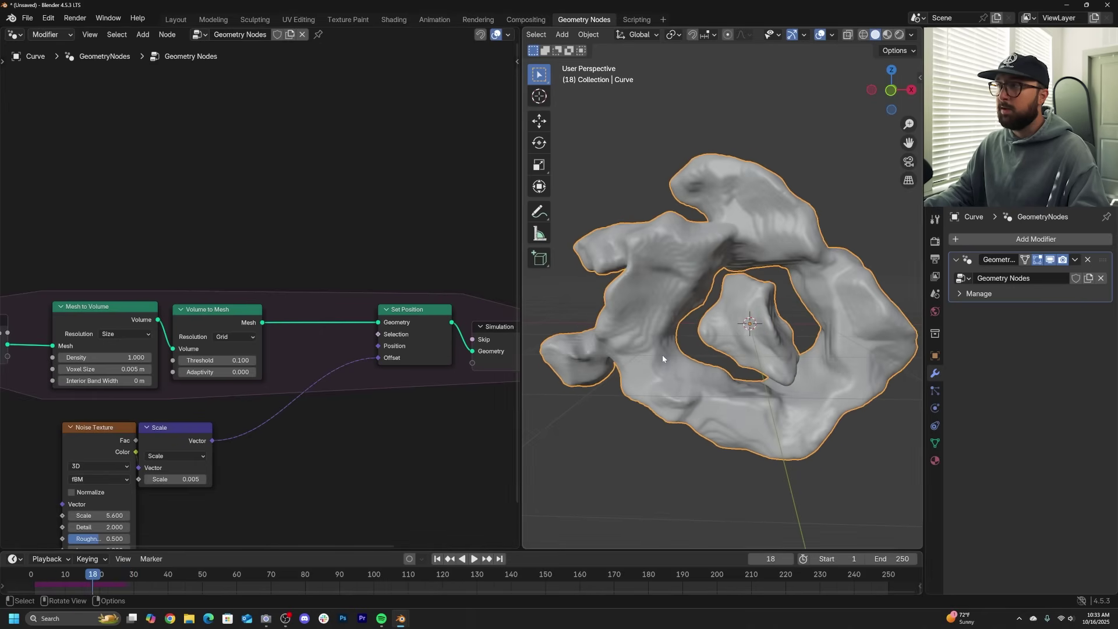
{"action": "mouse_move", "coordinate": [396, 317]}
{"action": "left_mouse_down"}
{"action": "mouse_move", "coordinate": [360, 319]}
{"action": "mouse_move", "coordinate": [389, 320]}
{"action": "left_mouse_up"}
{"action": "key", "text": "shift+d"}
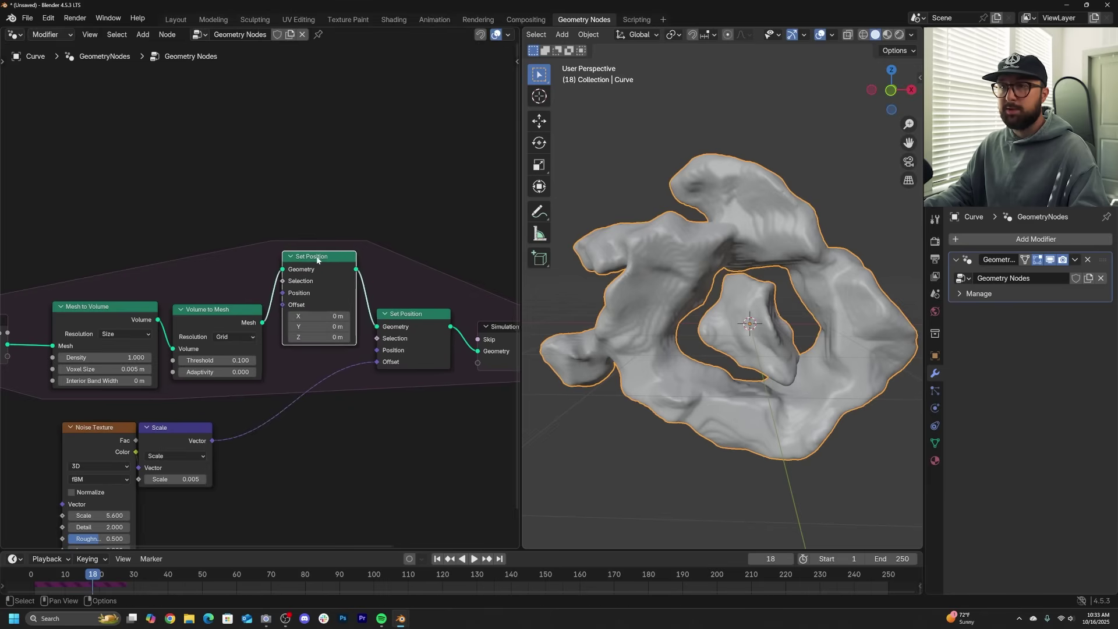
{"action": "left_click", "coordinate": [299, 302]}
{"action": "middle_click_drag", "start_coordinate": [299, 302], "coordinate": [342, 319]}
Add a Sample Nearest Surface node above the Simulation zone.
{"action": "key", "text": "shift+a"}
{"action": "left_click", "coordinate": [295, 205]}
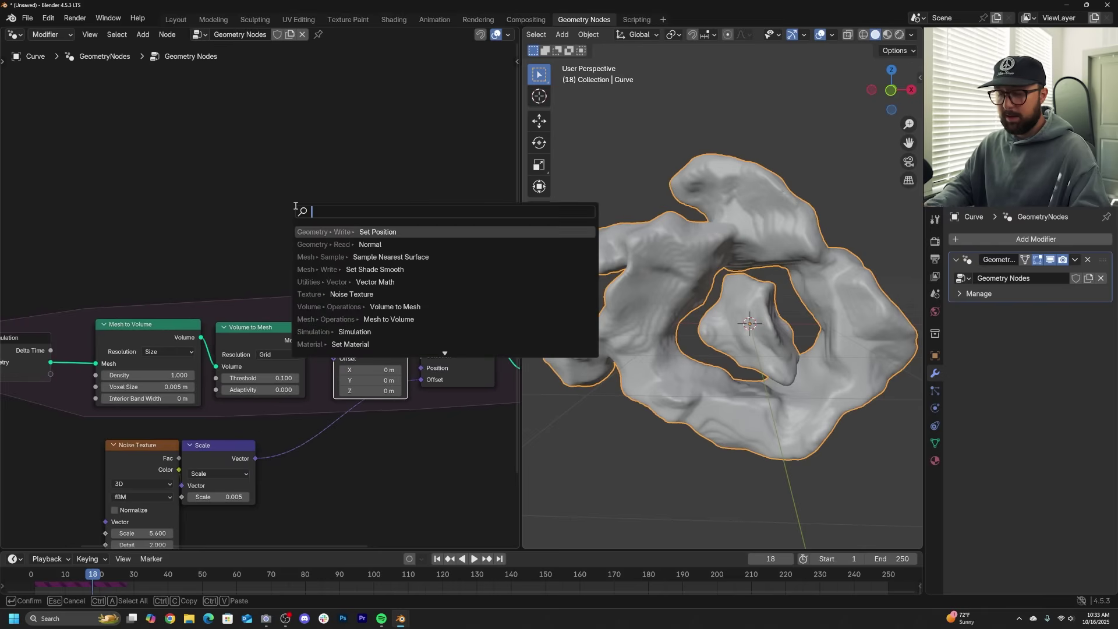
{"action": "type", "text": "sample n"}
{"action": "left_click", "coordinate": [402, 244]}
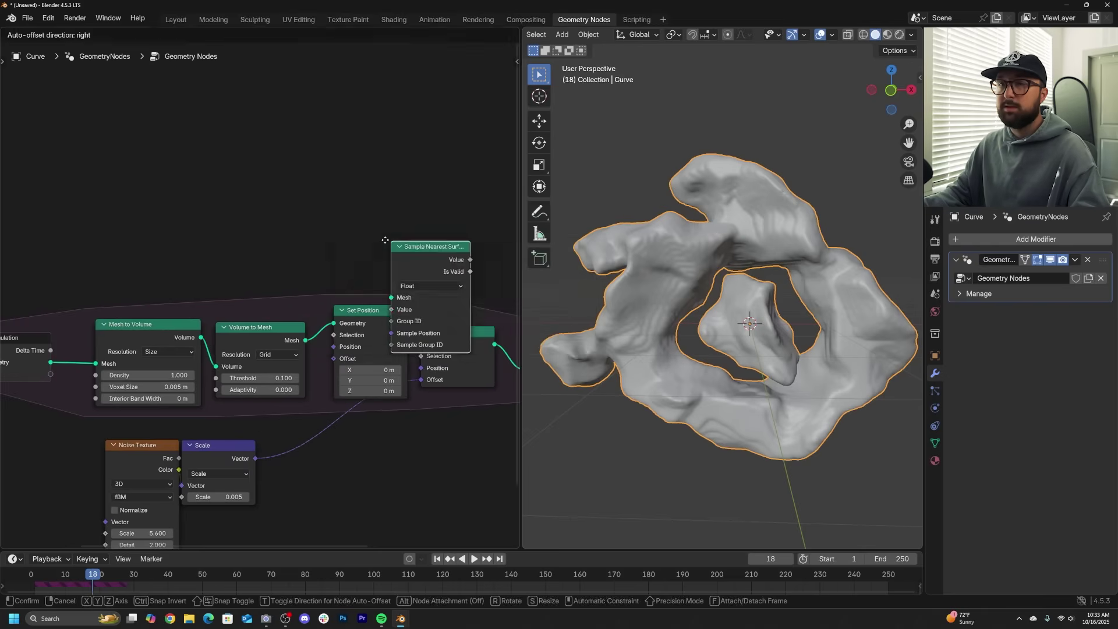
{"action": "left_click", "coordinate": [232, 158]}
Add a Position node to the left of the Sample Nearest Surface node.
{"action": "middle_click_drag", "start_coordinate": [138, 190], "coordinate": [182, 191]}
{"action": "key", "text": "shift+a"}
{"action": "left_click", "coordinate": [188, 189]}
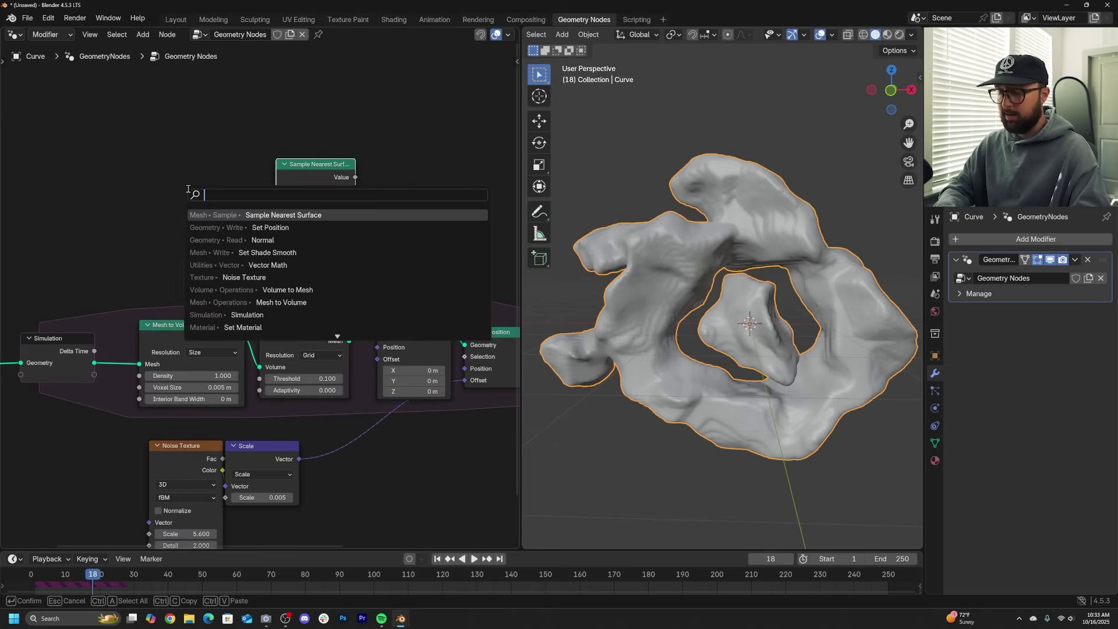
{"action": "type", "text": "pos"}
{"action": "left_click", "coordinate": [242, 214]}
{"action": "left_click", "coordinate": [159, 202]}
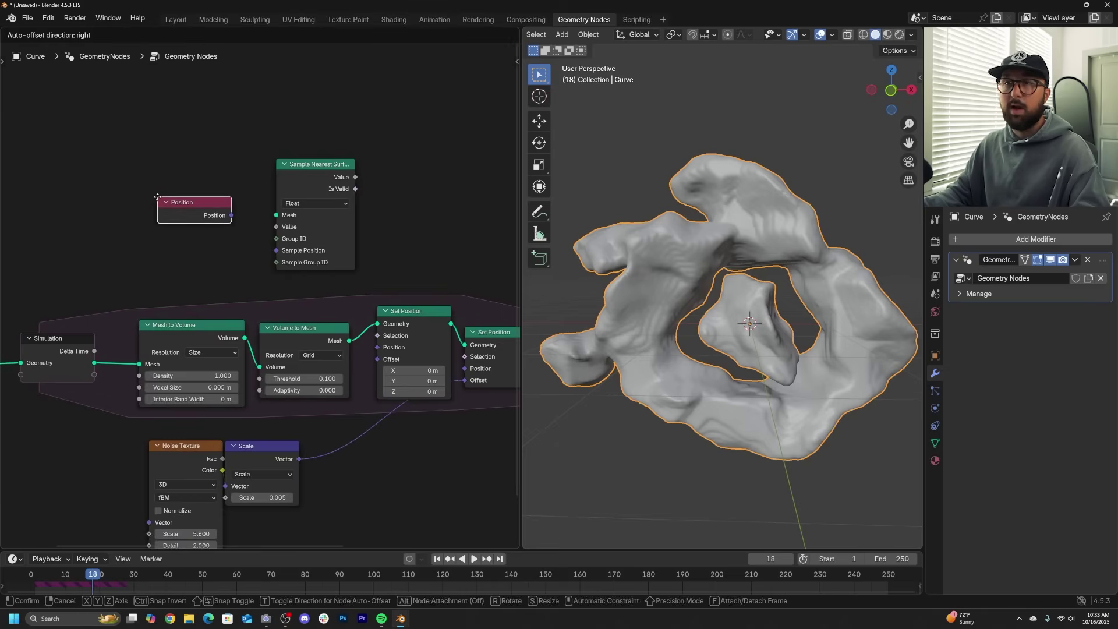
Connect the Simulation input's Geometry to Sample Nearest Surface's Mesh and set that node's data type to Vector.
{"action": "left_click_drag", "start_coordinate": [96, 367], "coordinate": [277, 218]}
{"action": "left_click_drag", "start_coordinate": [185, 207], "coordinate": [162, 204]}
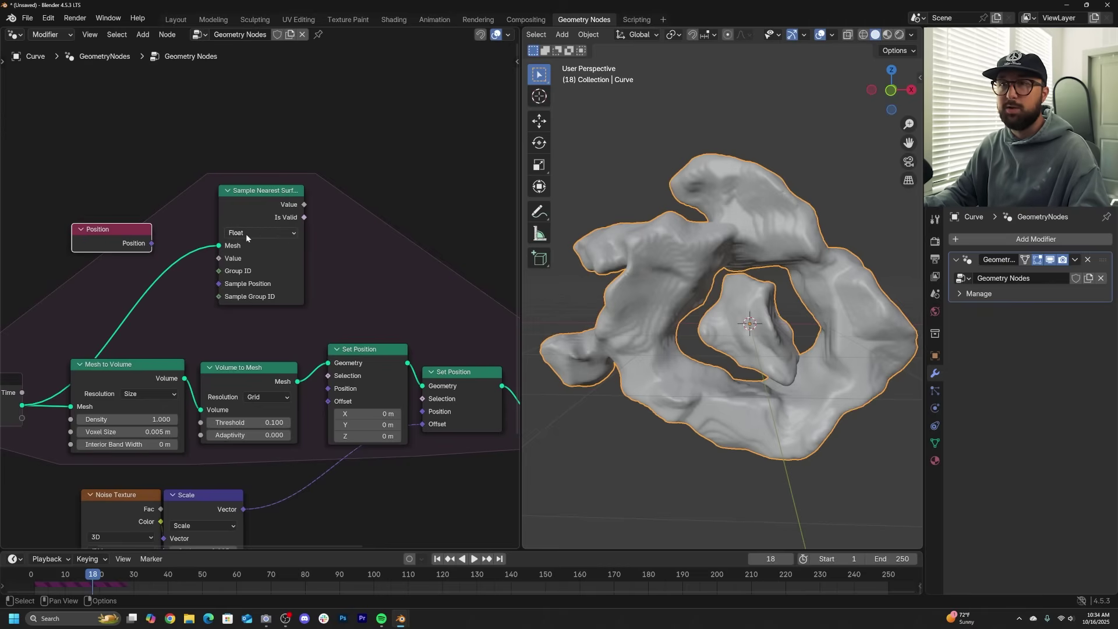
{"action": "left_click", "coordinate": [264, 193]}
{"action": "left_click", "coordinate": [265, 233]}
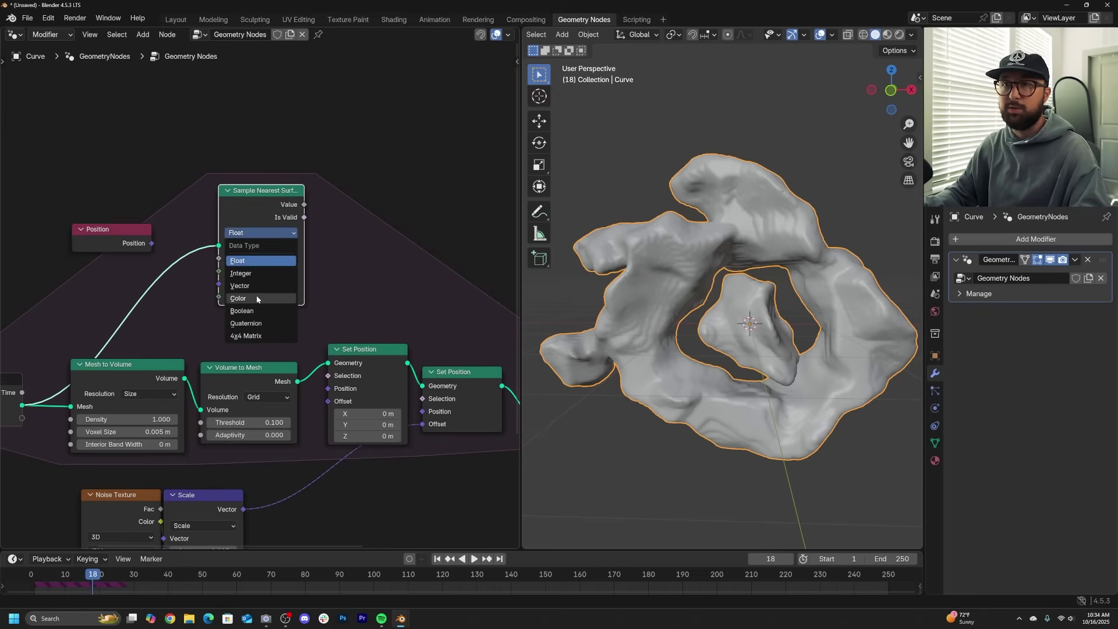
{"action": "left_click", "coordinate": [250, 283]}
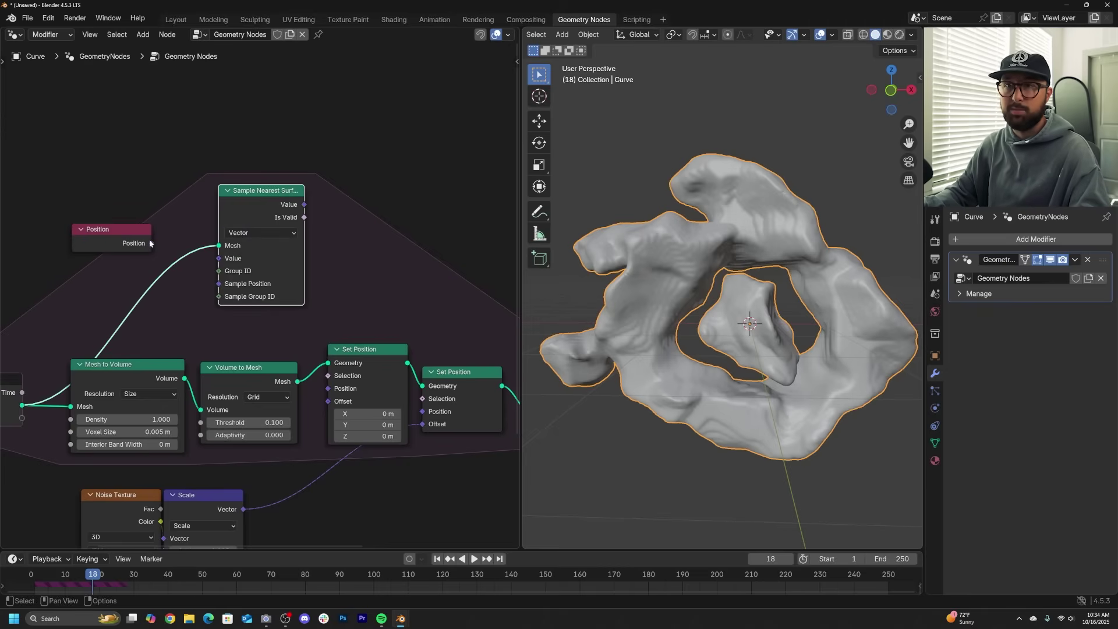
Link Position to Value and Sample Position, connect the sampled Value to the first Set Position's Position, and rewind the simulation for replay.
{"action": "left_click_drag", "start_coordinate": [150, 243], "coordinate": [223, 266]}
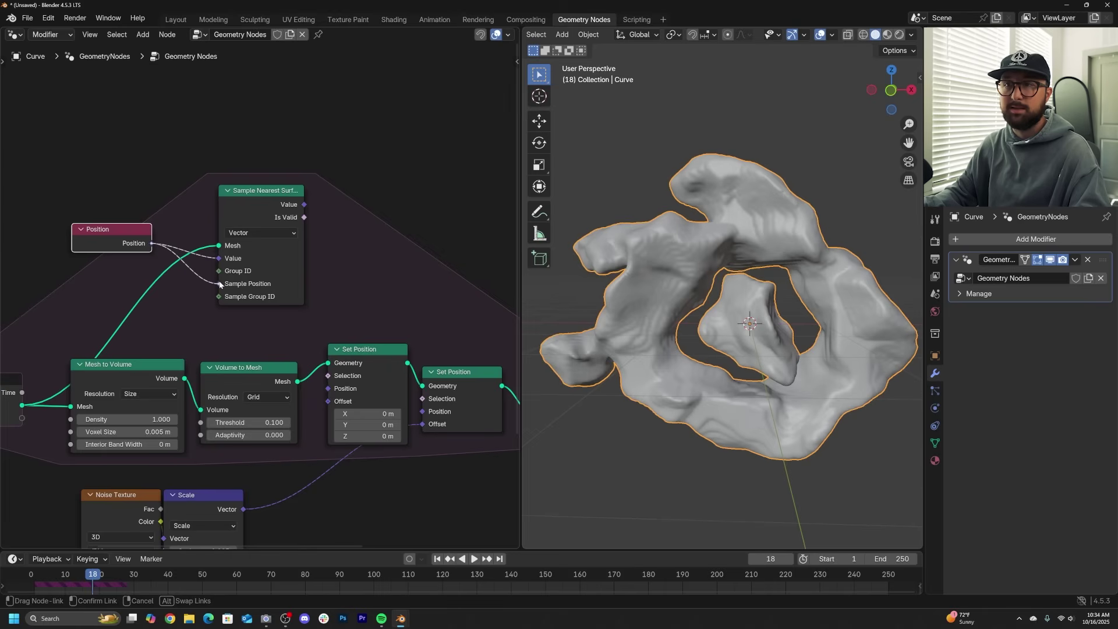
{"action": "left_click_drag", "start_coordinate": [305, 204], "coordinate": [350, 330]}
{"action": "left_click_drag", "start_coordinate": [329, 390], "coordinate": [329, 388]}
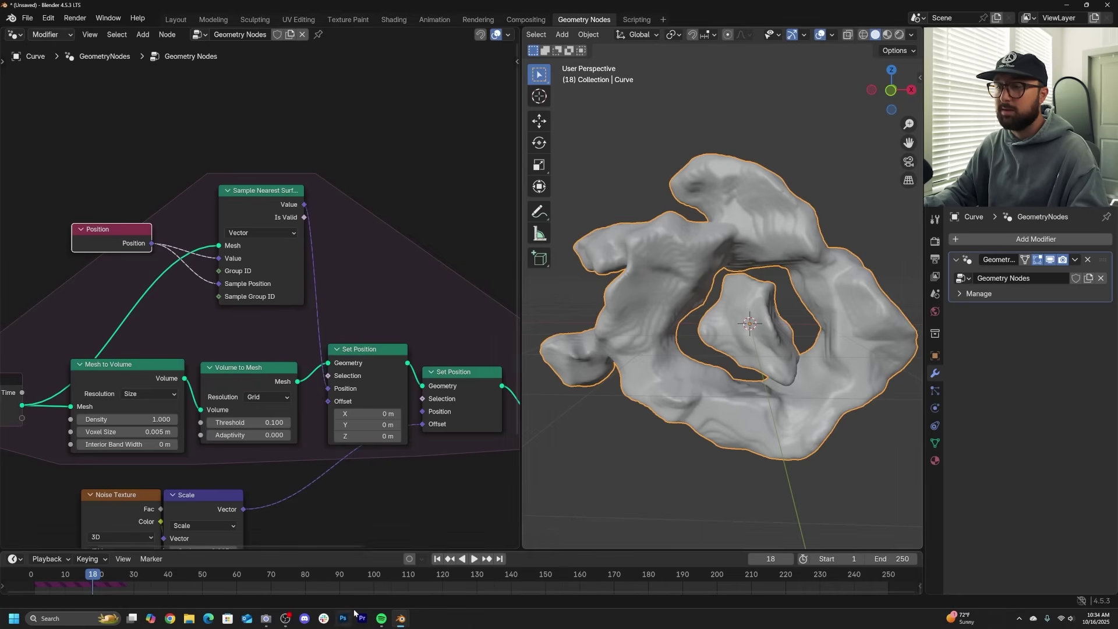
{"action": "left_click", "coordinate": [435, 558]}
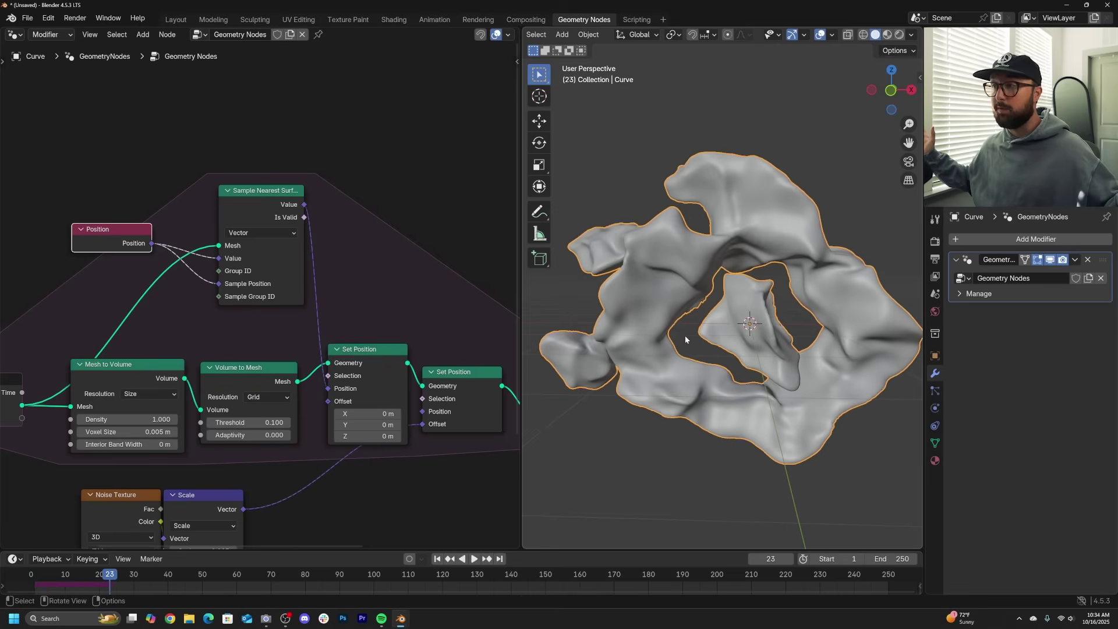
Raise the Noise Texture's Scale to 8.8, play the simulation to check the distortion, and return to frame 1.
{"action": "left_click", "coordinate": [437, 558]}
{"action": "middle_click_drag", "start_coordinate": [393, 503], "coordinate": [431, 345]}
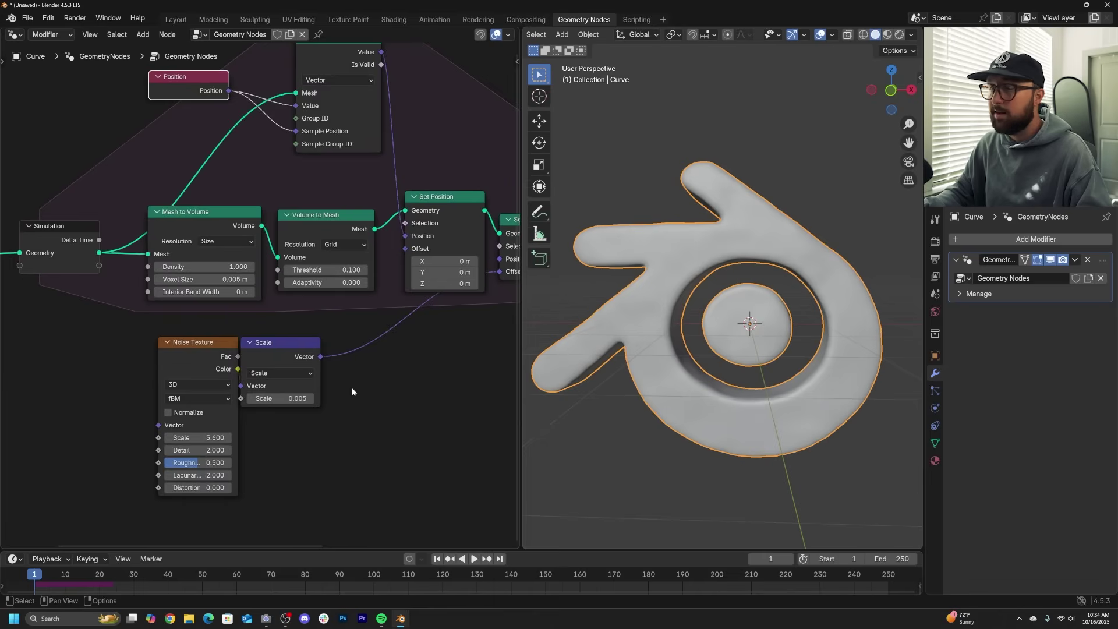
{"action": "left_click_drag", "start_coordinate": [204, 438], "coordinate": [267, 438]}
{"action": "key", "text": "space"}
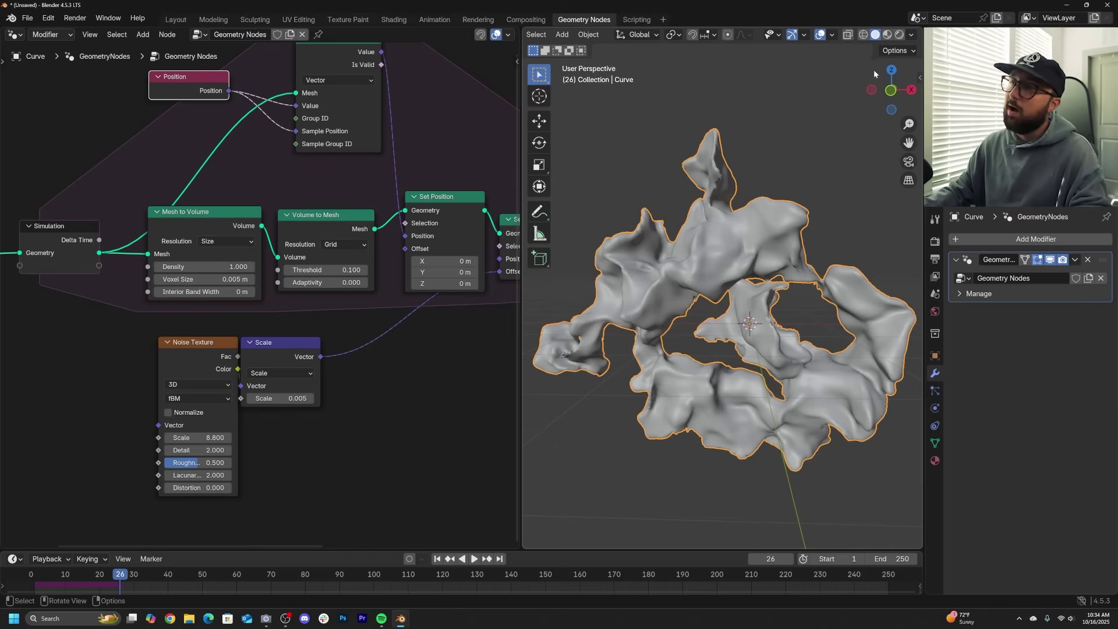
{"action": "middle_click_drag", "start_coordinate": [760, 312], "coordinate": [751, 292]}
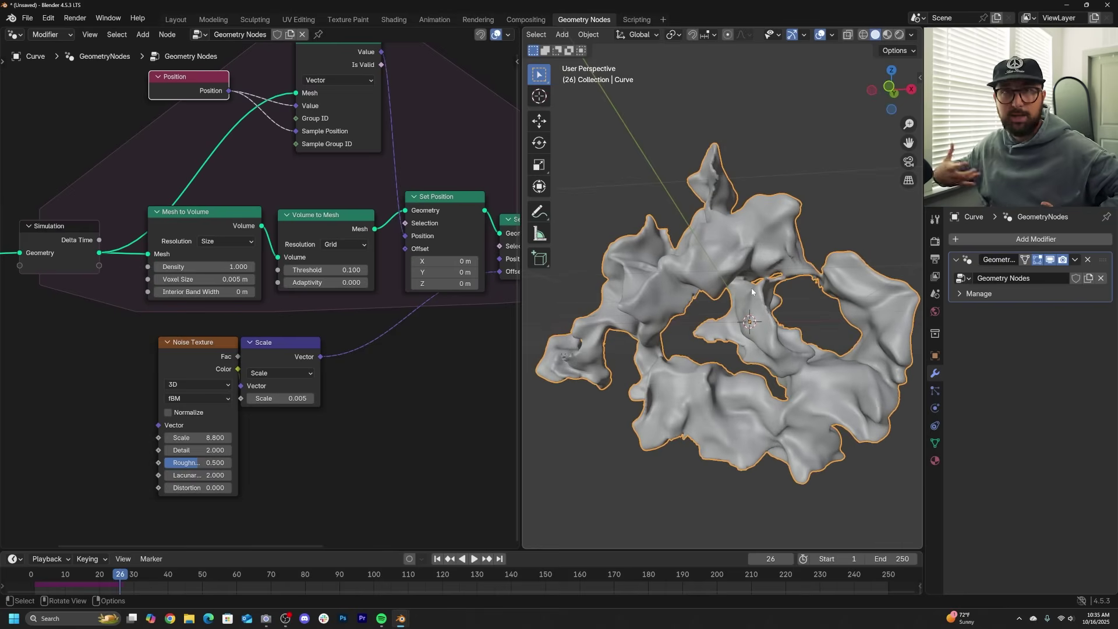
{"action": "left_click", "coordinate": [437, 558]}
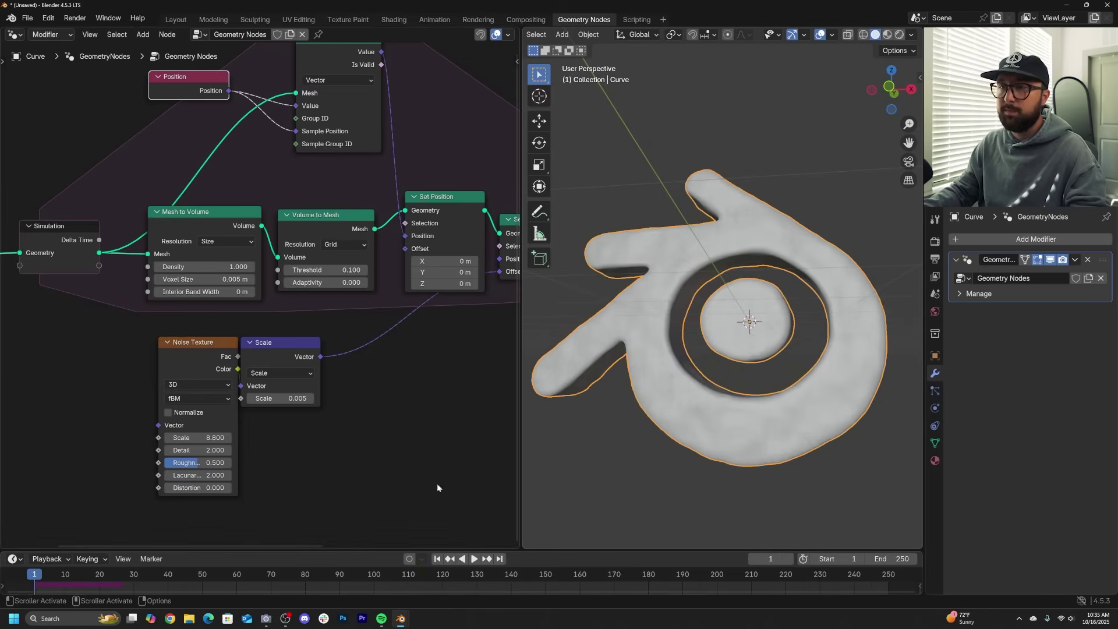
Insert a Mix Vector node between the Scale node and the second Set Position's Offset, and move the noise nodes below it.
{"action": "key", "text": "shift+a"}
{"action": "left_click", "coordinate": [404, 342]}
{"action": "type", "text": "mix"}
{"action": "left_click", "coordinate": [501, 405]}
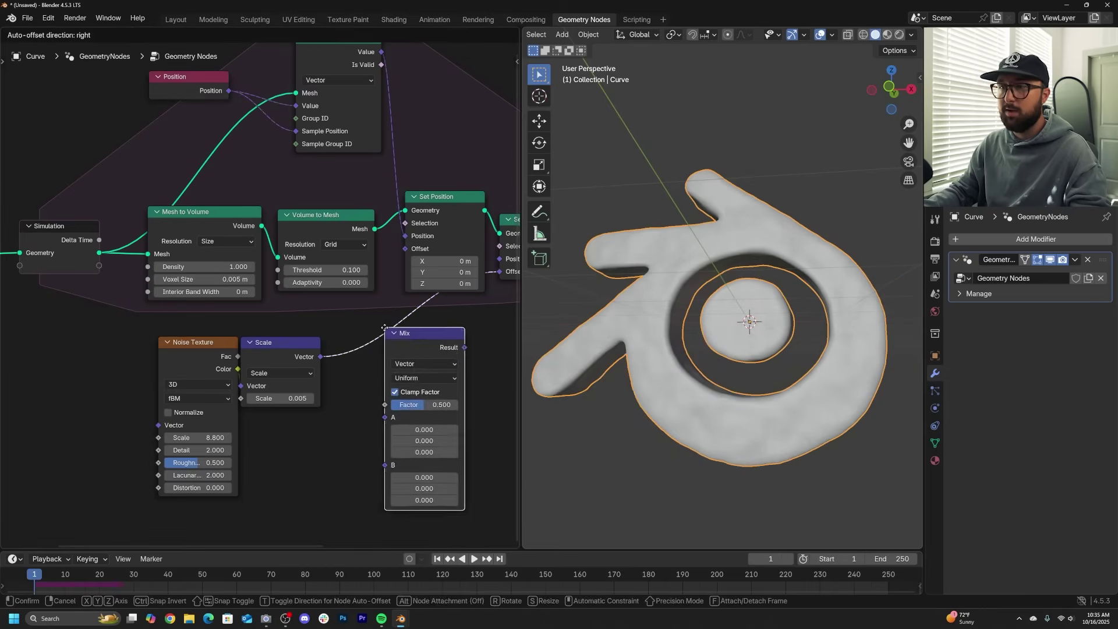
{"action": "left_click", "coordinate": [385, 325]}
{"action": "scroll", "coordinate": [327, 411], "scroll_direction": "down", "scroll_amount": 2}
{"action": "left_click_drag", "start_coordinate": [121, 339], "coordinate": [307, 395]}
{"action": "key", "text": "g"}
{"action": "left_click", "coordinate": [368, 417]}
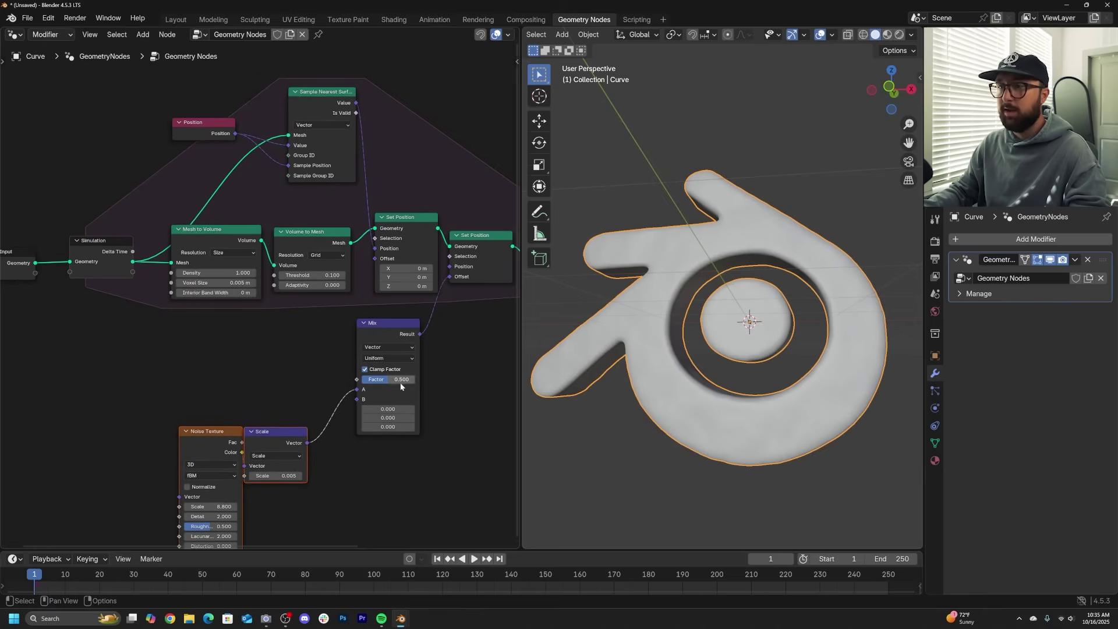
Compare the displacement with the Mix node's Factor at 0 and at 1.
{"action": "left_click_drag", "start_coordinate": [400, 383], "coordinate": [362, 381]}
{"action": "middle_click_drag", "start_coordinate": [699, 354], "coordinate": [709, 373]}
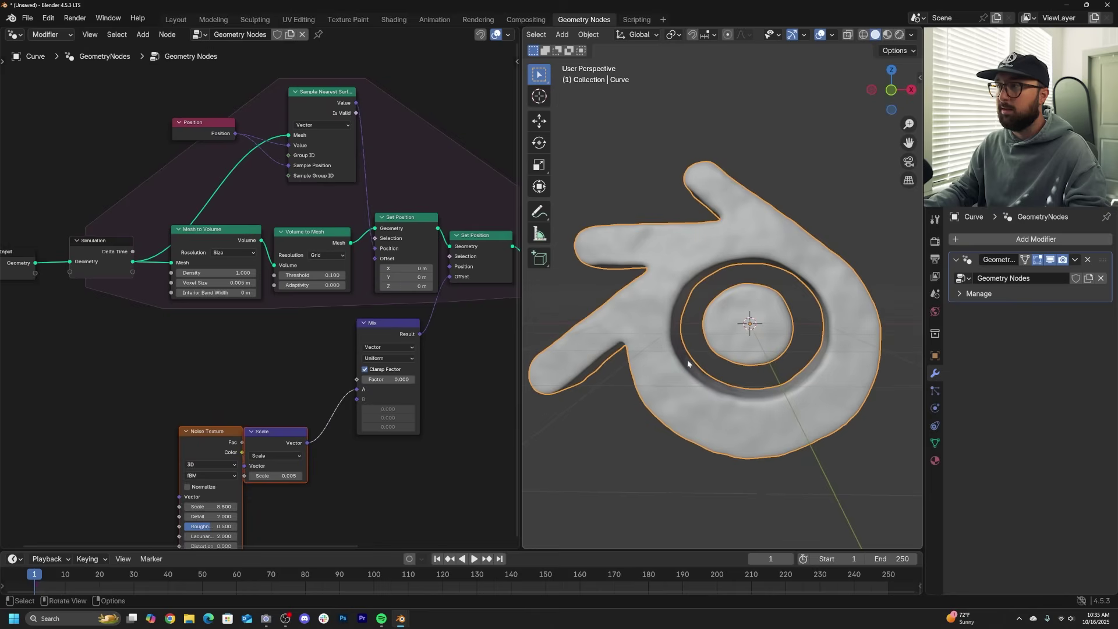
{"action": "left_click_drag", "start_coordinate": [383, 378], "coordinate": [416, 383]}
{"action": "key", "text": "shift+a"}
{"action": "type", "text": "col"}
{"action": "key", "text": "Escape"}
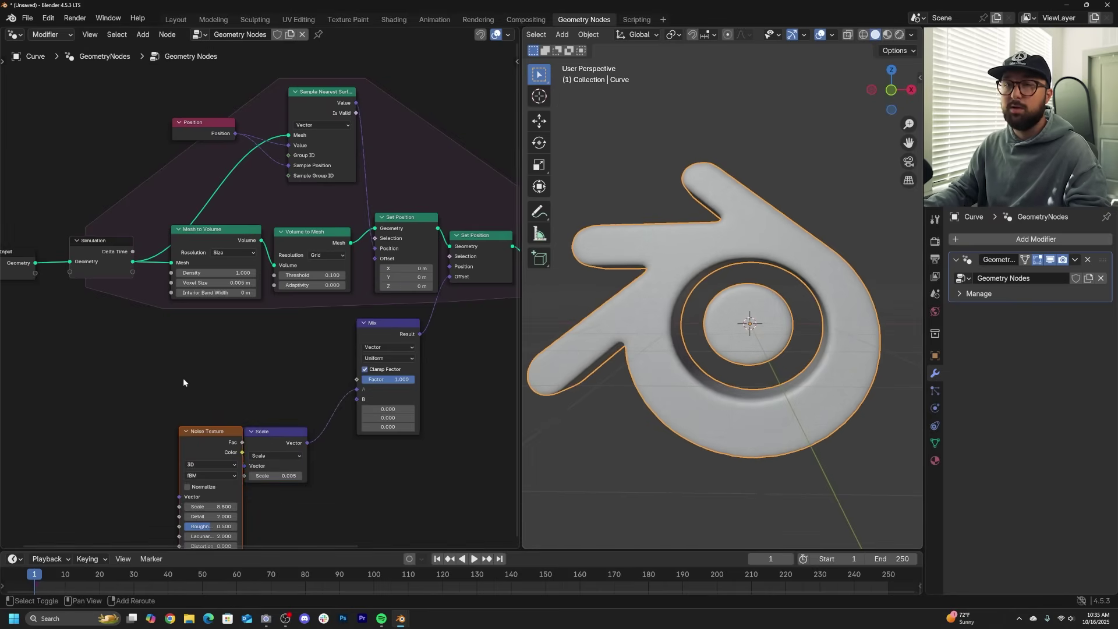
Add a second Noise Texture node below the Simulation input, well to the left of the Mix node.
{"action": "key", "text": "shift+a"}
{"action": "left_click", "coordinate": [169, 341]}
{"action": "type", "text": "noi"}
{"action": "left_click", "coordinate": [277, 368]}
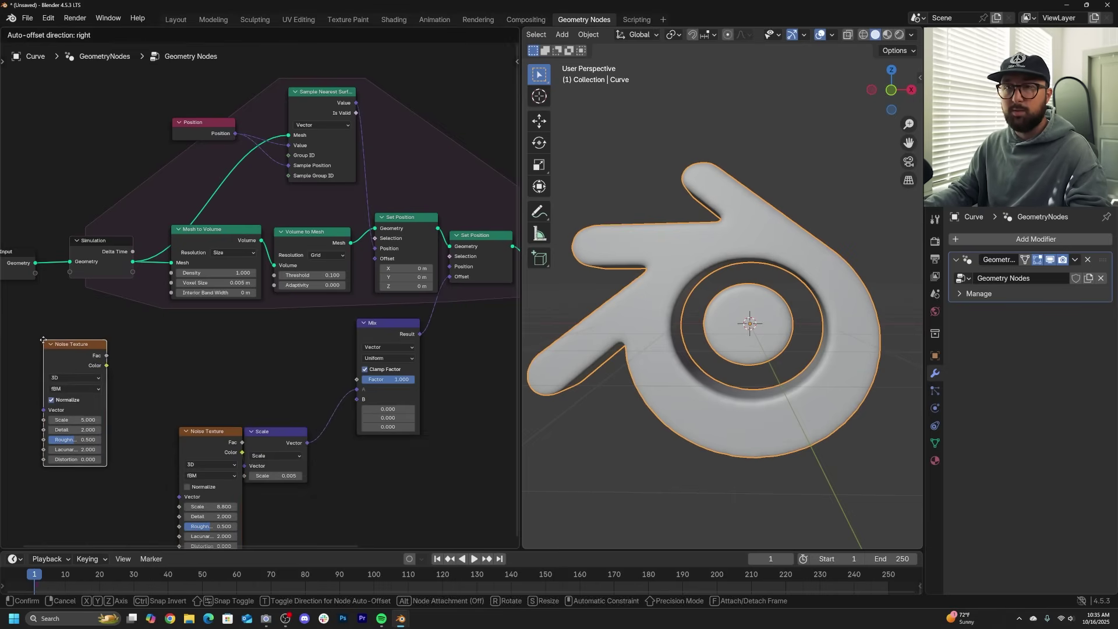
{"action": "left_click", "coordinate": [82, 341]}
{"action": "left_click_drag", "start_coordinate": [115, 357], "coordinate": [277, 362]}
Add an RGB Curves node, undo its insertion into the displacement noise link, and park it unconnected below the second Noise Texture.
{"action": "left_click", "coordinate": [235, 341]}
{"action": "key", "text": "shift+a"}
{"action": "left_click", "coordinate": [237, 345]}
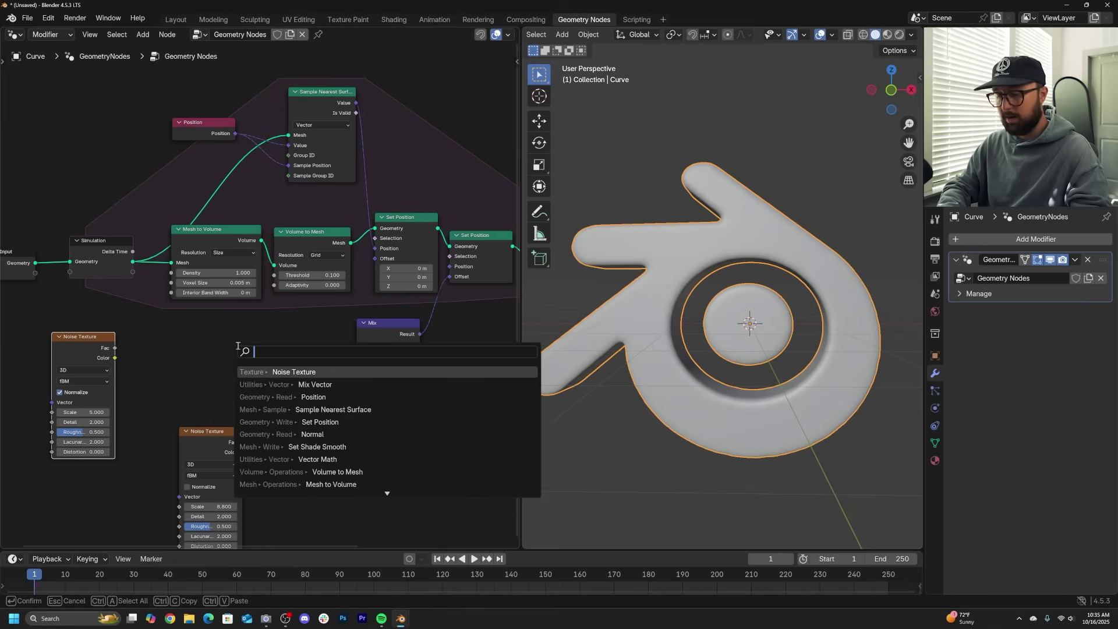
{"action": "type", "text": "crg c"}
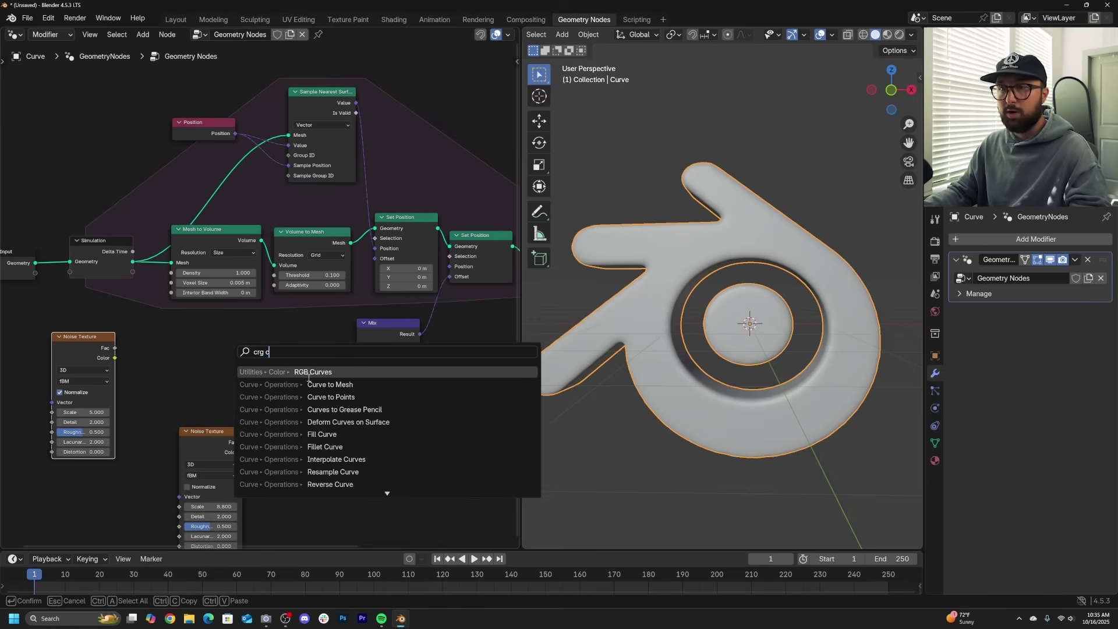
{"action": "left_click", "coordinate": [310, 373]}
{"action": "left_click", "coordinate": [281, 432]}
{"action": "scroll", "coordinate": [281, 432], "scroll_direction": "down", "scroll_amount": 1}
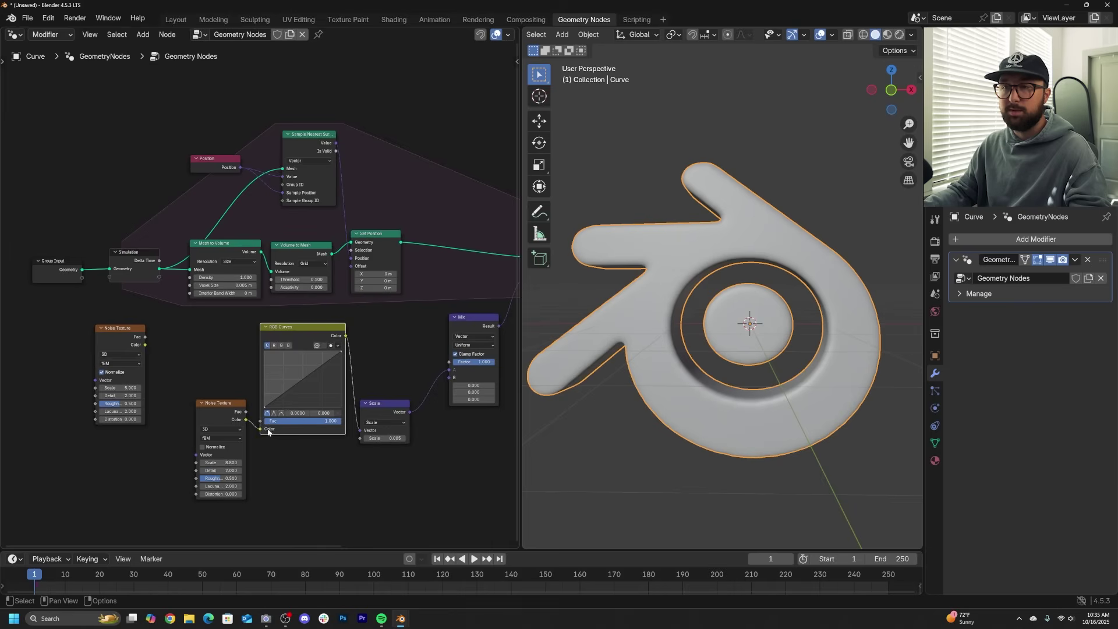
{"action": "key", "text": "ctrl+z"}
{"action": "key", "text": "g"}
{"action": "left_click", "coordinate": [197, 525]}
Position RGB Curves beside the second Noise Texture, link that noise's Color into it, and connect its output to the Mix node's Factor.
{"action": "left_click_drag", "start_coordinate": [220, 377], "coordinate": [297, 472]}
{"action": "scroll", "coordinate": [305, 445], "scroll_direction": "up", "scroll_amount": 1}
{"action": "middle_click_drag", "start_coordinate": [306, 445], "coordinate": [332, 405]}
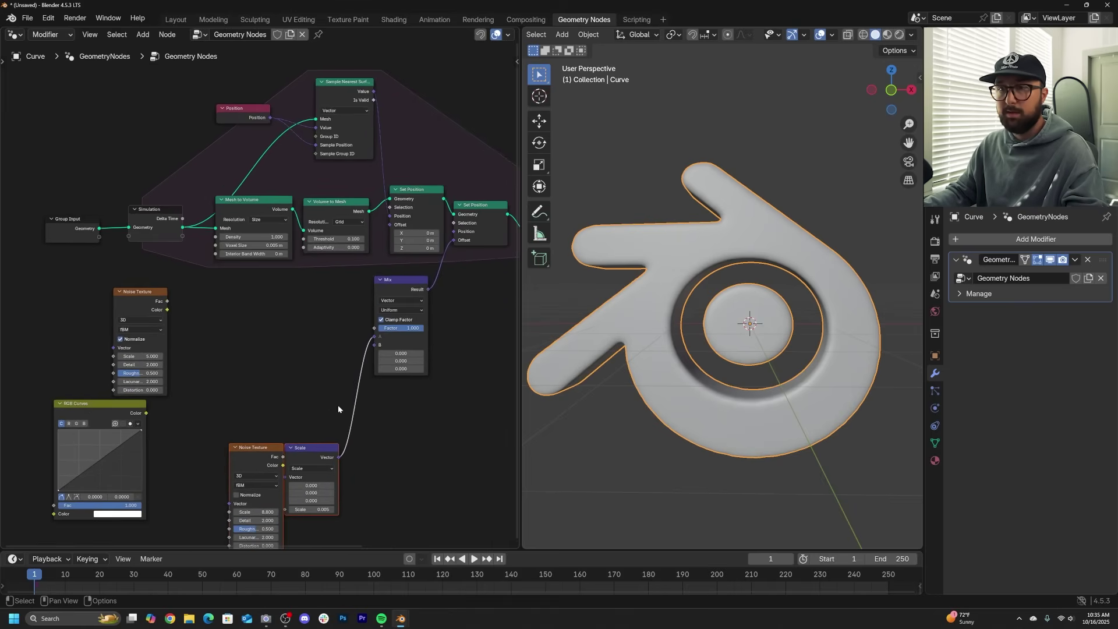
{"action": "left_click_drag", "start_coordinate": [102, 407], "coordinate": [249, 305]}
{"action": "scroll", "coordinate": [250, 305], "scroll_direction": "up", "scroll_amount": 1}
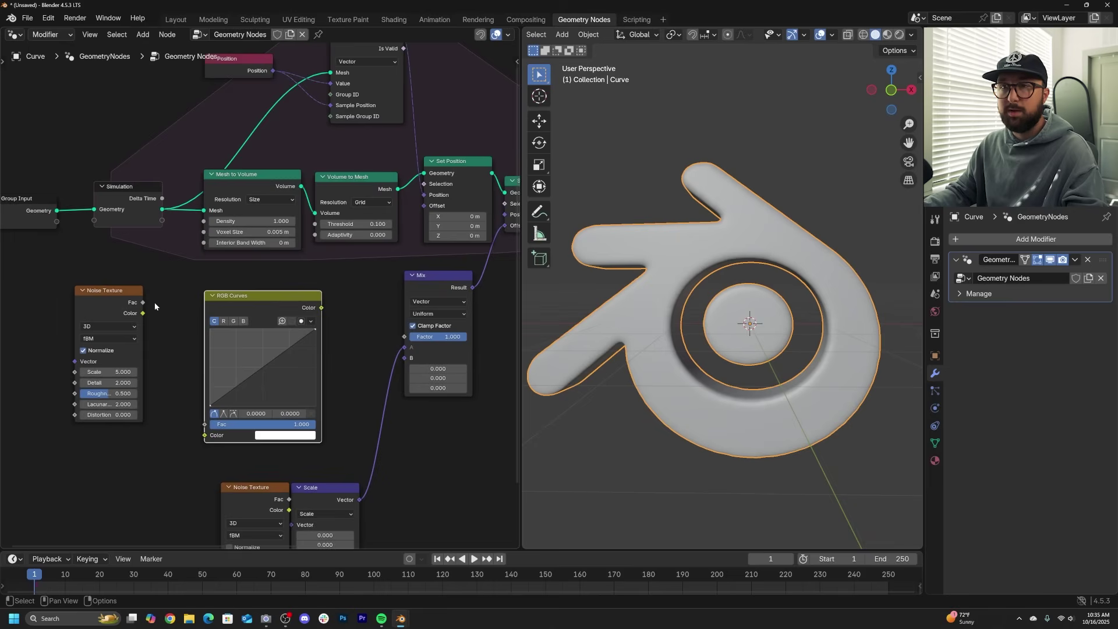
{"action": "left_click_drag", "start_coordinate": [211, 438], "coordinate": [211, 438]}
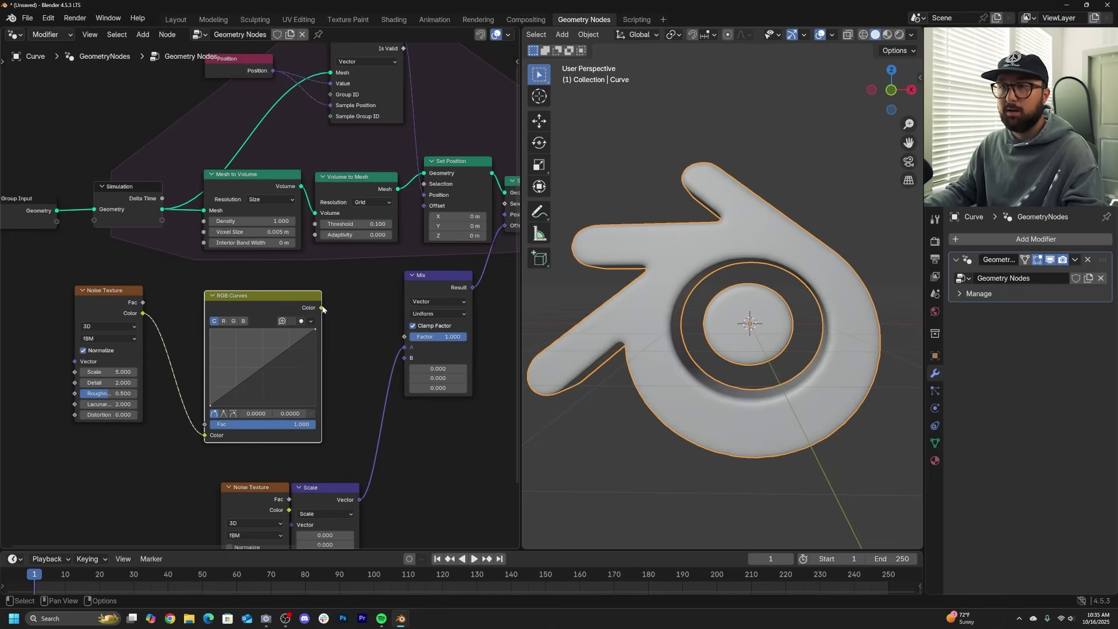
{"action": "left_click_drag", "start_coordinate": [398, 336], "coordinate": [397, 336]}
Move the second Noise Texture and RGB Curves left and insert a Vector Math Add node between RGB Curves and the Mix Factor.
{"action": "left_click_drag", "start_coordinate": [131, 320], "coordinate": [45, 331]}
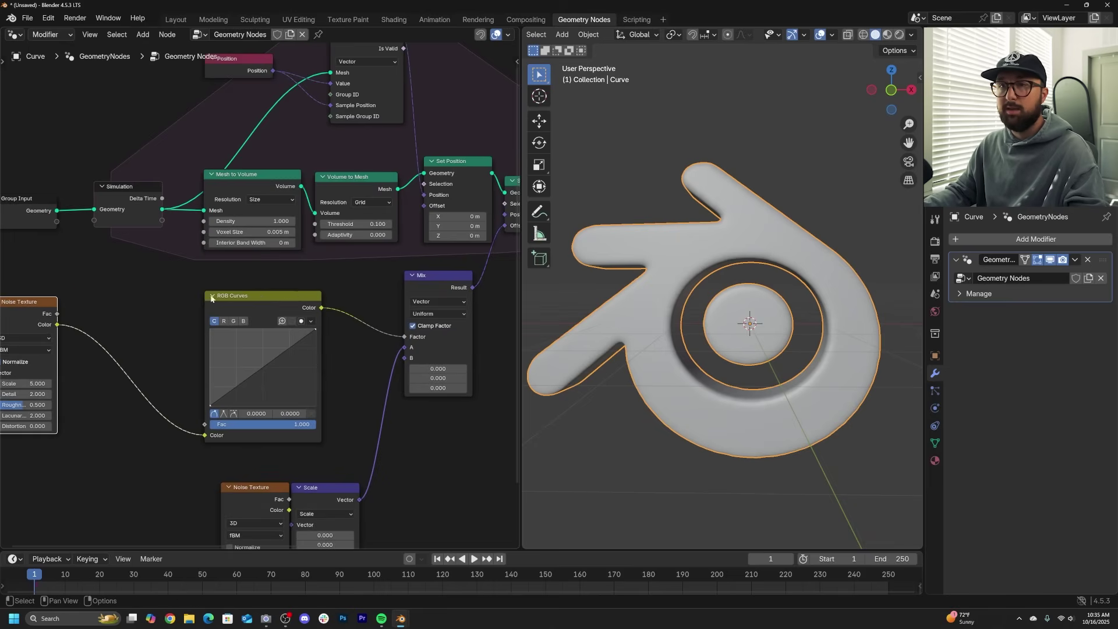
{"action": "left_click_drag", "start_coordinate": [276, 294], "coordinate": [189, 296]}
{"action": "key", "text": "shift+a"}
{"action": "type", "text": "vect"}
{"action": "left_click", "coordinate": [438, 329]}
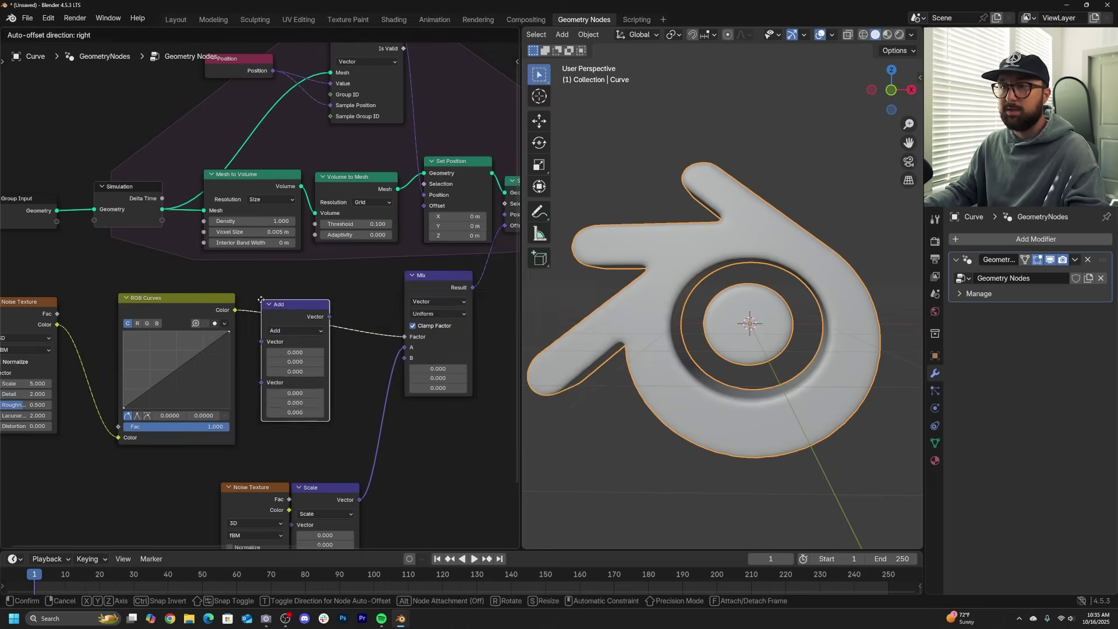
{"action": "left_click", "coordinate": [326, 349]}
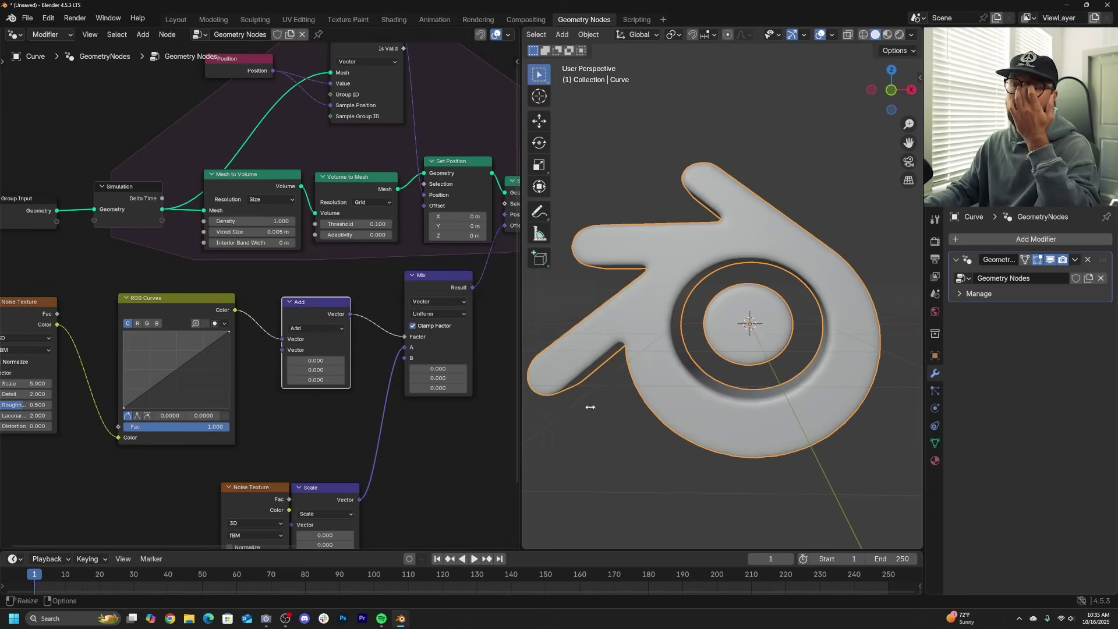
Connect the displacement Noise Texture's Color to the Scale node's Vector and set its Scale to 0.01.
{"action": "middle_click_drag", "start_coordinate": [391, 414], "coordinate": [390, 316]}
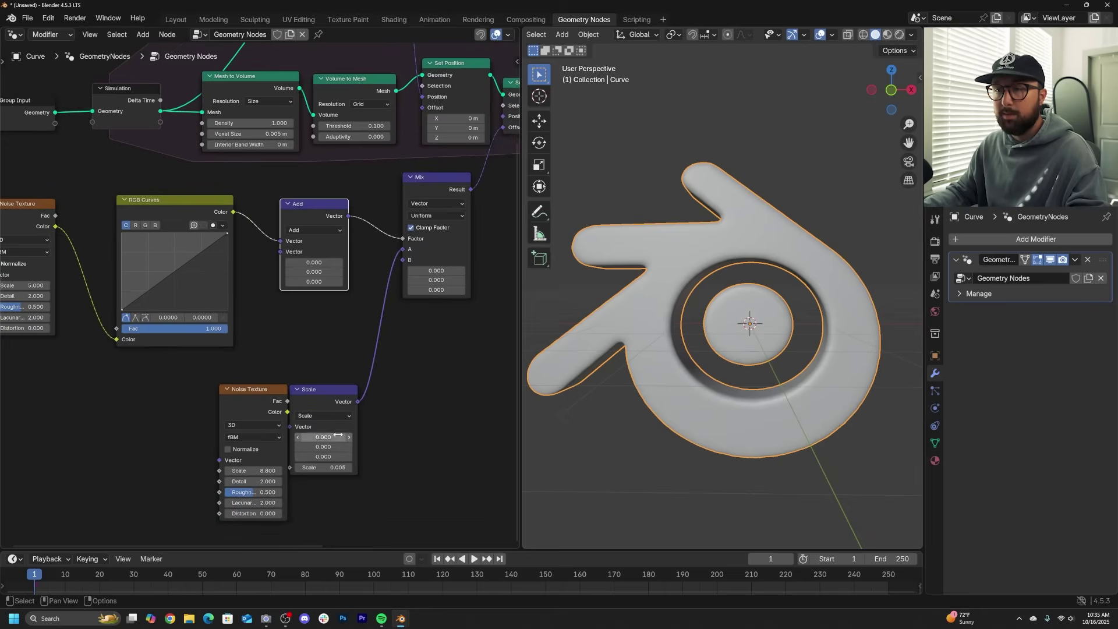
{"action": "left_click_drag", "start_coordinate": [247, 399], "coordinate": [224, 399]}
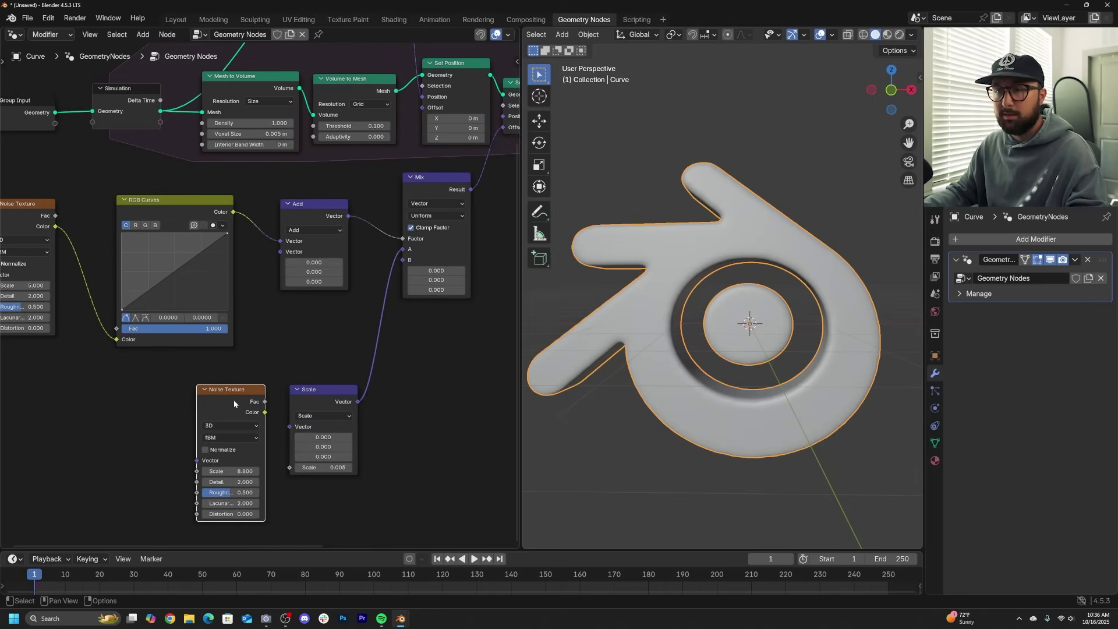
{"action": "left_click_drag", "start_coordinate": [232, 400], "coordinate": [281, 427]}
{"action": "double_click", "coordinate": [322, 437]}
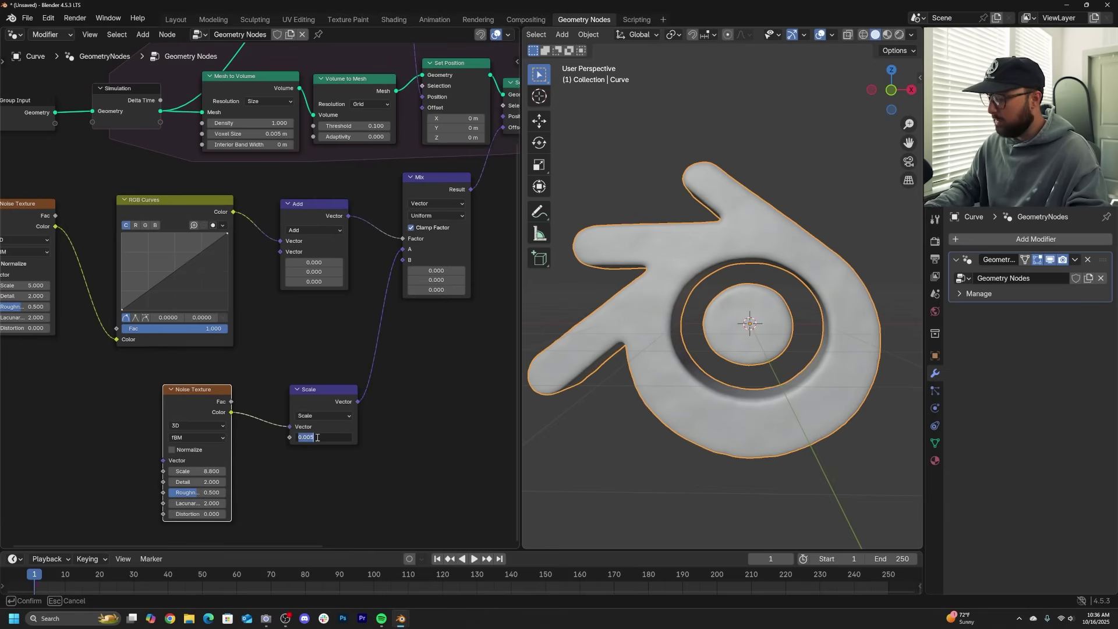
{"action": "type", "text": ".01"}
{"action": "key", "text": "Return"}
Play the simulation to check how the noise mask limits the displacement, and rewind to frame 1.
{"action": "scroll", "coordinate": [202, 316], "scroll_direction": "up", "scroll_amount": 2}
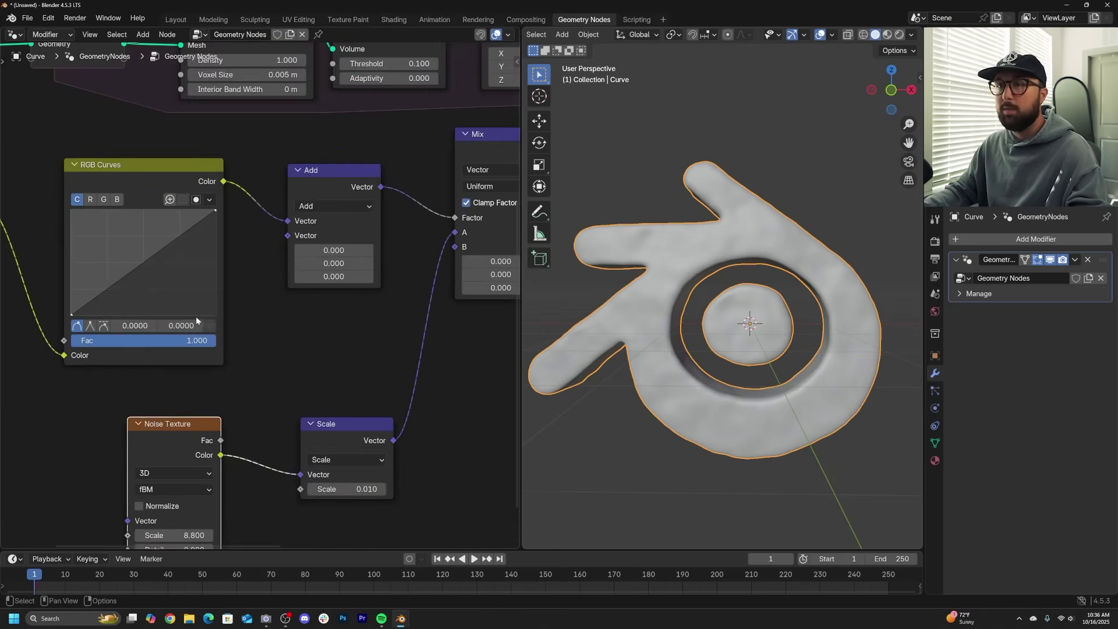
{"action": "middle_click_drag", "start_coordinate": [201, 316], "coordinate": [370, 388]}
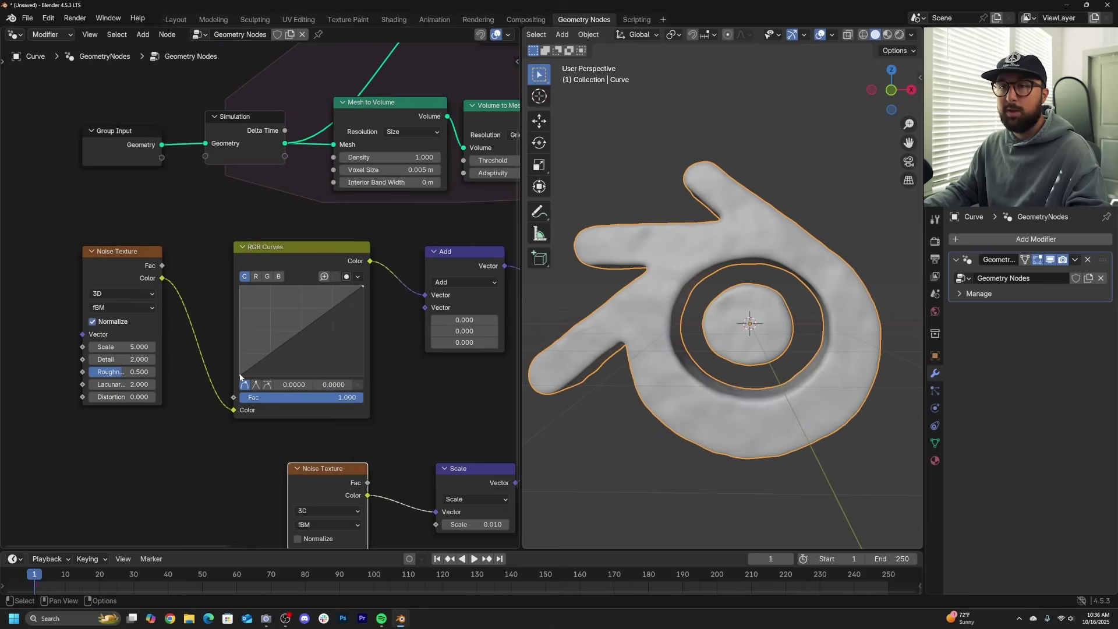
{"action": "key", "text": "space"}
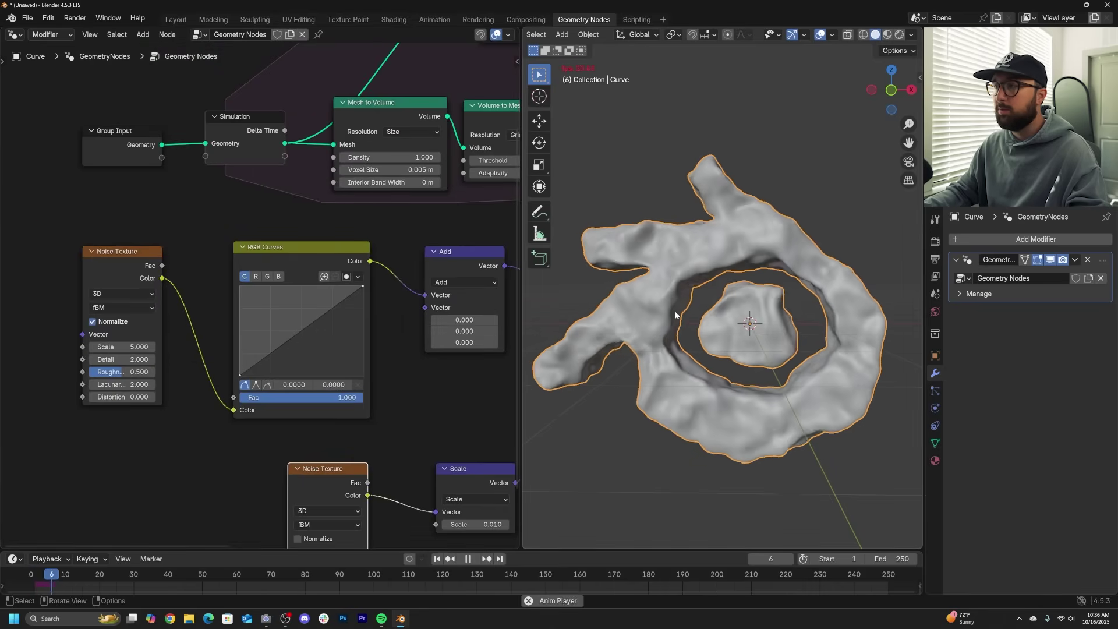
{"action": "left_click", "coordinate": [437, 559]}
{"action": "key", "text": "space"}
{"action": "key", "text": "space"}
{"action": "left_click", "coordinate": [437, 559]}
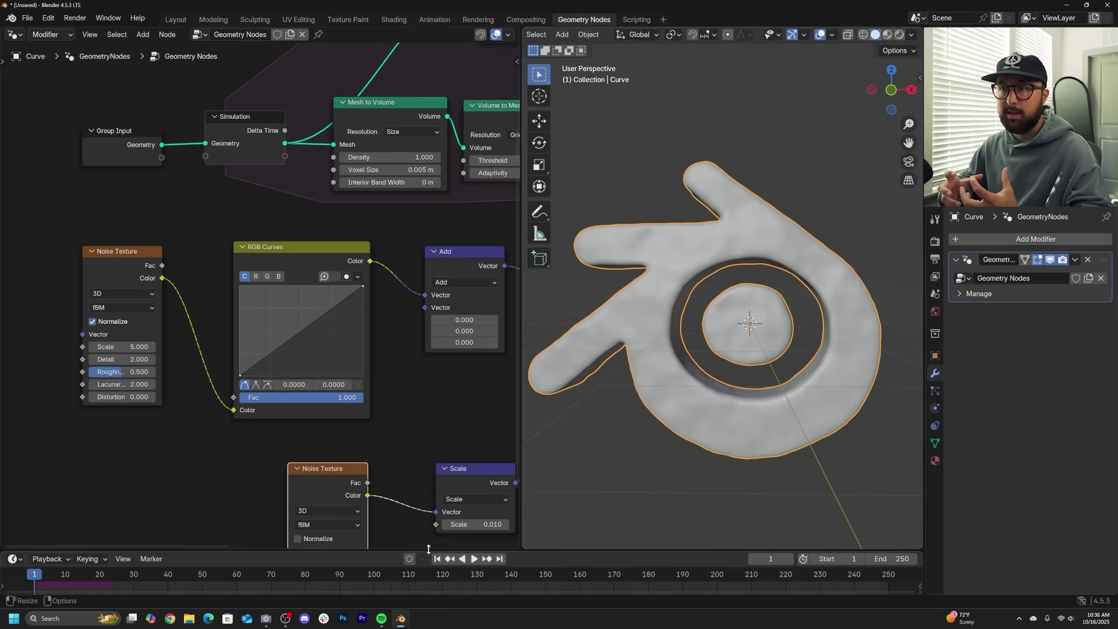
Invert the RGB Curves curve and bend it into a steep descending S shape, then play the simulation and rewind it.
{"action": "scroll", "coordinate": [449, 350], "scroll_direction": "down", "scroll_amount": 3}
{"action": "middle_click_drag", "start_coordinate": [449, 350], "coordinate": [361, 346]}
{"action": "scroll", "coordinate": [350, 343], "scroll_direction": "up", "scroll_amount": 4}
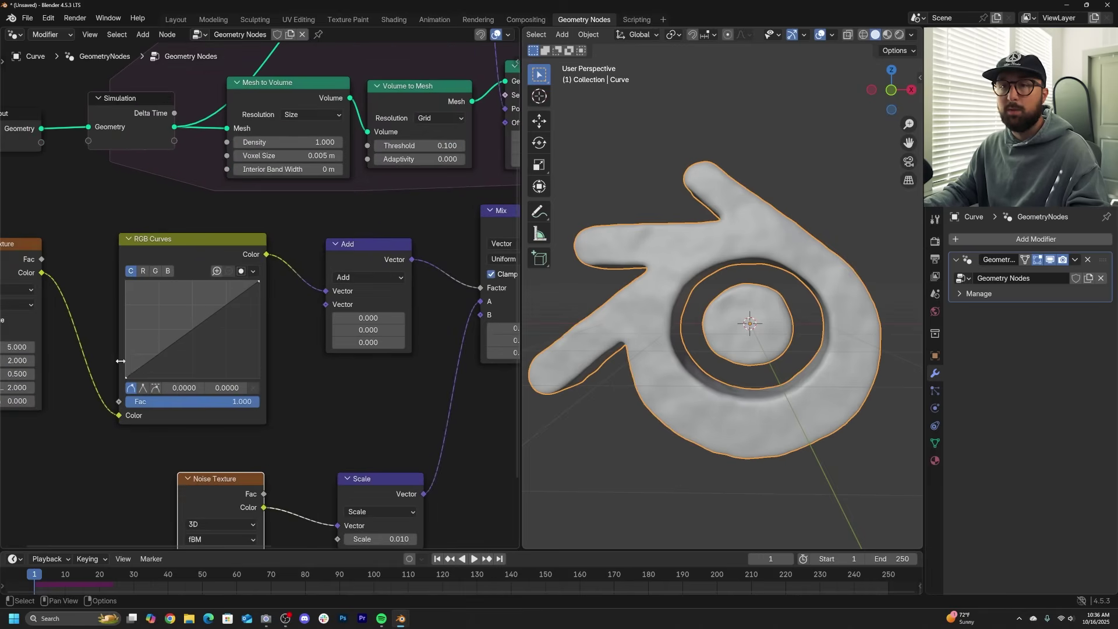
{"action": "left_click_drag", "start_coordinate": [126, 379], "coordinate": [127, 281]}
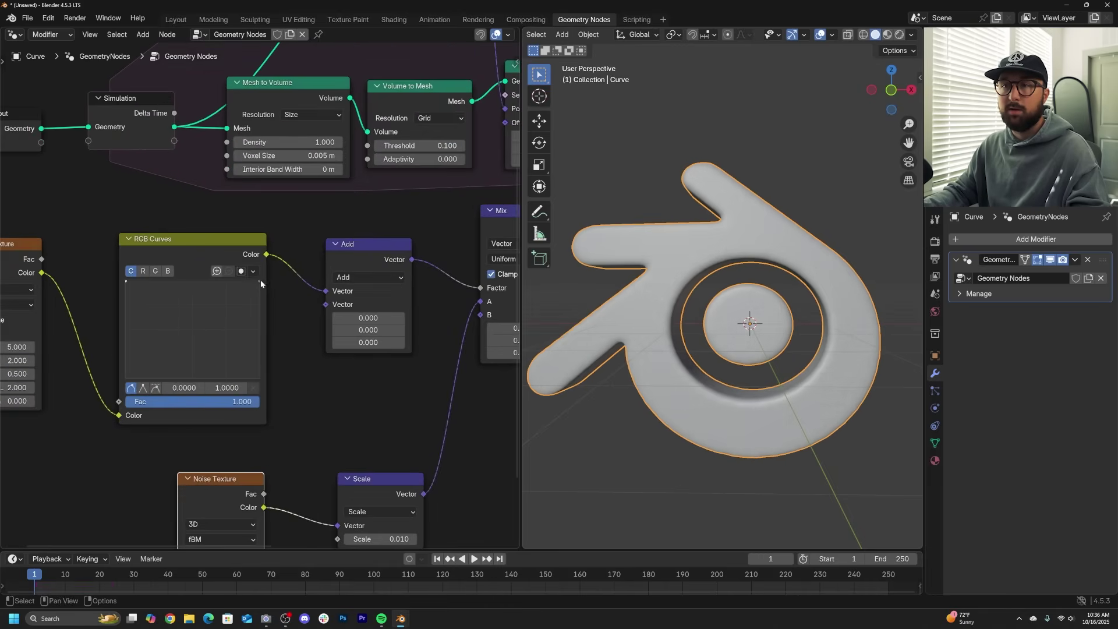
{"action": "left_click_drag", "start_coordinate": [259, 281], "coordinate": [254, 378]}
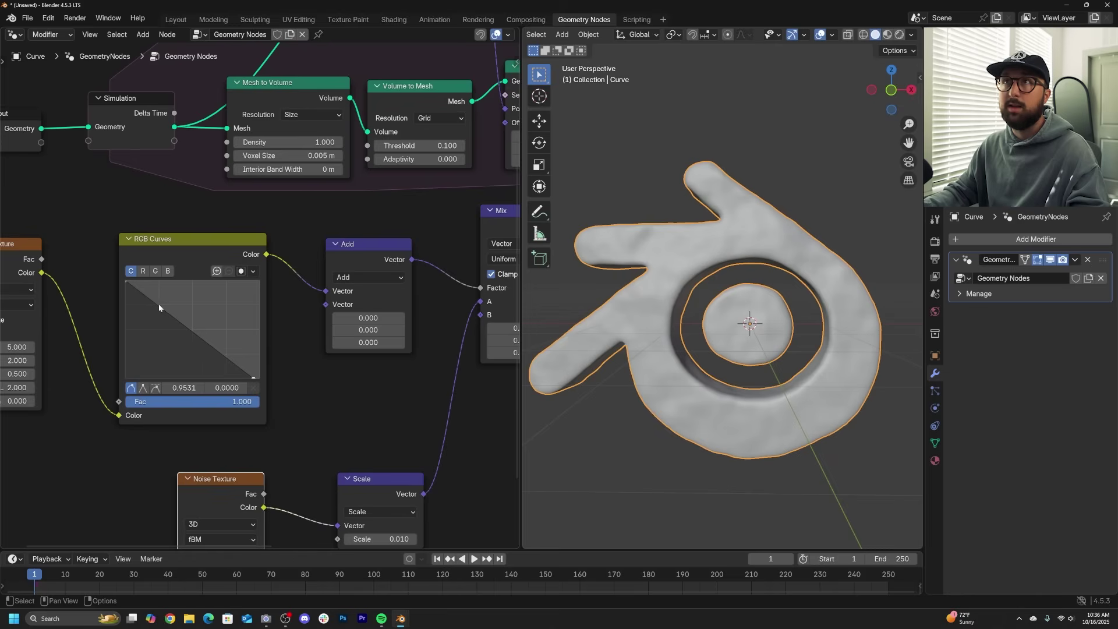
{"action": "left_click_drag", "start_coordinate": [159, 305], "coordinate": [171, 299]}
{"action": "left_click_drag", "start_coordinate": [228, 347], "coordinate": [206, 362]}
{"action": "left_click_drag", "start_coordinate": [167, 292], "coordinate": [172, 293]}
{"action": "left_click_drag", "start_coordinate": [195, 367], "coordinate": [253, 377]}
{"action": "key", "text": "space"}
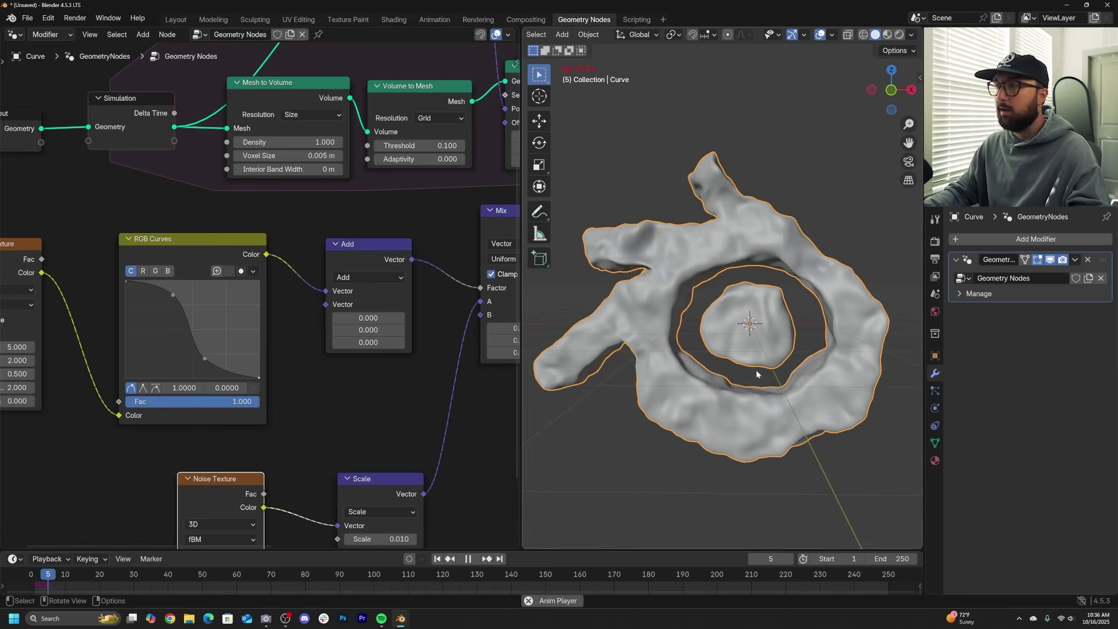
{"action": "left_click", "coordinate": [440, 558]}
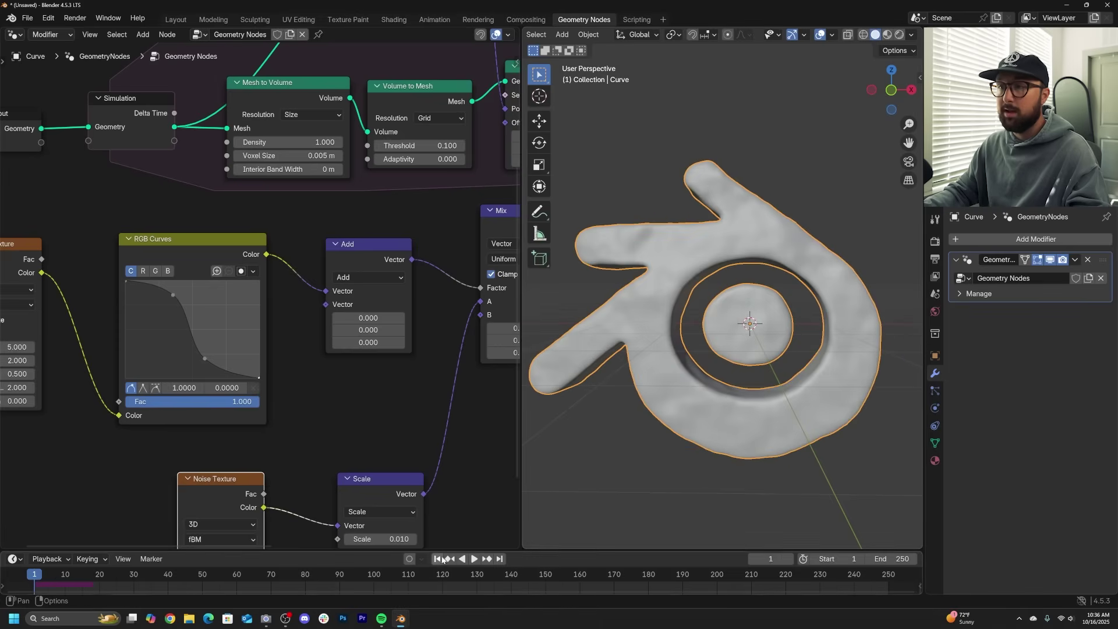
Try 0.490 for all three of the Add node's vector values, play the simulation, and inspect the result from several angles.
{"action": "left_click_drag", "start_coordinate": [383, 315], "coordinate": [446, 315]}
{"action": "key", "text": "space"}
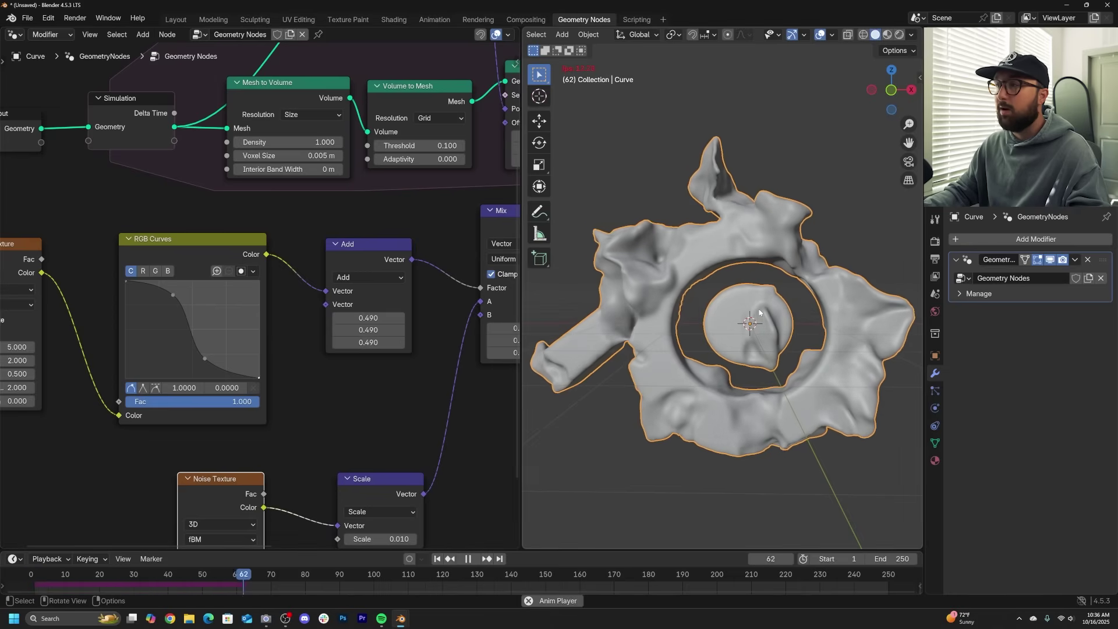
{"action": "key", "text": "space"}
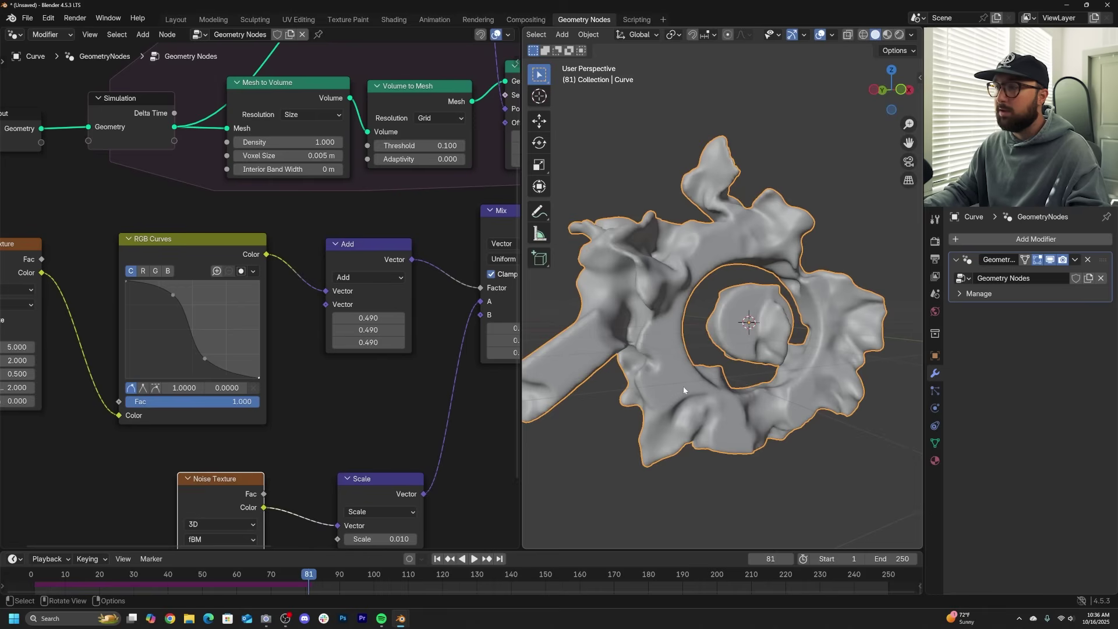
{"action": "middle_click_drag", "start_coordinate": [778, 385], "coordinate": [793, 395]}
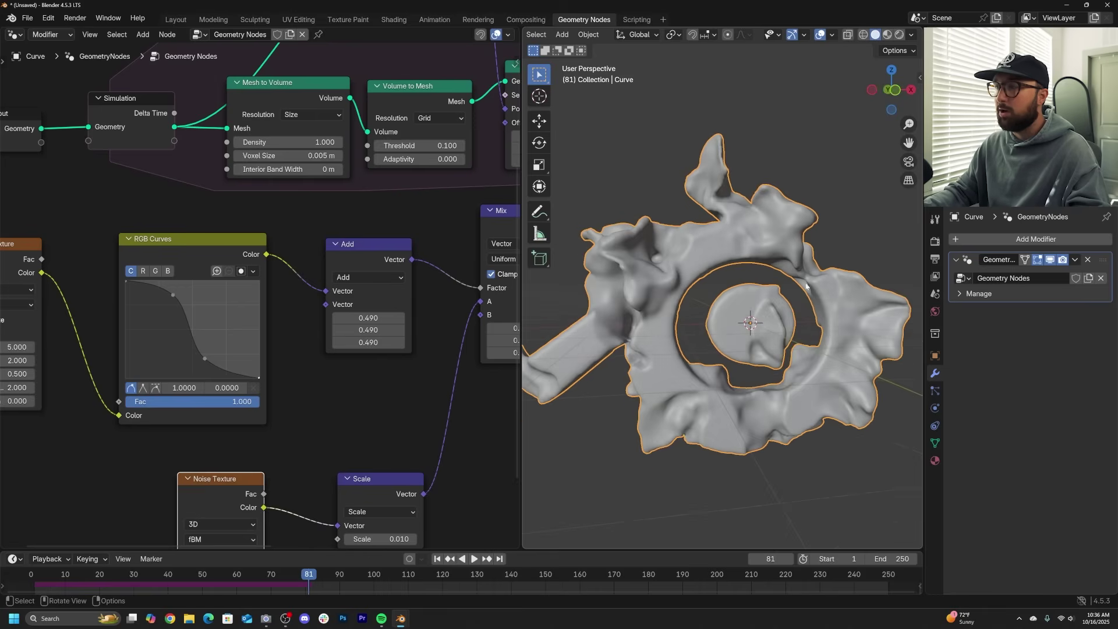
{"action": "left_click", "coordinate": [806, 337]}
{"action": "scroll", "coordinate": [806, 337], "scroll_direction": "down", "scroll_amount": 2}
{"action": "middle_click_drag", "start_coordinate": [805, 337], "coordinate": [791, 339]}
{"action": "scroll", "coordinate": [791, 338], "scroll_direction": "up", "scroll_amount": 2}
Rewind to frame 1 and set all three of the Add node's vector values to 0.780.
{"action": "left_click", "coordinate": [437, 559]}
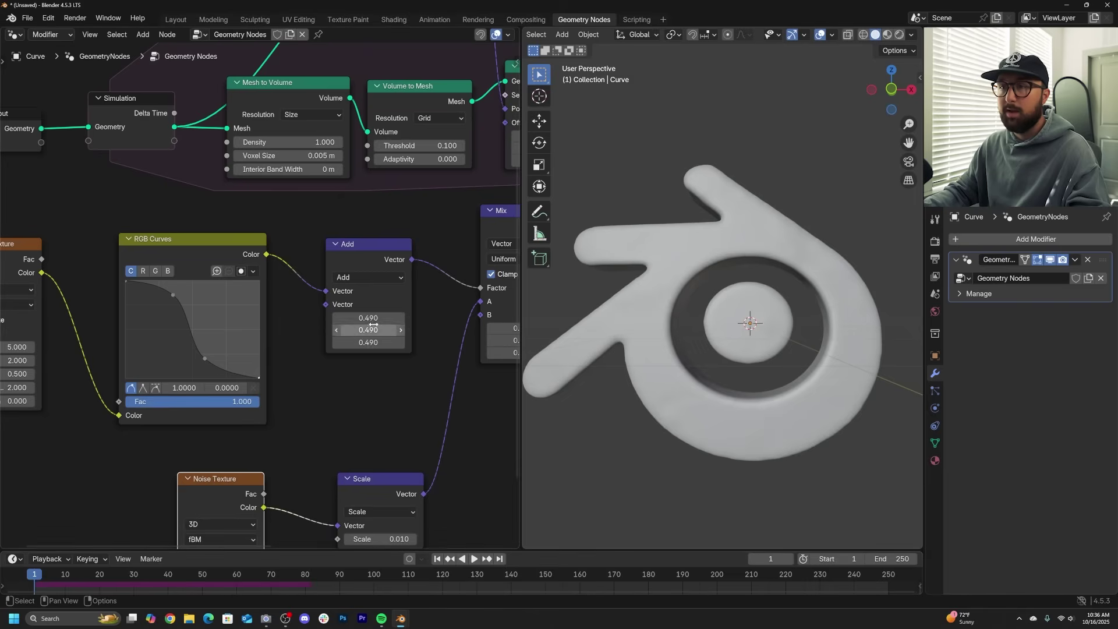
{"action": "left_click_drag", "start_coordinate": [368, 317], "coordinate": [385, 318]}
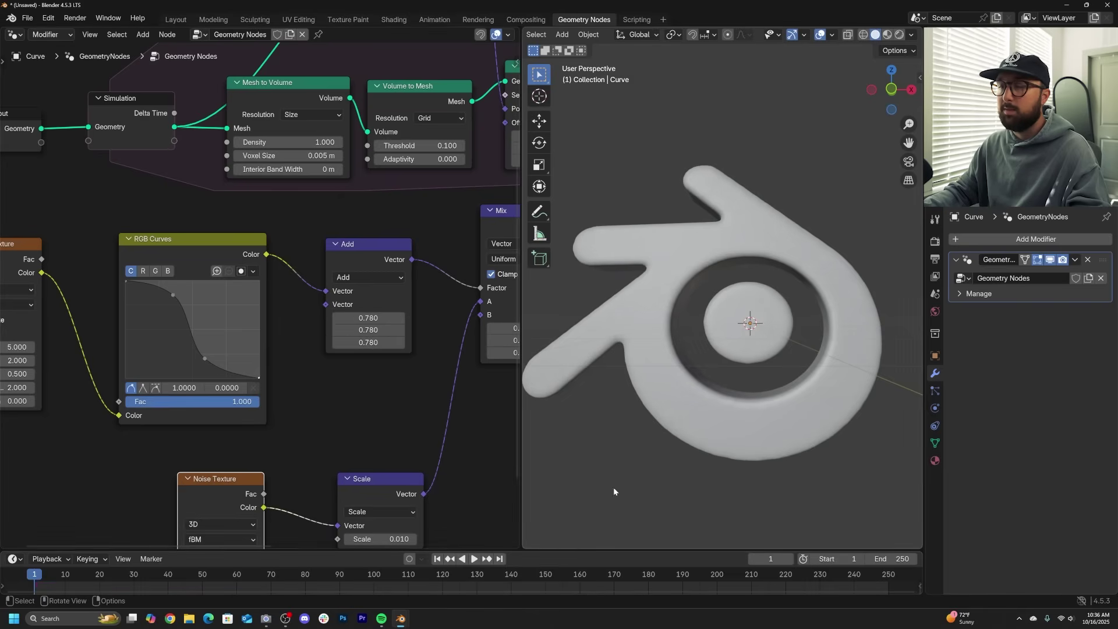
Set all three of the Add node's vector values to 0.520 and play the simulation from frame 1 to check the displacement.
{"action": "key", "text": "space"}
{"action": "left_click", "coordinate": [437, 558]}
{"action": "left_click_drag", "start_coordinate": [368, 317], "coordinate": [368, 317]}
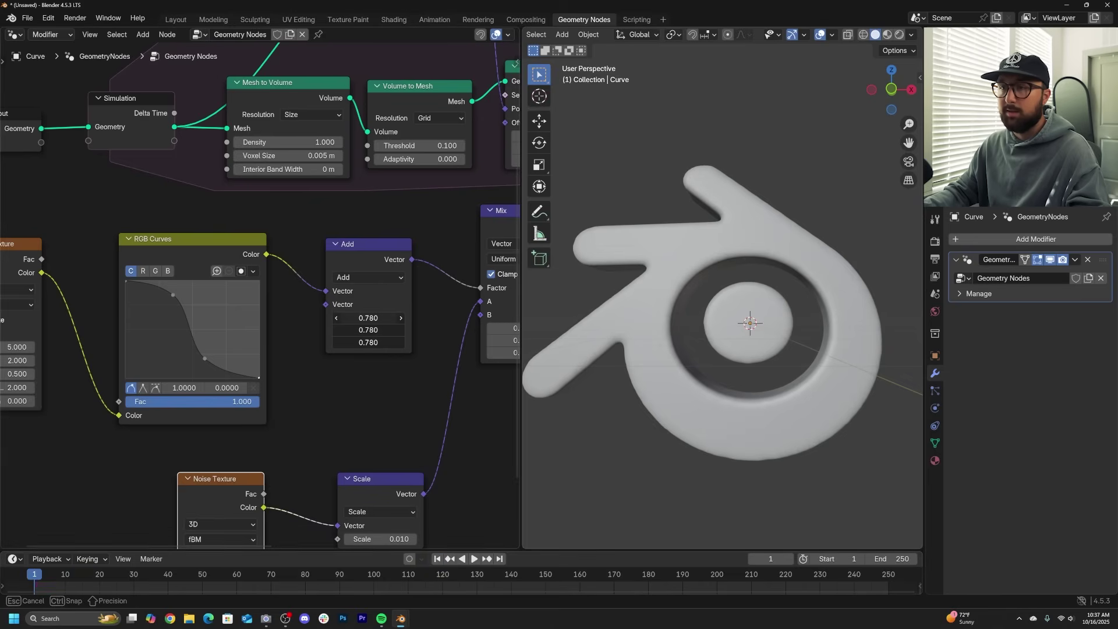
{"action": "left_click_drag", "start_coordinate": [368, 318], "coordinate": [368, 317]}
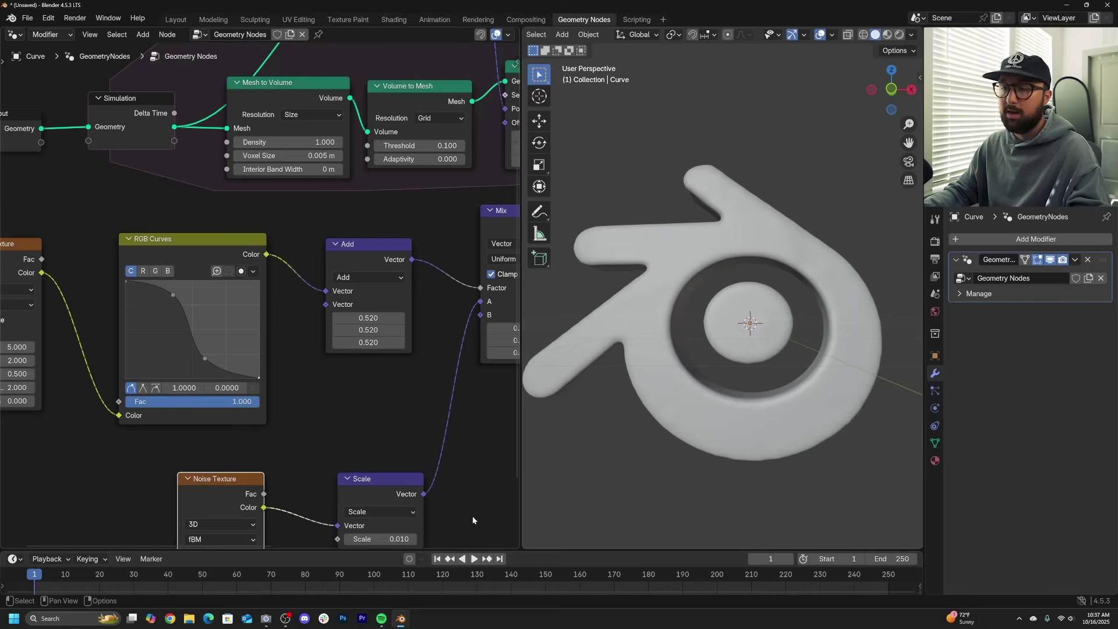
{"action": "key", "text": "space"}
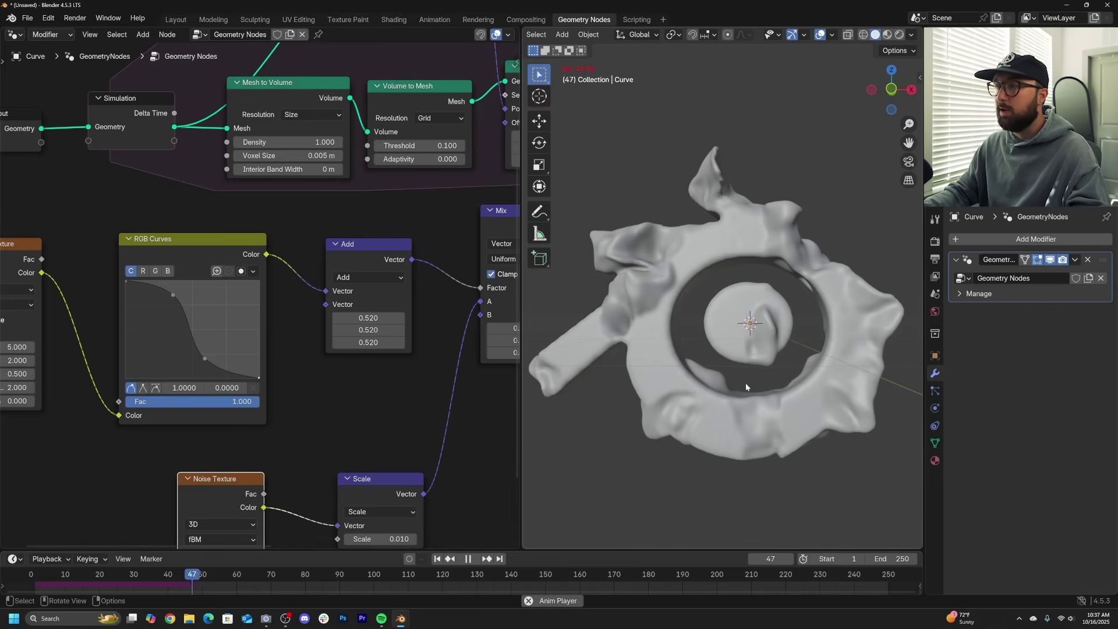
{"action": "key", "text": "space"}
{"action": "middle_click_drag", "start_coordinate": [746, 387], "coordinate": [787, 399]}
Switch the mask's Noise Texture to 4D, play the simulation from frame 1, and rewind it.
{"action": "middle_click_drag", "start_coordinate": [123, 356], "coordinate": [292, 333]}
{"action": "left_click", "coordinate": [437, 559]}
{"action": "left_click", "coordinate": [165, 267]}
{"action": "left_click", "coordinate": [165, 267]}
{"action": "left_click", "coordinate": [161, 339]}
{"action": "key", "text": "space"}
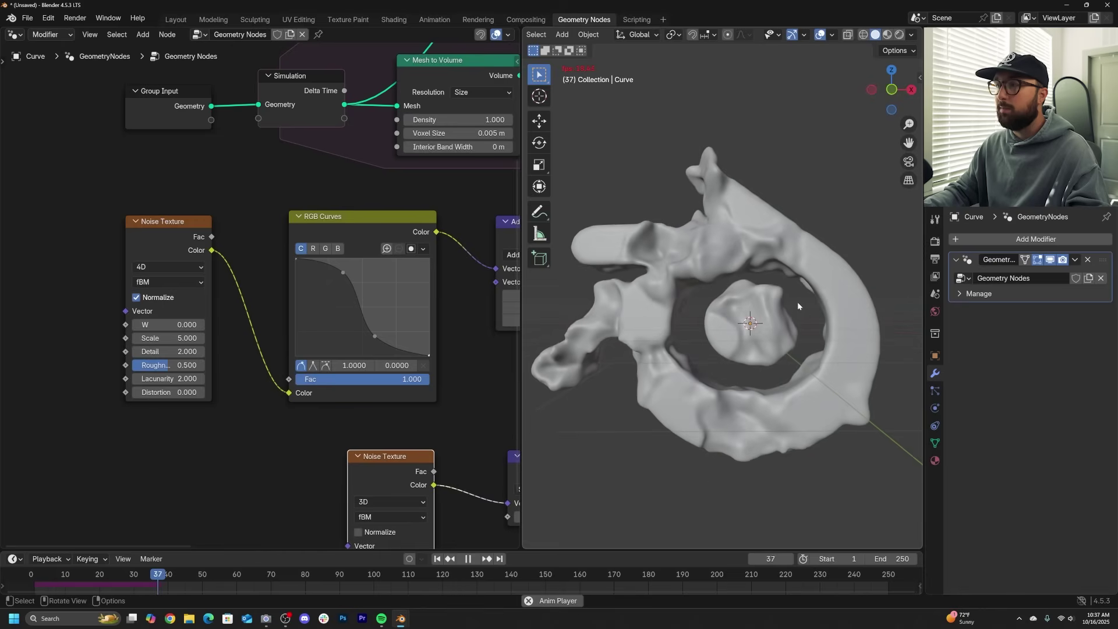
{"action": "key", "text": "space"}
{"action": "left_click", "coordinate": [437, 558]}
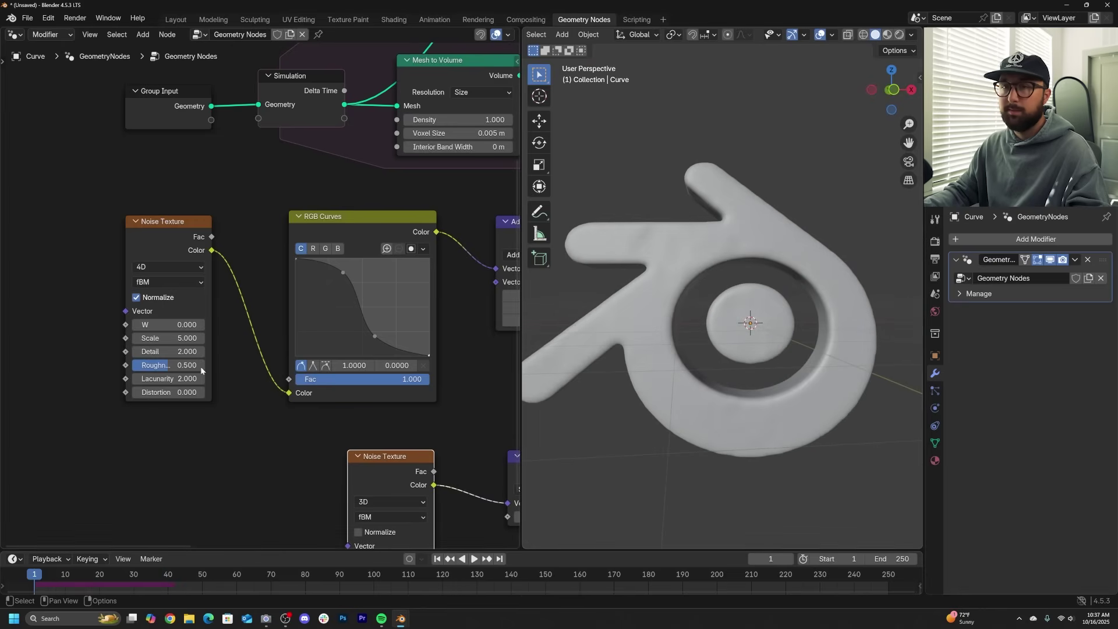
Try a W value of 0.980 on the mask's Noise Texture, playing the simulation and rewinding it.
{"action": "left_click_drag", "start_coordinate": [168, 325], "coordinate": [188, 324]}
{"action": "left_click", "coordinate": [475, 559]}
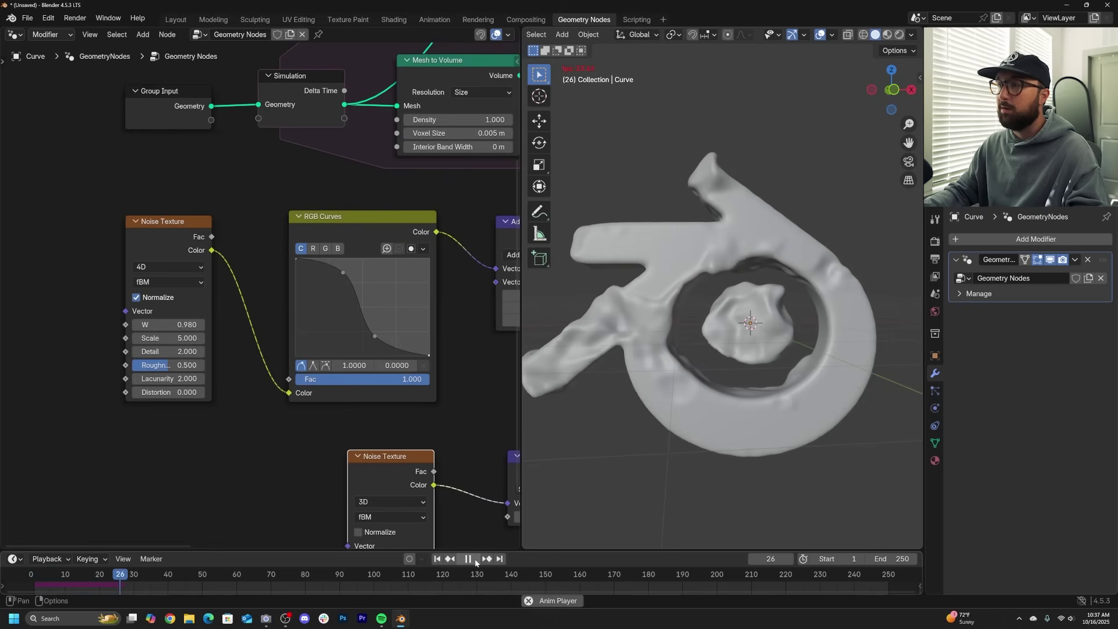
{"action": "left_click", "coordinate": [468, 559]}
{"action": "left_click", "coordinate": [437, 559]}
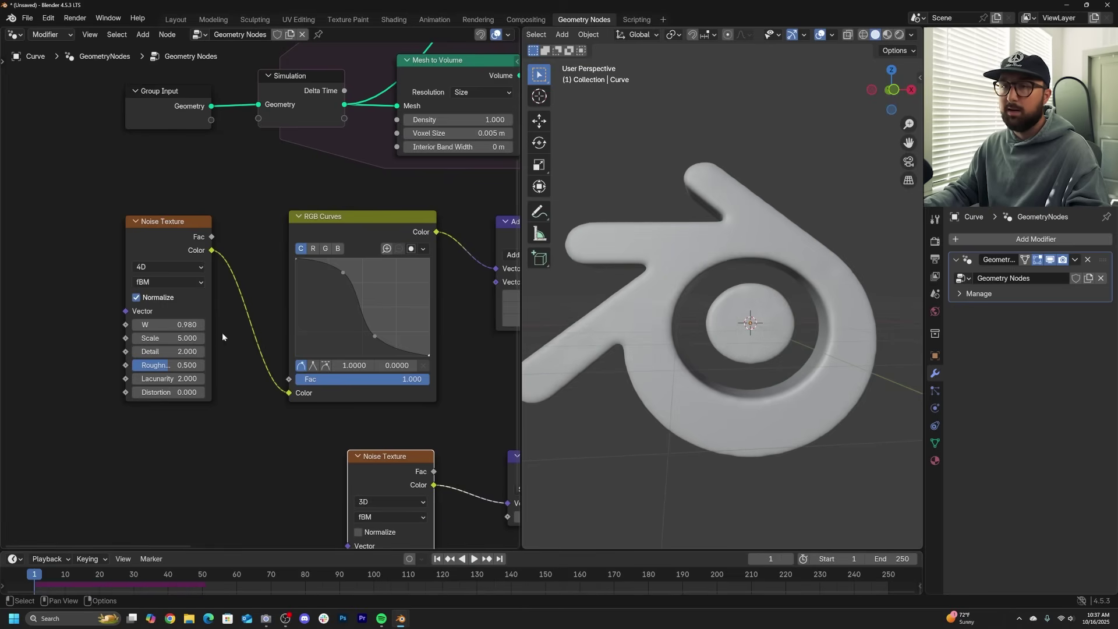
Set the mask Noise Texture's W to 1.600 and play the simulation to inspect the new pattern.
{"action": "left_click_drag", "start_coordinate": [169, 324], "coordinate": [169, 324]}
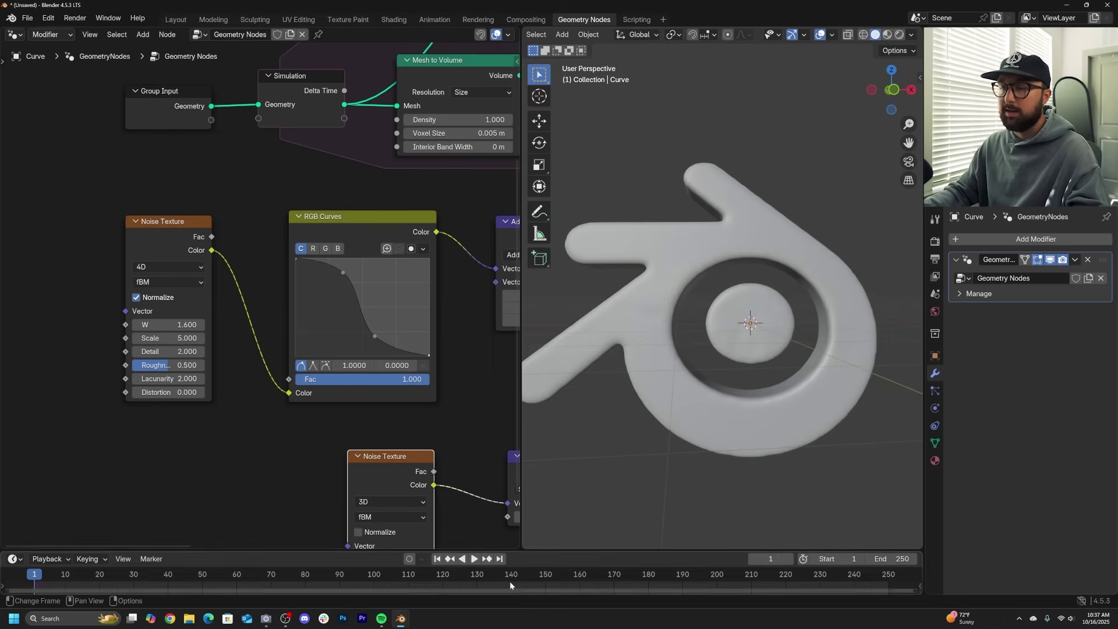
{"action": "left_click", "coordinate": [472, 559]}
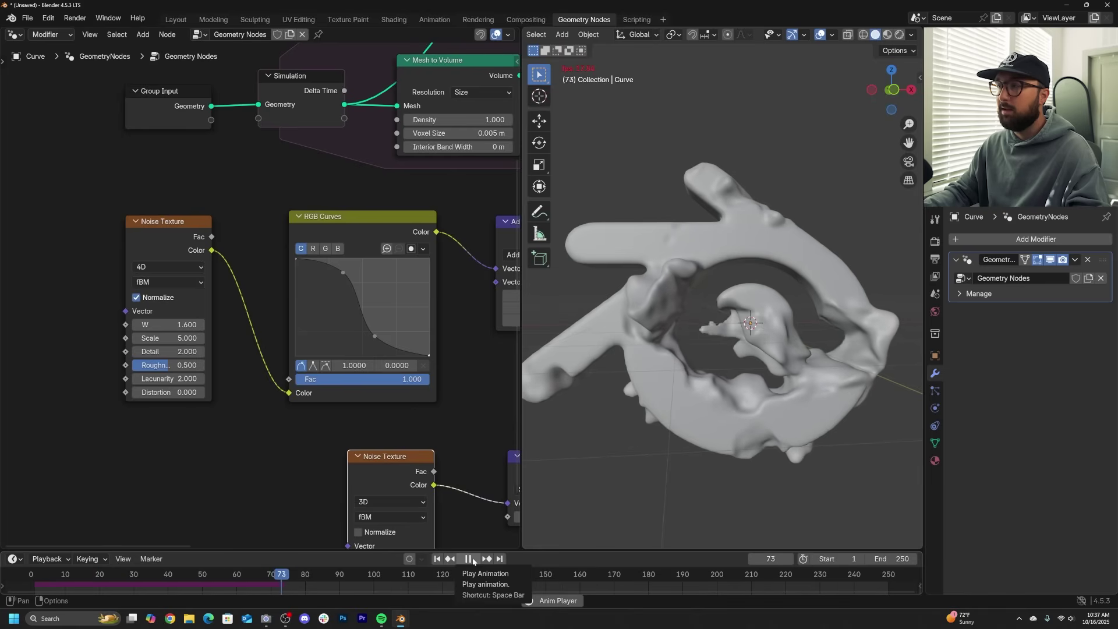
{"action": "left_click", "coordinate": [472, 559]}
{"action": "middle_click_drag", "start_coordinate": [757, 410], "coordinate": [796, 373]}
Set the displacement Noise Texture's scale to 11.100 and, at frame 1, the mask Noise Texture's scale to 5.490.
{"action": "middle_click_drag", "start_coordinate": [370, 455], "coordinate": [345, 352]}
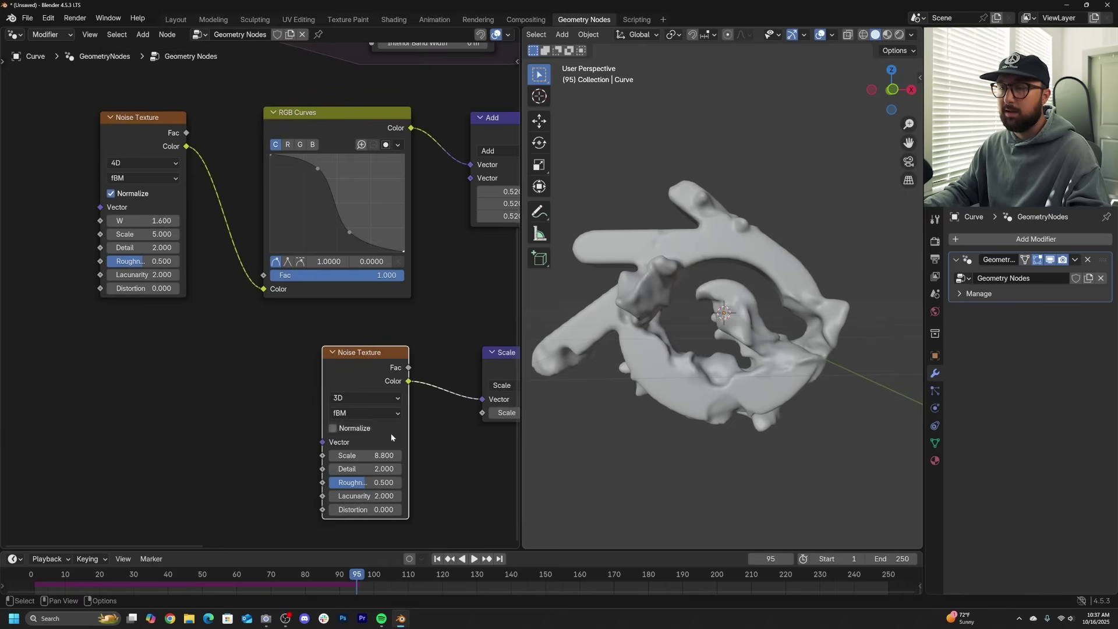
{"action": "left_click_drag", "start_coordinate": [371, 457], "coordinate": [402, 457]}
{"action": "left_click", "coordinate": [441, 559]}
{"action": "left_click_drag", "start_coordinate": [169, 234], "coordinate": [180, 234]}
Play the simulation with the new noise scales and inspect the displaced logo from several angles.
{"action": "key", "text": "space"}
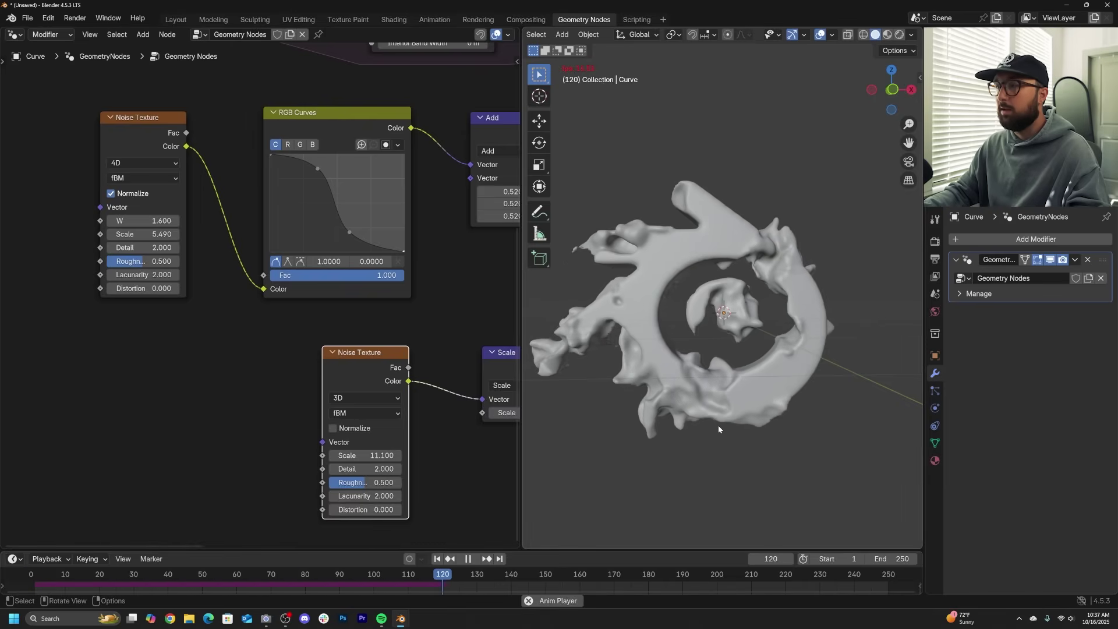
{"action": "key", "text": "space"}
{"action": "middle_click_drag", "start_coordinate": [718, 430], "coordinate": [730, 437]}
{"action": "middle_click_drag", "start_coordinate": [665, 407], "coordinate": [720, 379]}
{"action": "scroll", "coordinate": [723, 399], "scroll_direction": "down", "scroll_amount": 3}
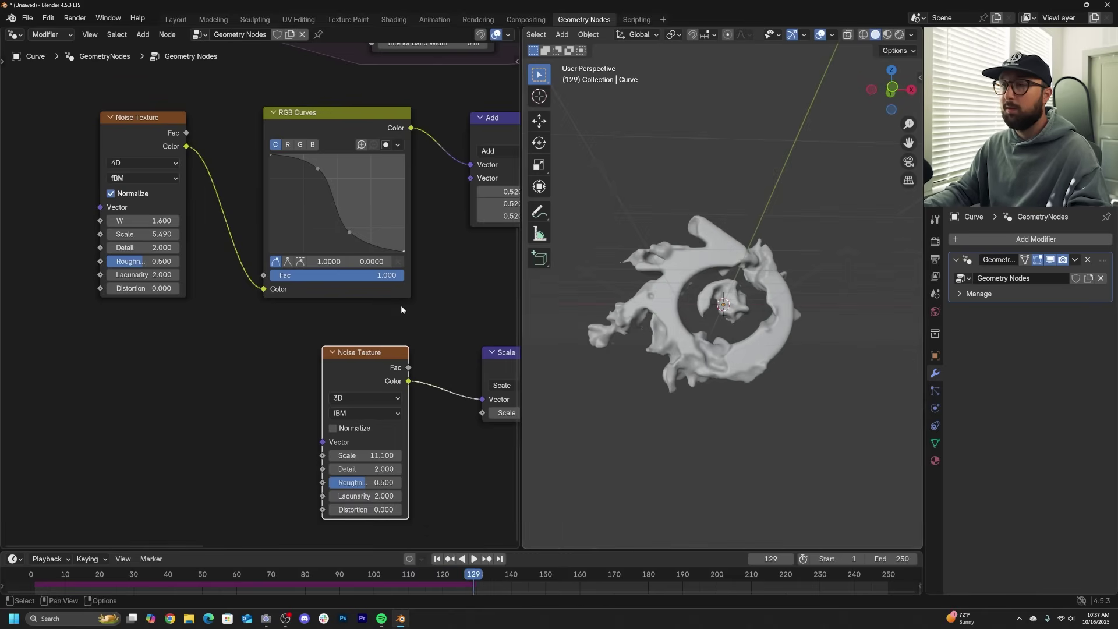
Move the Group Output node farther from Set Shade Smooth to make room for another node.
{"action": "scroll", "coordinate": [401, 306], "scroll_direction": "down", "scroll_amount": 2}
{"action": "mouse_move", "coordinate": [480, 227]}
{"action": "middle_mouse_down"}
{"action": "mouse_move", "coordinate": [311, 285]}
{"action": "mouse_move", "coordinate": [217, 353]}
{"action": "middle_mouse_up"}
{"action": "middle_click_drag", "start_coordinate": [455, 284], "coordinate": [286, 361]}
{"action": "middle_click_drag", "start_coordinate": [429, 329], "coordinate": [350, 372]}
{"action": "left_click_drag", "start_coordinate": [387, 311], "coordinate": [459, 313]}
{"action": "scroll", "coordinate": [728, 349], "scroll_direction": "up", "scroll_amount": 4}
{"action": "middle_click_drag", "start_coordinate": [733, 373], "coordinate": [747, 367]}
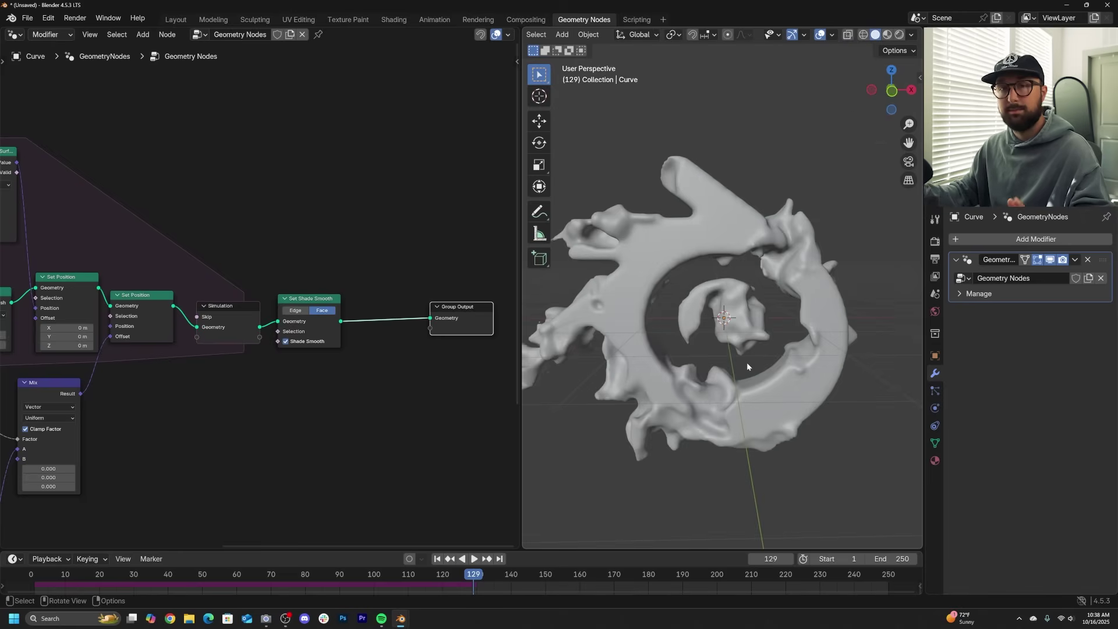
Insert a Set Material node between Set Shade Smooth and Group Output.
{"action": "scroll", "coordinate": [438, 260], "scroll_direction": "up", "scroll_amount": 2}
{"action": "middle_click_drag", "start_coordinate": [438, 259], "coordinate": [293, 267]}
{"action": "key", "text": "shift+a"}
{"action": "type", "text": "set m"}
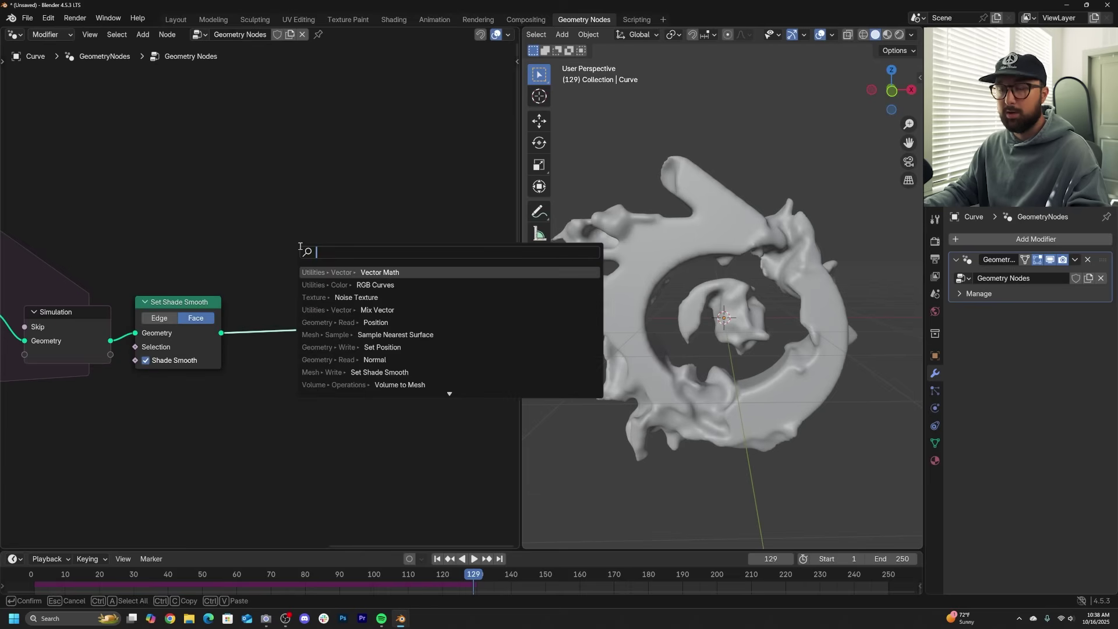
{"action": "left_click", "coordinate": [380, 272]}
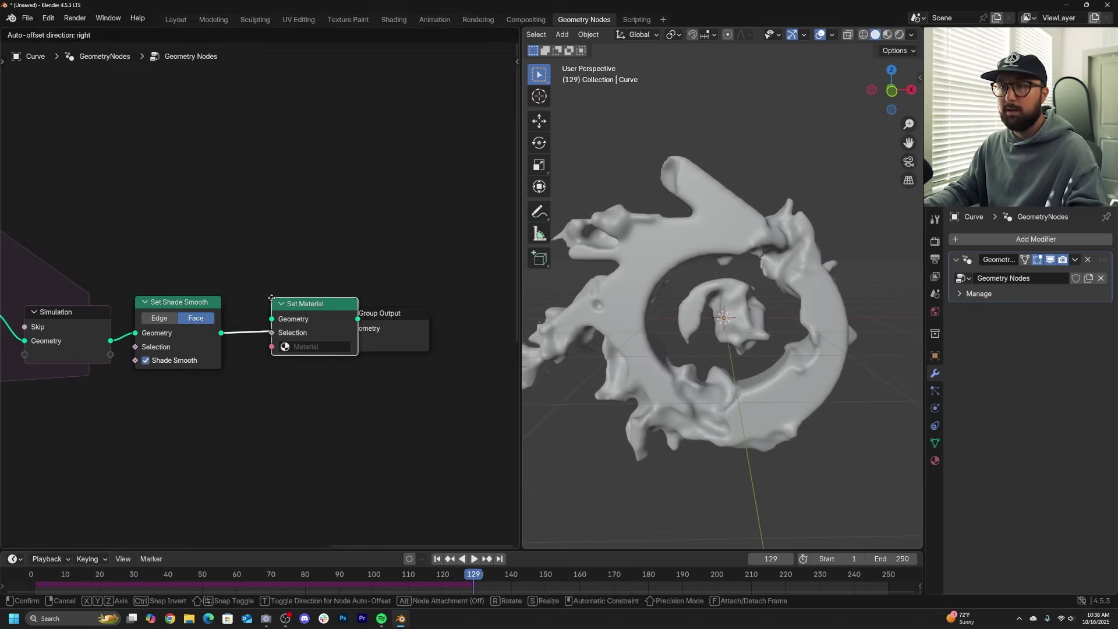
{"action": "left_click", "coordinate": [312, 306]}
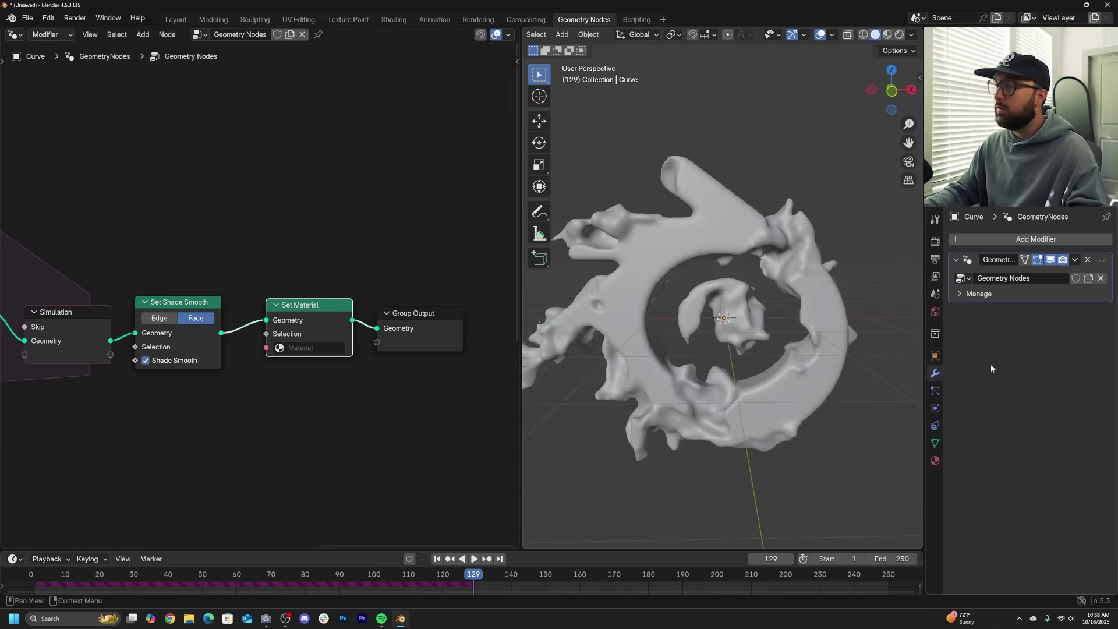
Create a new material named oops for the logo and assign it in the Set Material node.
{"action": "left_click", "coordinate": [934, 461]}
{"action": "left_click", "coordinate": [1016, 293]}
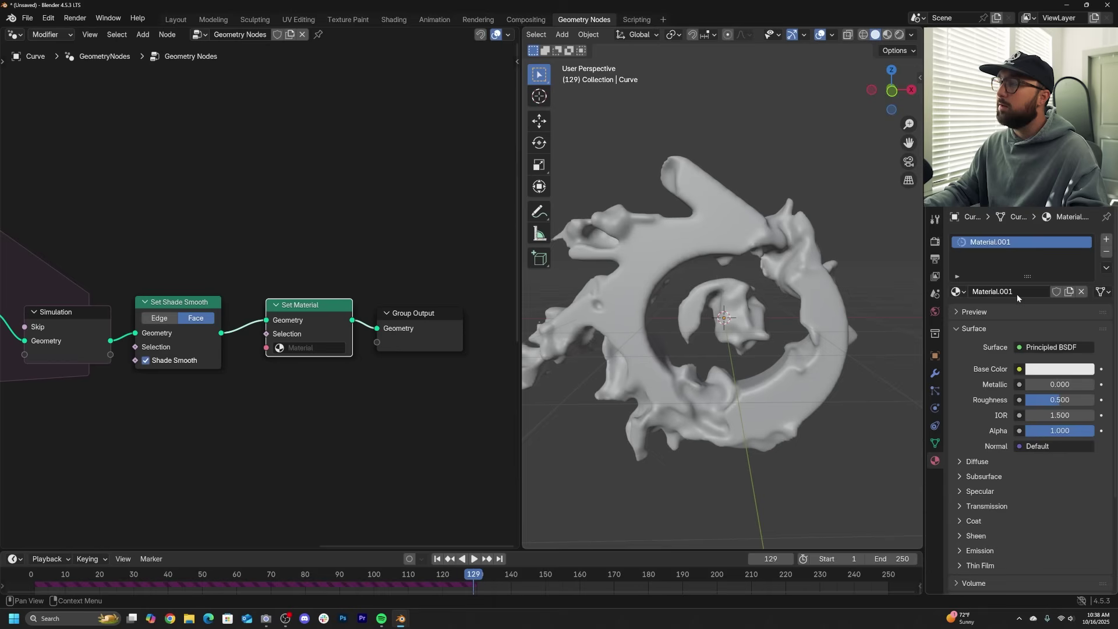
{"action": "left_click", "coordinate": [1013, 289]}
{"action": "type", "text": "oops"}
{"action": "key", "text": "Return"}
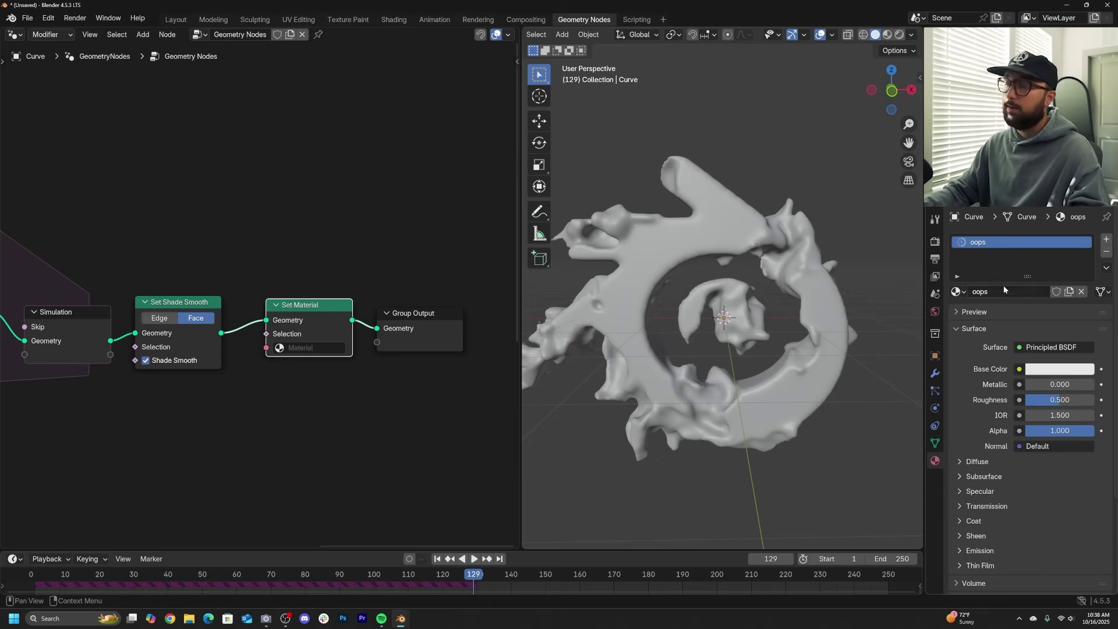
{"action": "left_click", "coordinate": [293, 348]}
{"action": "left_click", "coordinate": [312, 389]}
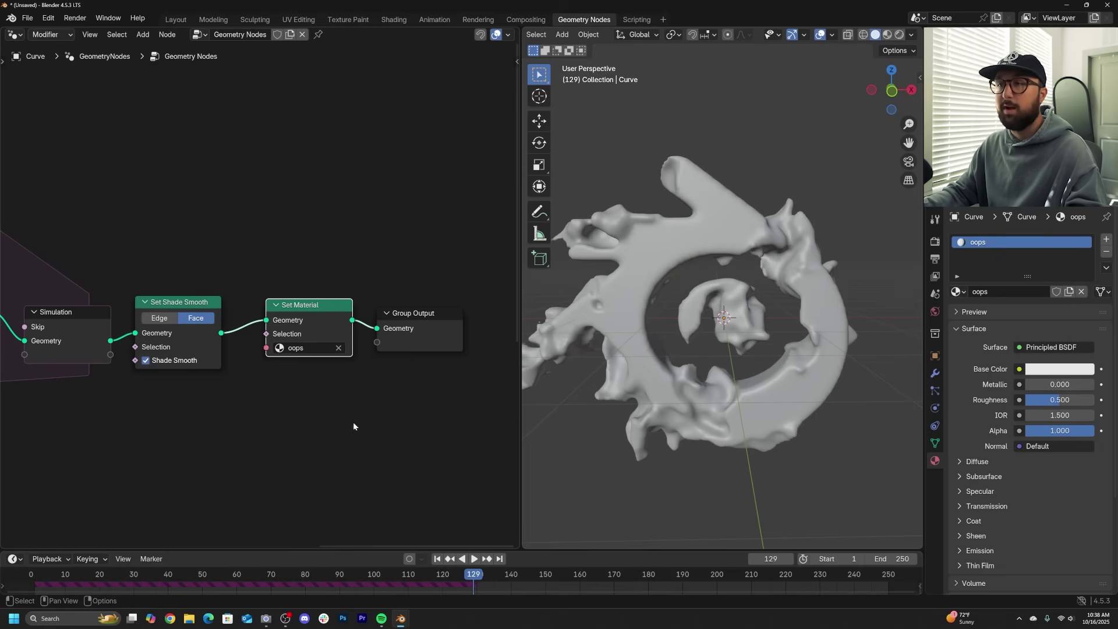
Change the node area of the Geometry Nodes workspace to the Shader Editor to show the oops material.
{"action": "left_click", "coordinate": [402, 21]}
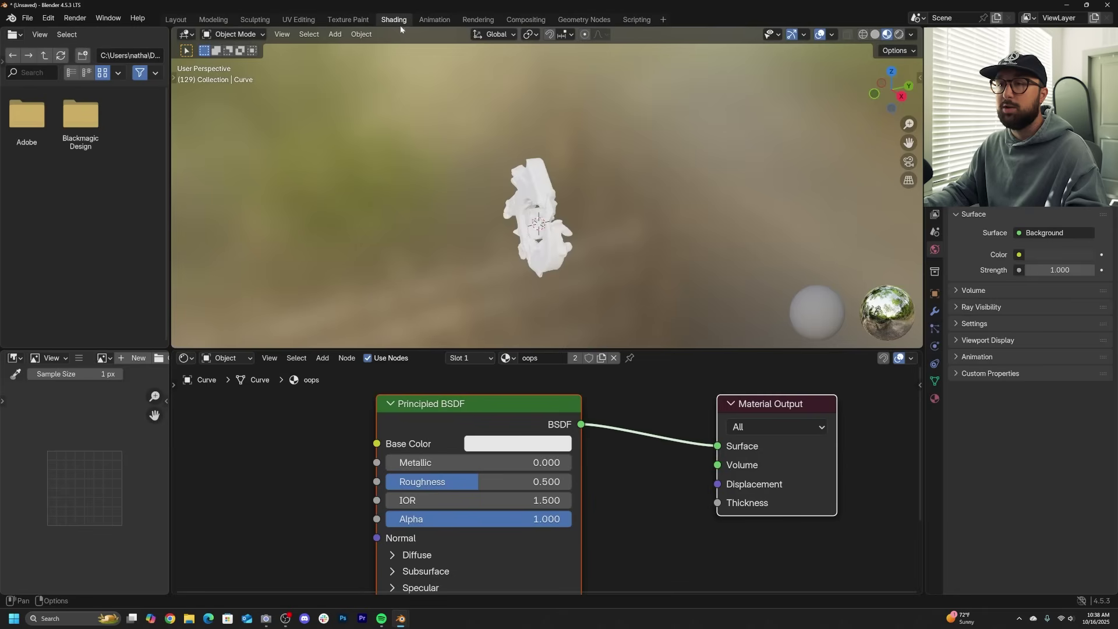
{"action": "left_click", "coordinate": [584, 20]}
{"action": "left_click", "coordinate": [14, 35]}
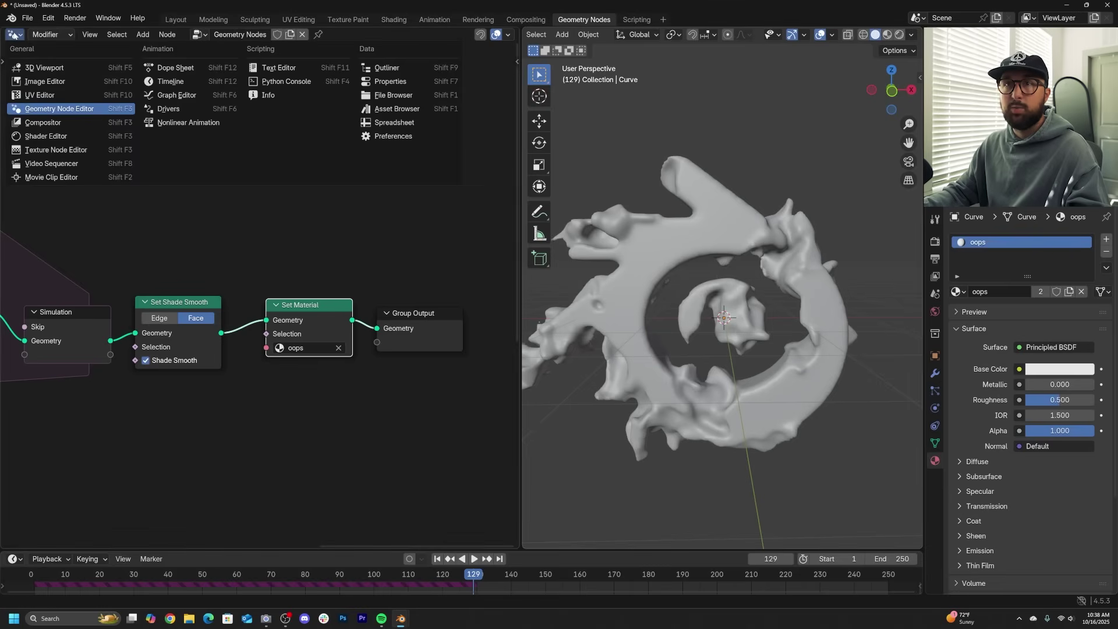
{"action": "left_click", "coordinate": [51, 137]}
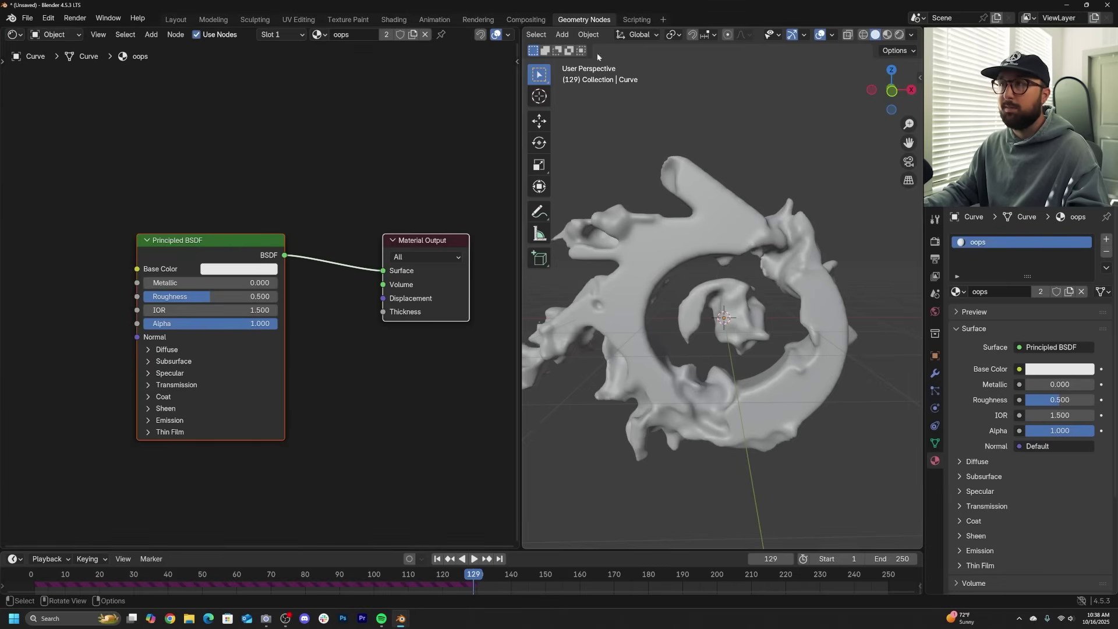
Display the logo in rendered viewport shading with Scene World lighting turned off and the overlays hidden.
{"action": "middle_click_drag", "start_coordinate": [717, 326], "coordinate": [740, 317], "text": "shift"}
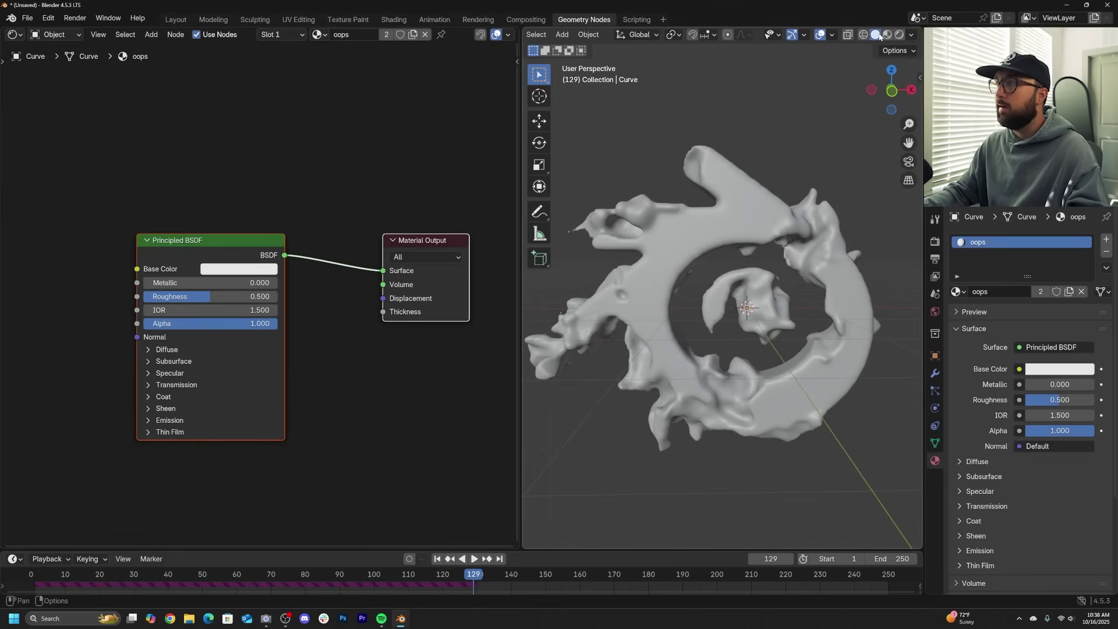
{"action": "left_click", "coordinate": [935, 242]}
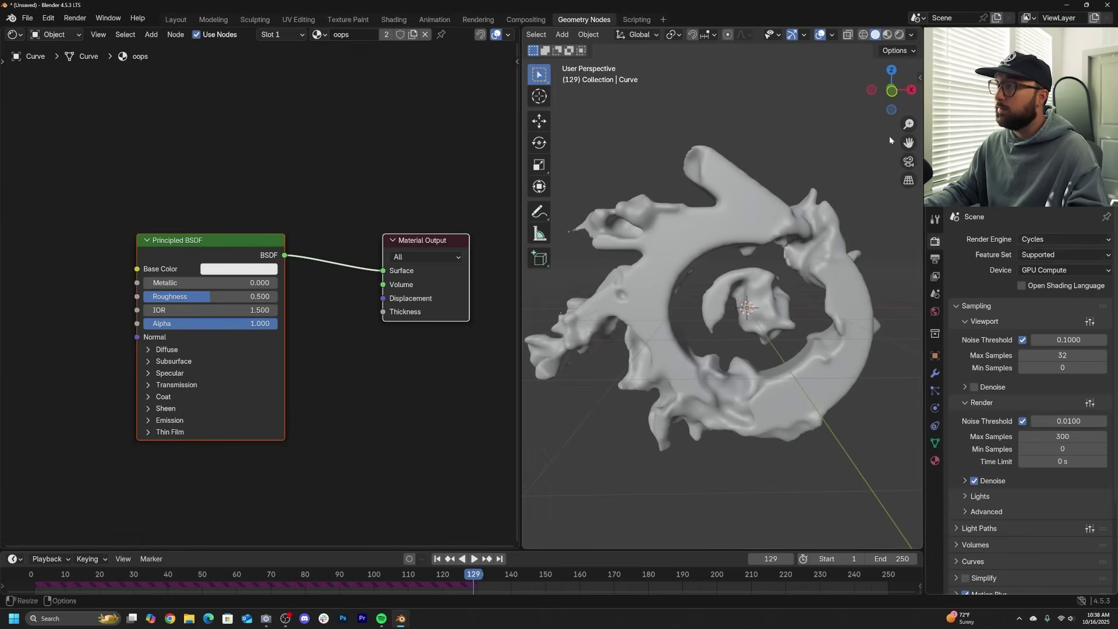
{"action": "left_click", "coordinate": [900, 35]}
{"action": "left_click", "coordinate": [911, 35]}
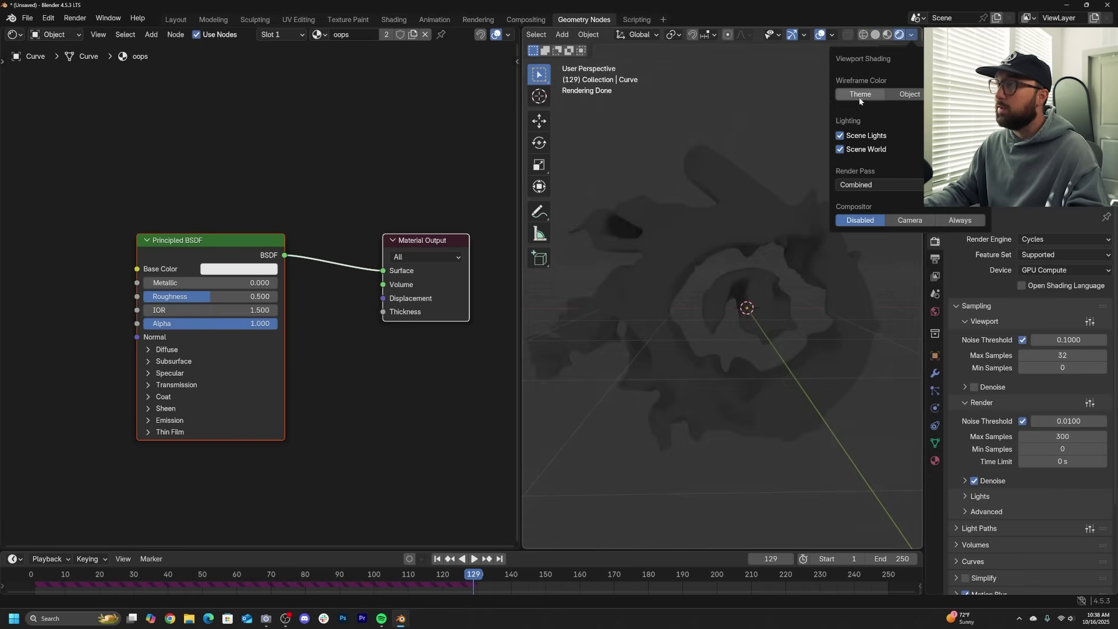
{"action": "left_click", "coordinate": [840, 150]}
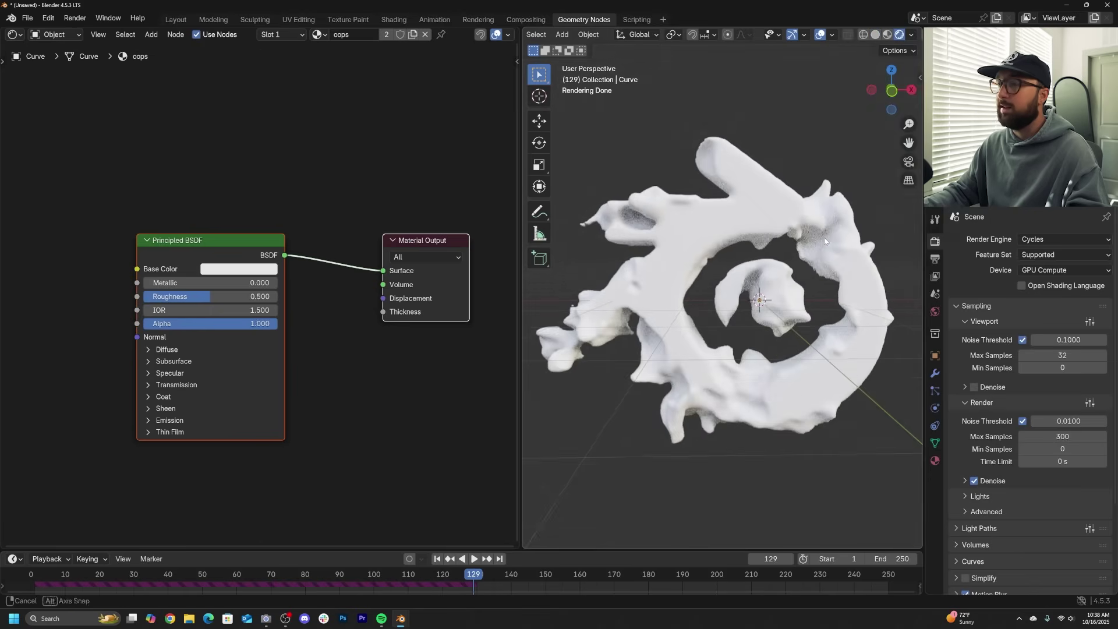
{"action": "key", "text": "shift+alt+z"}
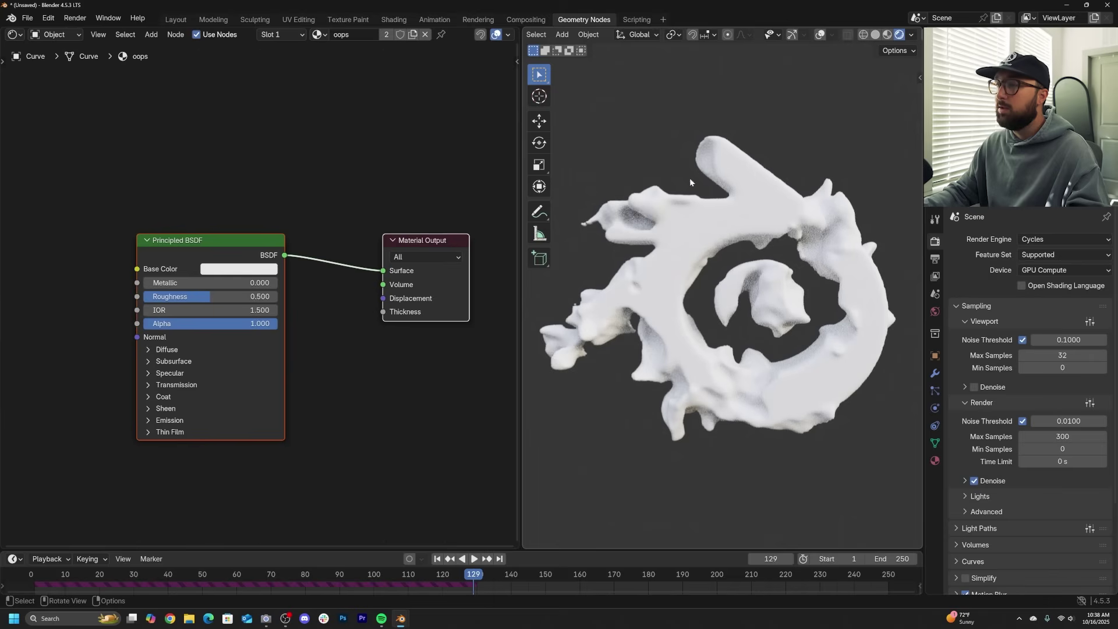
{"action": "middle_click_drag", "start_coordinate": [189, 258], "coordinate": [378, 223]}
{"action": "scroll", "coordinate": [378, 223], "scroll_direction": "up", "scroll_amount": 2}
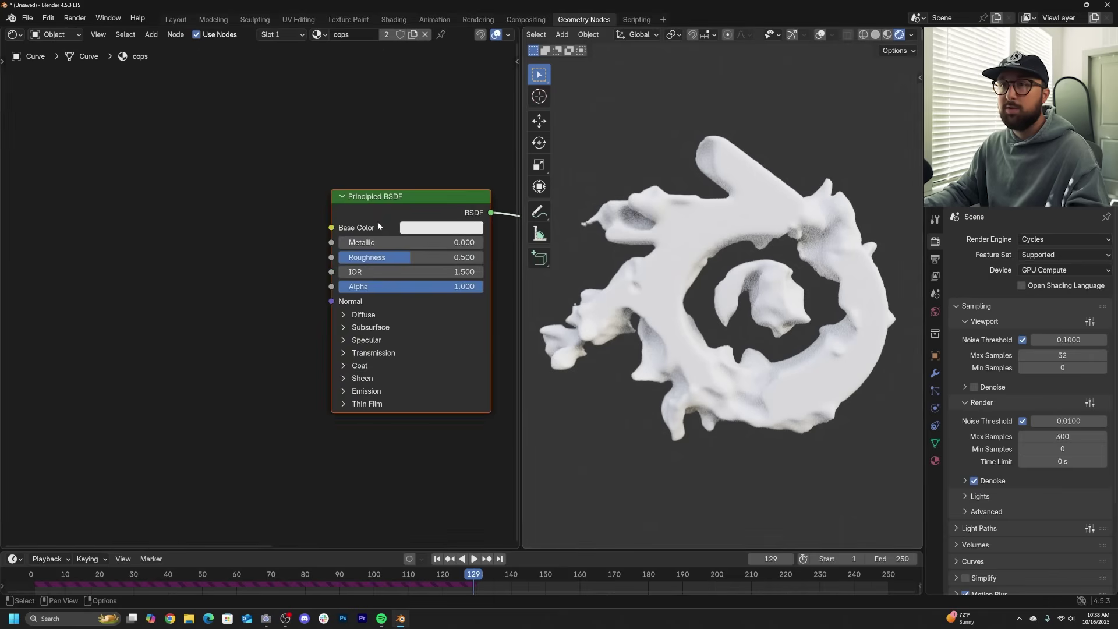
{"action": "key", "text": "shift+a"}
{"action": "left_click", "coordinate": [225, 149]}
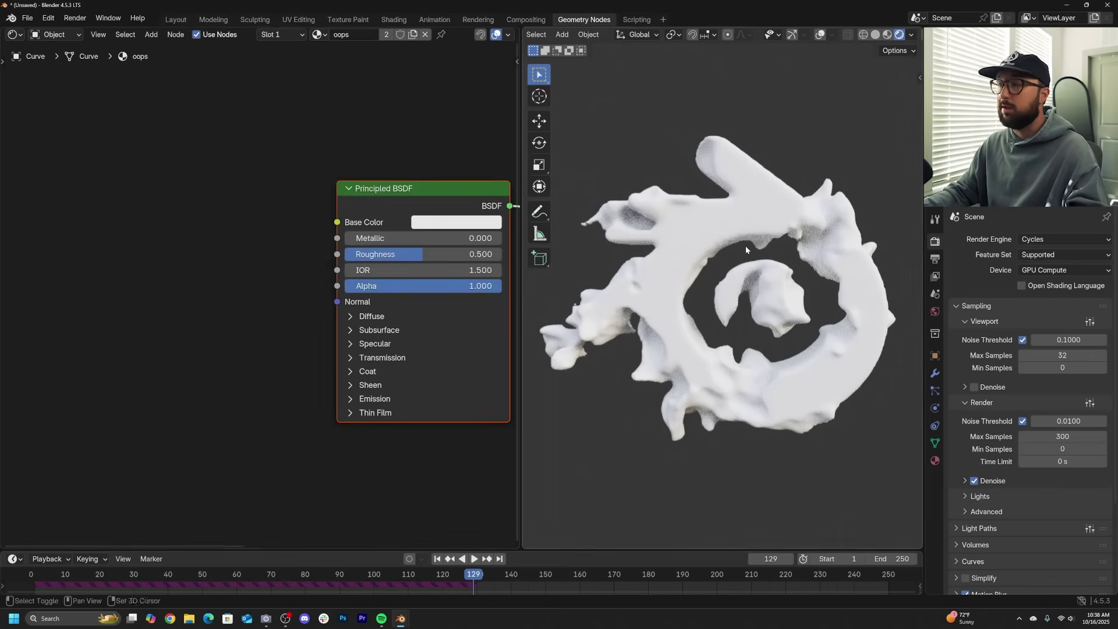
{"action": "middle_click_drag", "start_coordinate": [746, 254], "coordinate": [753, 257]}
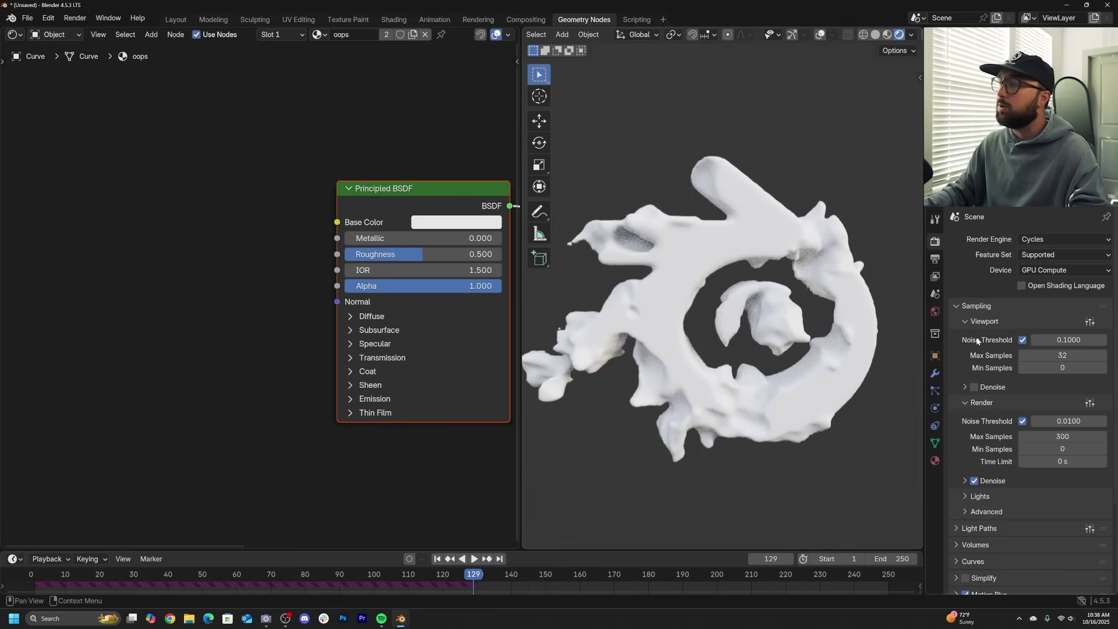
Add a Color Ramp node and connect its Color output to the Principled BSDF's Base Color.
{"action": "key", "text": "shift+a"}
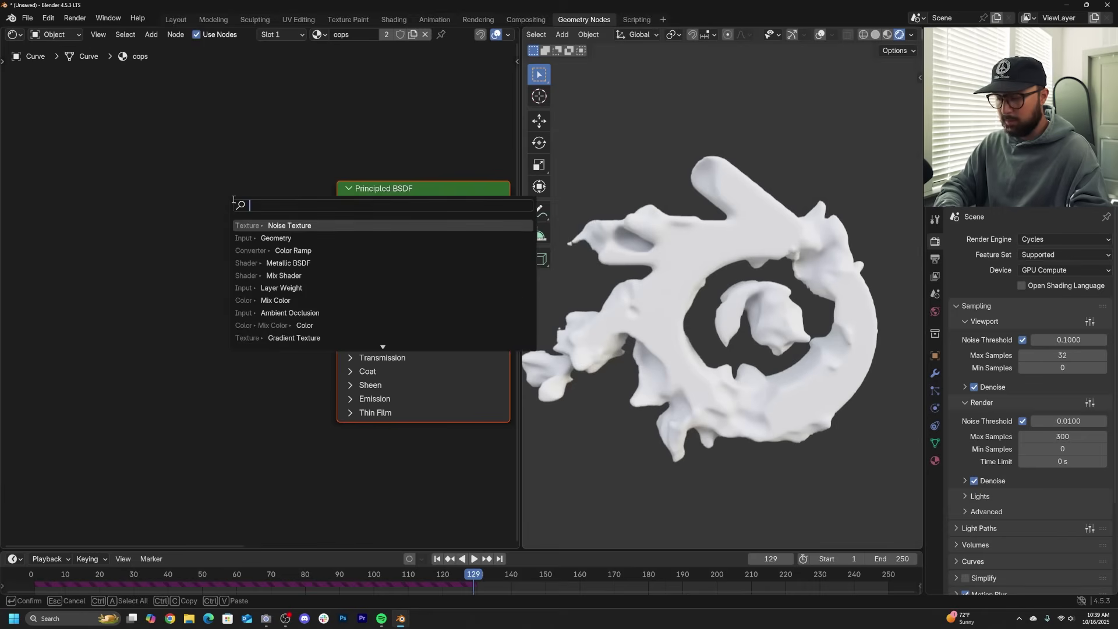
{"action": "type", "text": "col"}
{"action": "left_click", "coordinate": [347, 276]}
{"action": "left_click", "coordinate": [81, 187]}
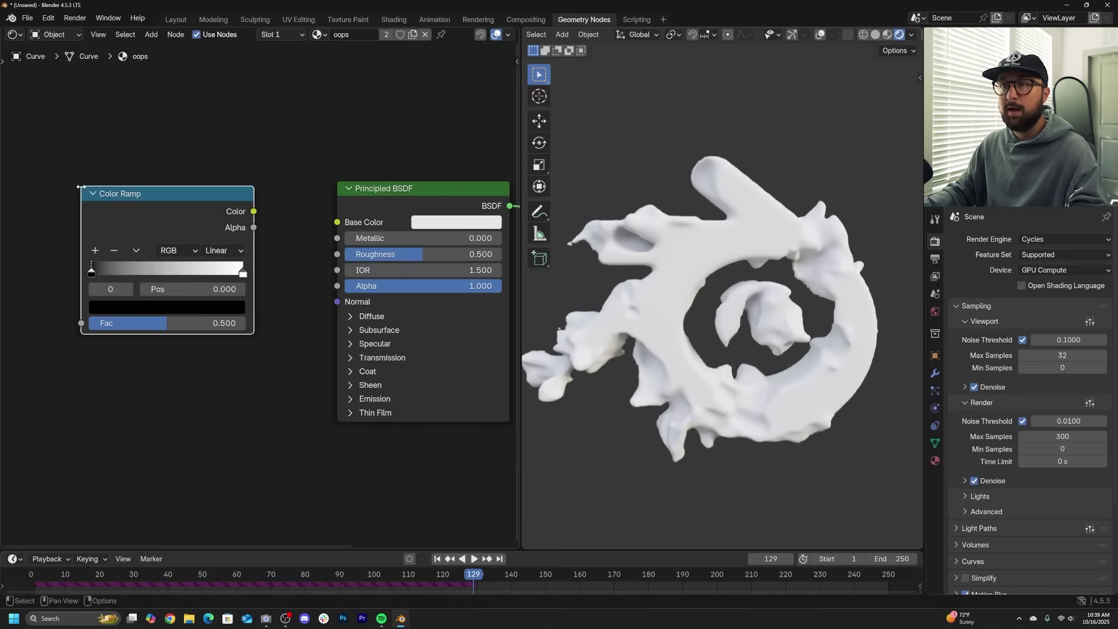
{"action": "left_click_drag", "start_coordinate": [259, 212], "coordinate": [332, 223]}
{"action": "middle_click_drag", "start_coordinate": [167, 229], "coordinate": [297, 235]}
Add an Ambient Occlusion node and connect its Color output to the Color Ramp's Fac input.
{"action": "key", "text": "shift+a"}
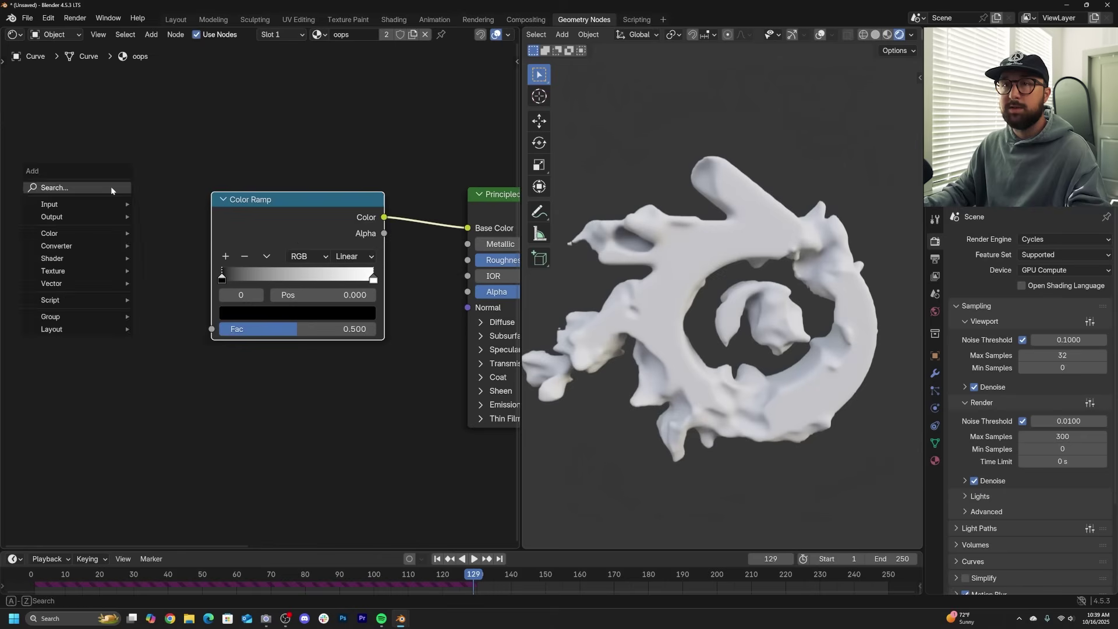
{"action": "left_click", "coordinate": [111, 187]}
{"action": "type", "text": "amb"}
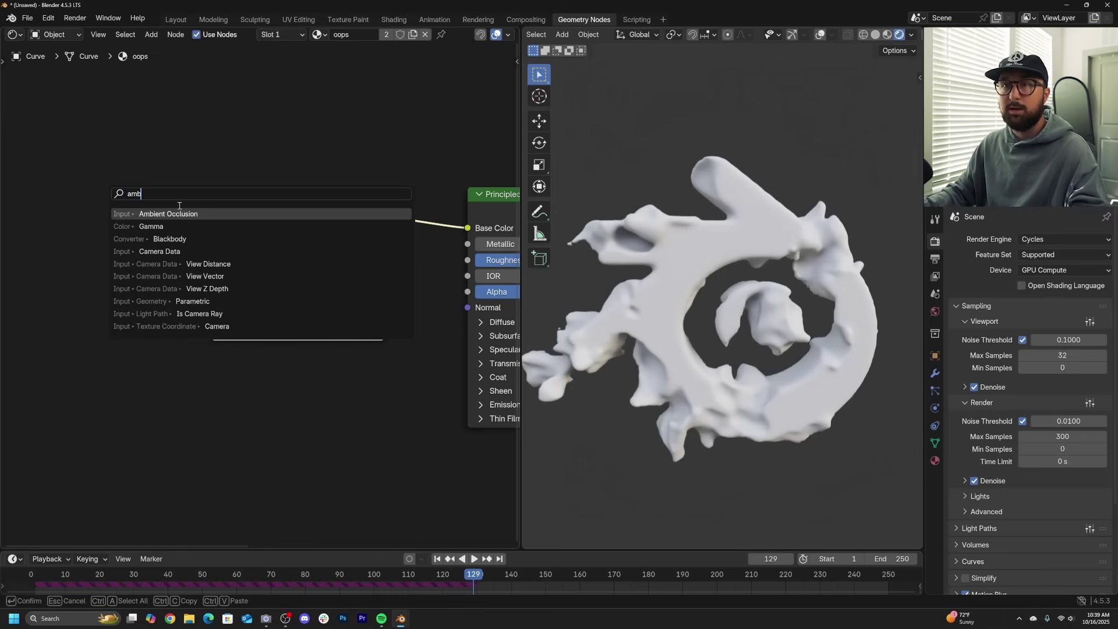
{"action": "key", "text": "Return"}
{"action": "left_click", "coordinate": [71, 249]}
{"action": "left_click_drag", "start_coordinate": [172, 272], "coordinate": [212, 331]}
Move the Color Ramp's black stop to position 0.734 and inspect the darkened crevices on the logo.
{"action": "left_click_drag", "start_coordinate": [224, 284], "coordinate": [367, 285]}
{"action": "middle_click_drag", "start_coordinate": [641, 323], "coordinate": [691, 329]}
{"action": "scroll", "coordinate": [815, 303], "scroll_direction": "up", "scroll_amount": 4}
{"action": "mouse_move", "coordinate": [860, 288]}
{"action": "middle_mouse_down"}
{"action": "mouse_move", "coordinate": [766, 290]}
{"action": "mouse_move", "coordinate": [780, 274]}
{"action": "mouse_move", "coordinate": [751, 343]}
{"action": "mouse_move", "coordinate": [783, 345]}
{"action": "middle_mouse_up"}
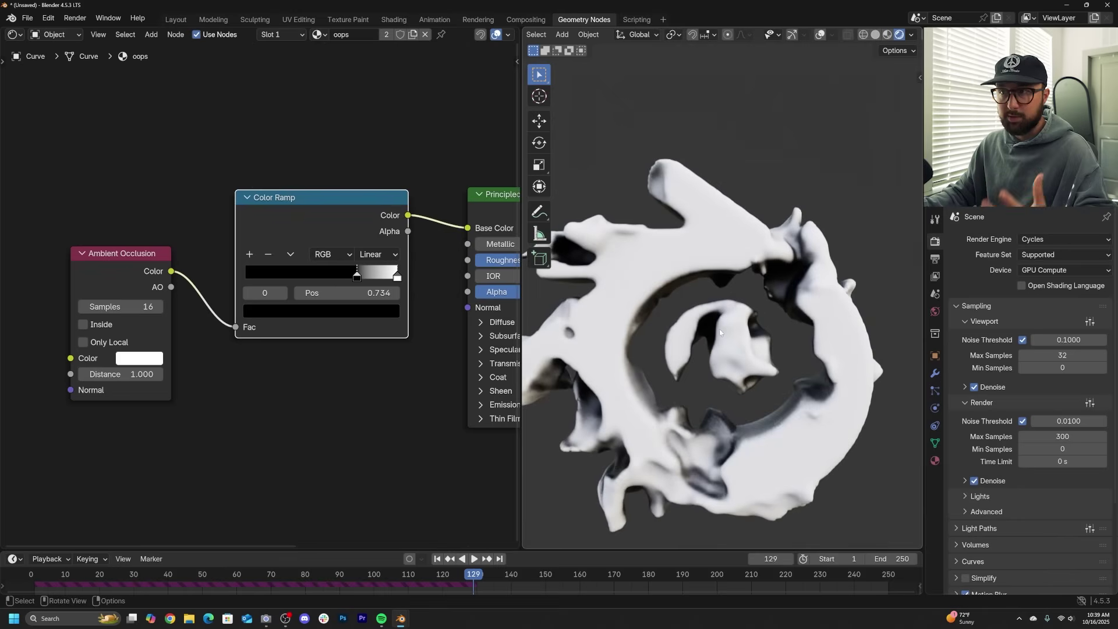
Tighten the ambient occlusion Color Ramp by placing the black stop at 0.672 and the white stop at 0.806.
{"action": "mouse_move", "coordinate": [357, 278]}
{"action": "left_mouse_down"}
{"action": "mouse_move", "coordinate": [328, 279]}
{"action": "mouse_move", "coordinate": [368, 280]}
{"action": "mouse_move", "coordinate": [349, 279]}
{"action": "left_mouse_up"}
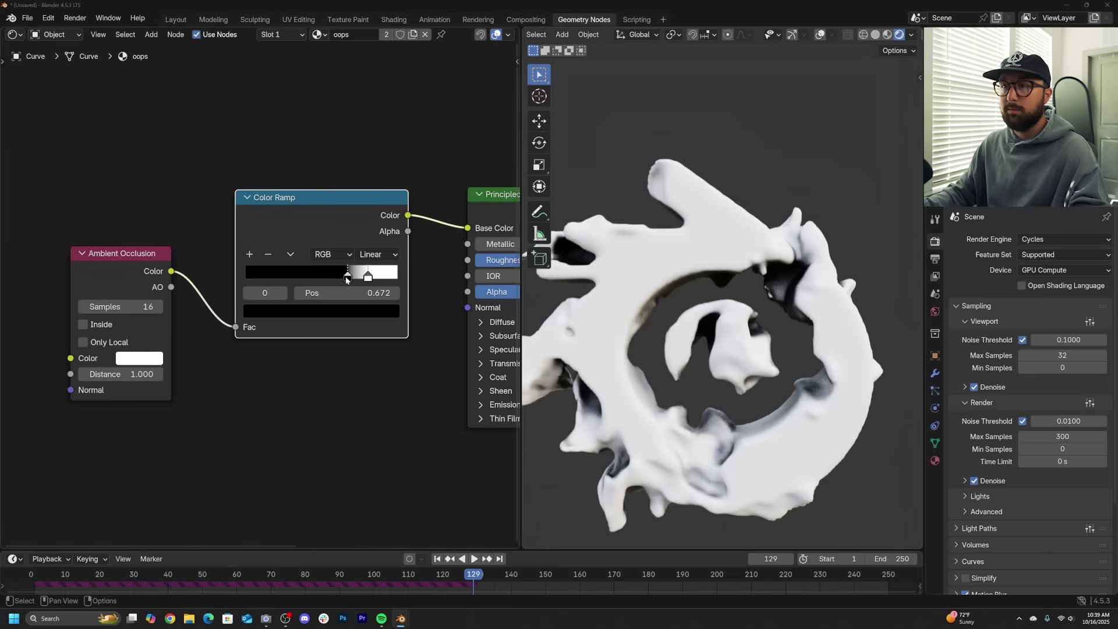
Set the Principled BSDF's Subsurface Weight to 1.000, all three Radius values to 1.000 and the Scale to 2.05 m.
{"action": "middle_click_drag", "start_coordinate": [384, 316], "coordinate": [214, 315]}
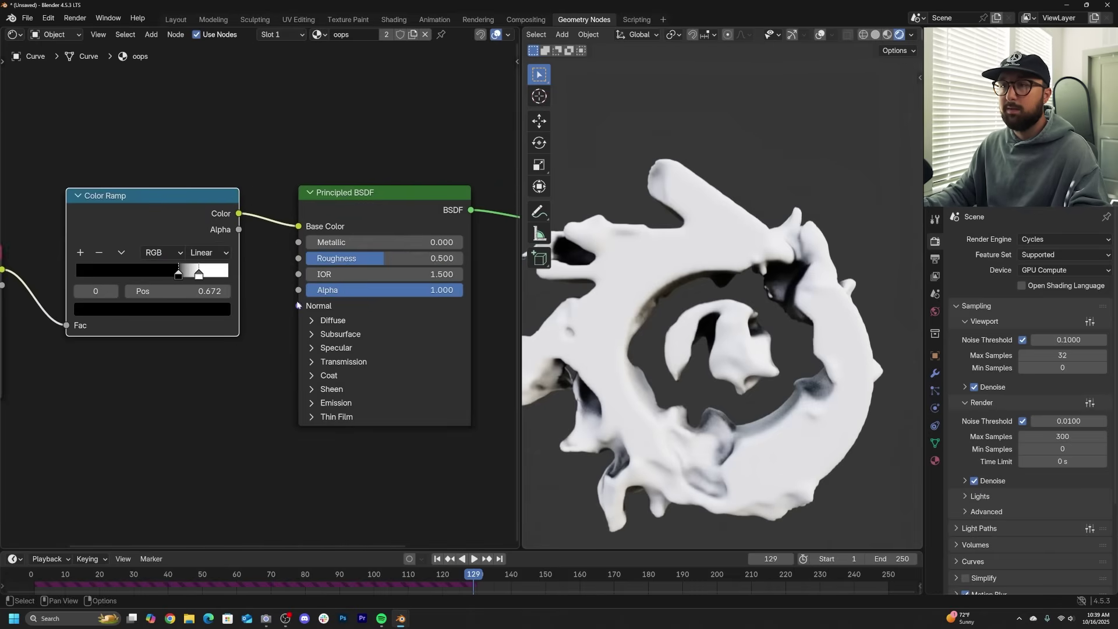
{"action": "left_click", "coordinate": [341, 334]}
{"action": "left_click_drag", "start_coordinate": [332, 371], "coordinate": [493, 370]}
{"action": "left_click_drag", "start_coordinate": [412, 400], "coordinate": [416, 429]}
{"action": "key", "text": "Return"}
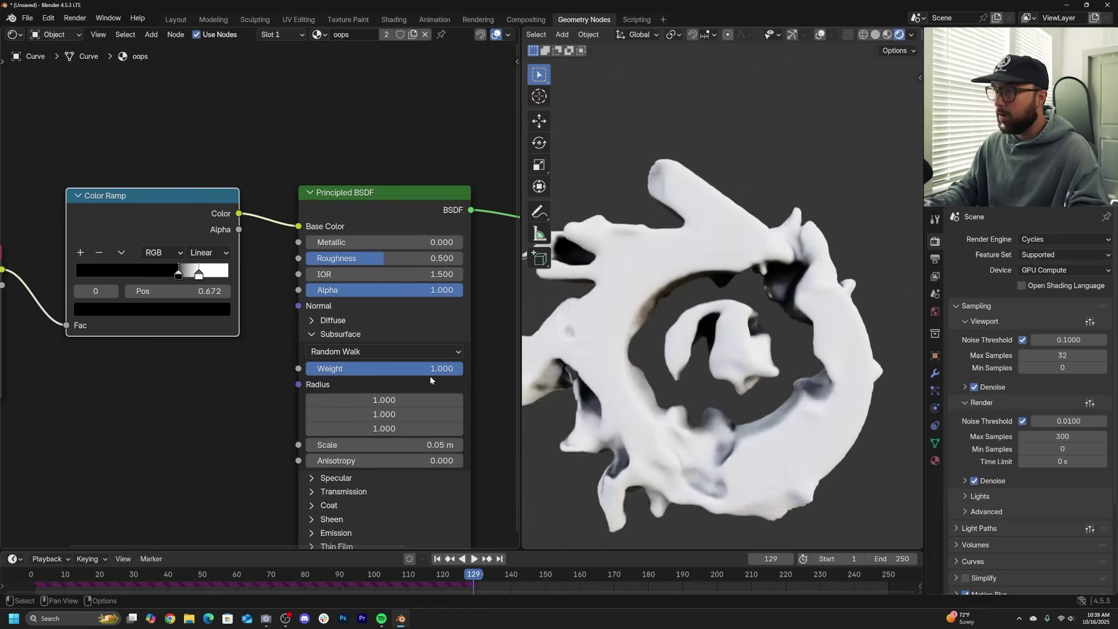
{"action": "left_click_drag", "start_coordinate": [378, 445], "coordinate": [463, 445]}
{"action": "left_click_drag", "start_coordinate": [379, 444], "coordinate": [430, 445]}
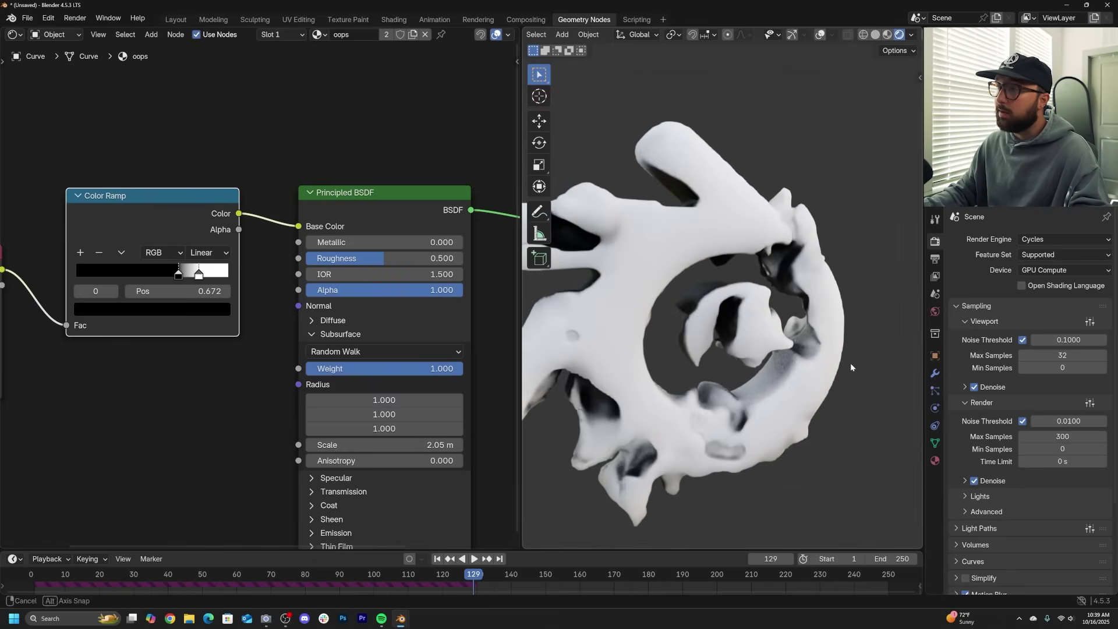
{"action": "middle_click_drag", "start_coordinate": [850, 362], "coordinate": [801, 367]}
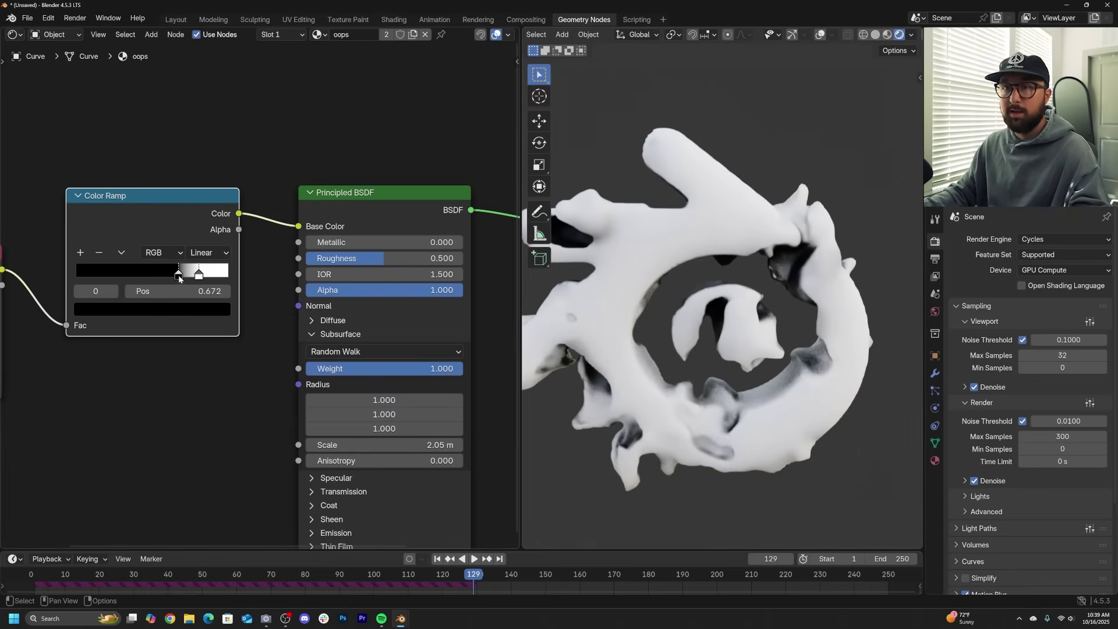
Colour the ambient occlusion ramp's black stop pink (#FFA8CAFF) and its white stop light blue.
{"action": "left_click", "coordinate": [181, 309]}
{"action": "left_click_drag", "start_coordinate": [202, 157], "coordinate": [201, 70]}
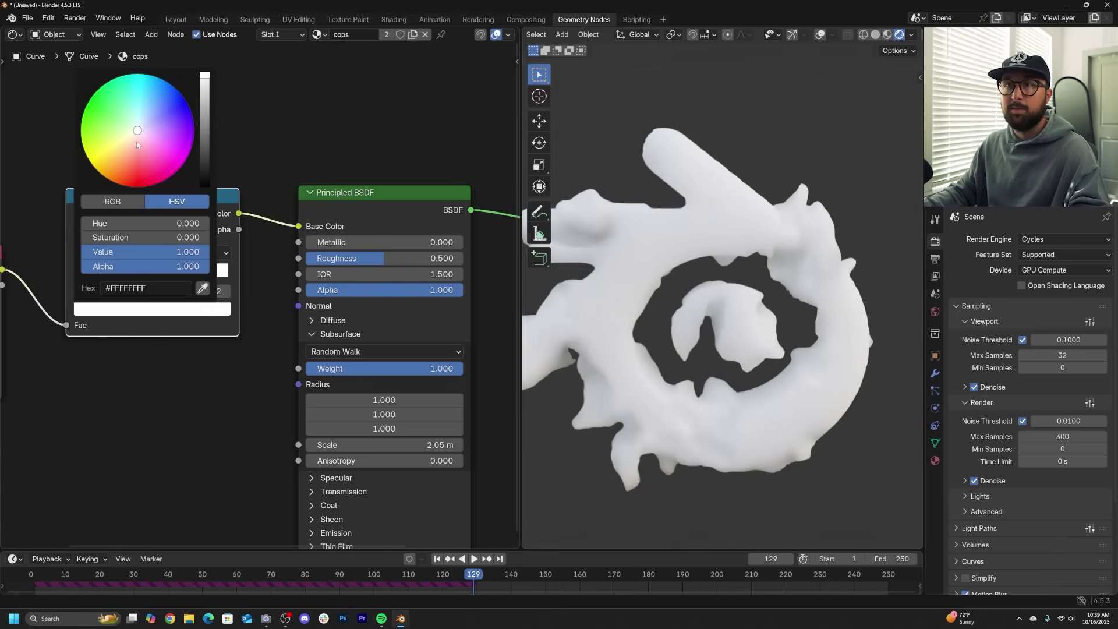
{"action": "left_click_drag", "start_coordinate": [138, 141], "coordinate": [145, 147]}
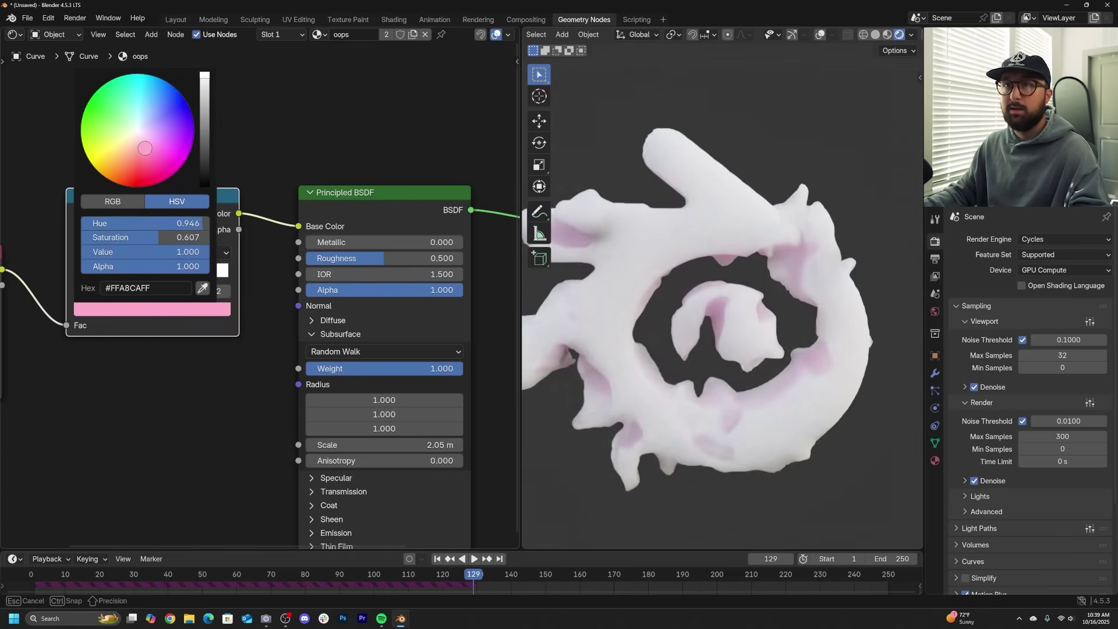
{"action": "left_click", "coordinate": [199, 274]}
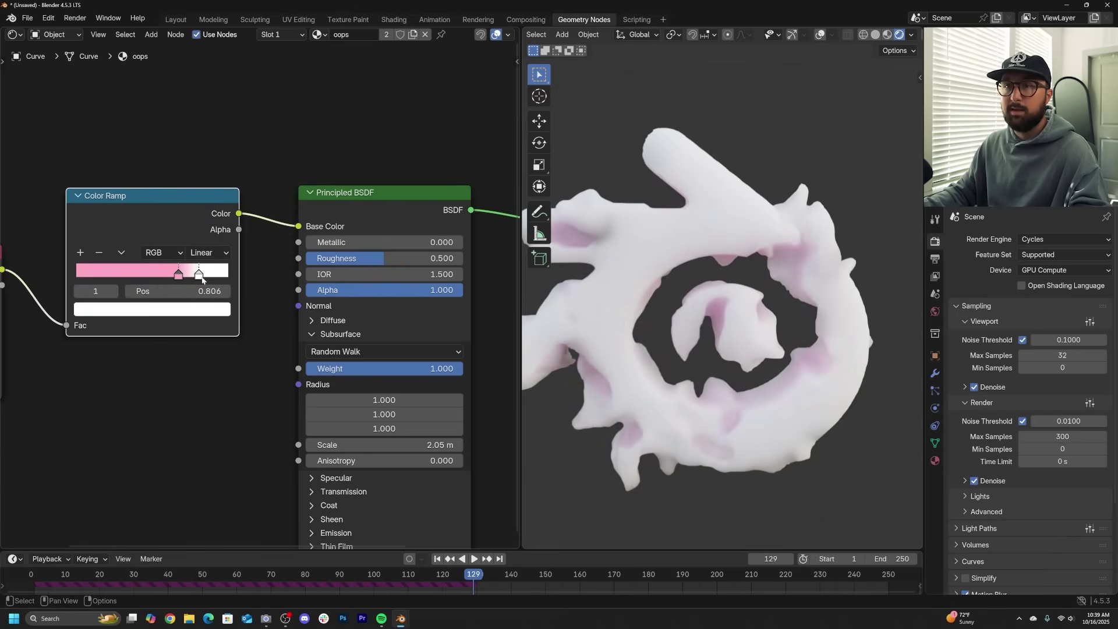
{"action": "left_click", "coordinate": [203, 316]}
{"action": "left_click_drag", "start_coordinate": [135, 130], "coordinate": [142, 116]}
Set the Principled BSDF's Subsurface Scale to 1 m.
{"action": "mouse_move", "coordinate": [433, 444]}
{"action": "left_mouse_down"}
{"action": "mouse_move", "coordinate": [347, 444]}
{"action": "mouse_move", "coordinate": [433, 444]}
{"action": "left_mouse_up"}
{"action": "left_click", "coordinate": [433, 447]}
{"action": "type", "text": "1"}
{"action": "key", "text": "Return"}
{"action": "mouse_move", "coordinate": [675, 291]}
{"action": "middle_mouse_down"}
{"action": "mouse_move", "coordinate": [654, 295]}
{"action": "mouse_move", "coordinate": [673, 292]}
{"action": "middle_mouse_up"}
Insert a Mix Color node on the link between the Color Ramp and the Principled BSDF's Base Color.
{"action": "scroll", "coordinate": [236, 265], "scroll_direction": "down", "scroll_amount": 2}
{"action": "middle_click_drag", "start_coordinate": [102, 294], "coordinate": [265, 297]}
{"action": "left_click_drag", "start_coordinate": [227, 265], "coordinate": [139, 263]}
{"action": "left_click_drag", "start_coordinate": [349, 225], "coordinate": [253, 241]}
{"action": "key", "text": "shift+a"}
{"action": "left_click", "coordinate": [387, 177]}
{"action": "type", "text": "mix"}
{"action": "left_click", "coordinate": [458, 228]}
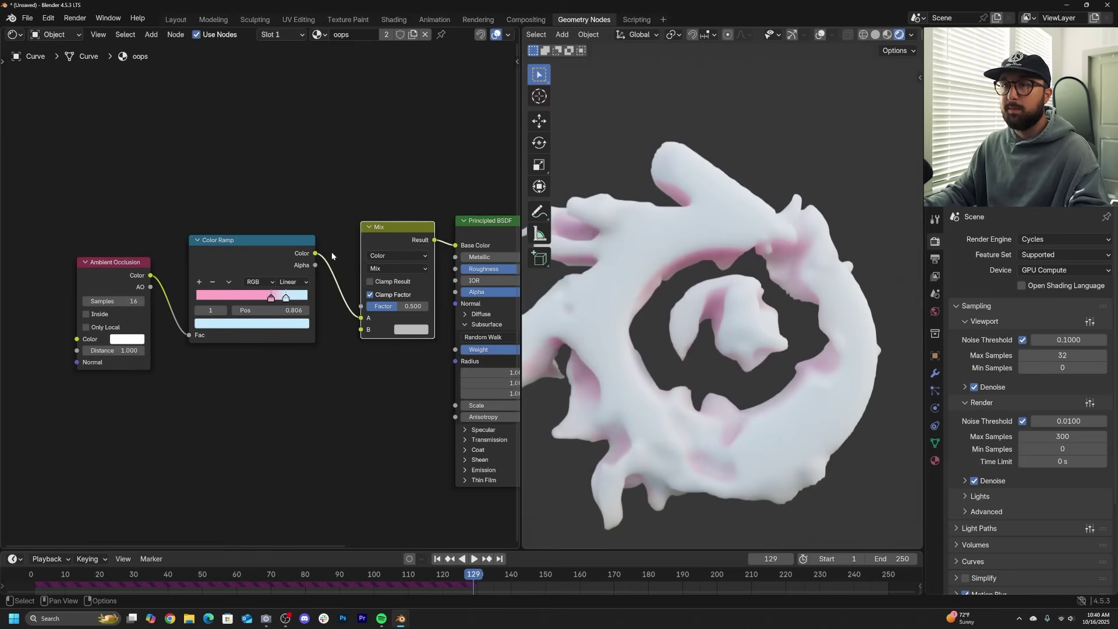
Copy the Color Ramp's pink stop colour into the Mix node's B colour.
{"action": "scroll", "coordinate": [280, 302], "scroll_direction": "up", "scroll_amount": 2}
{"action": "left_click", "coordinate": [277, 301]}
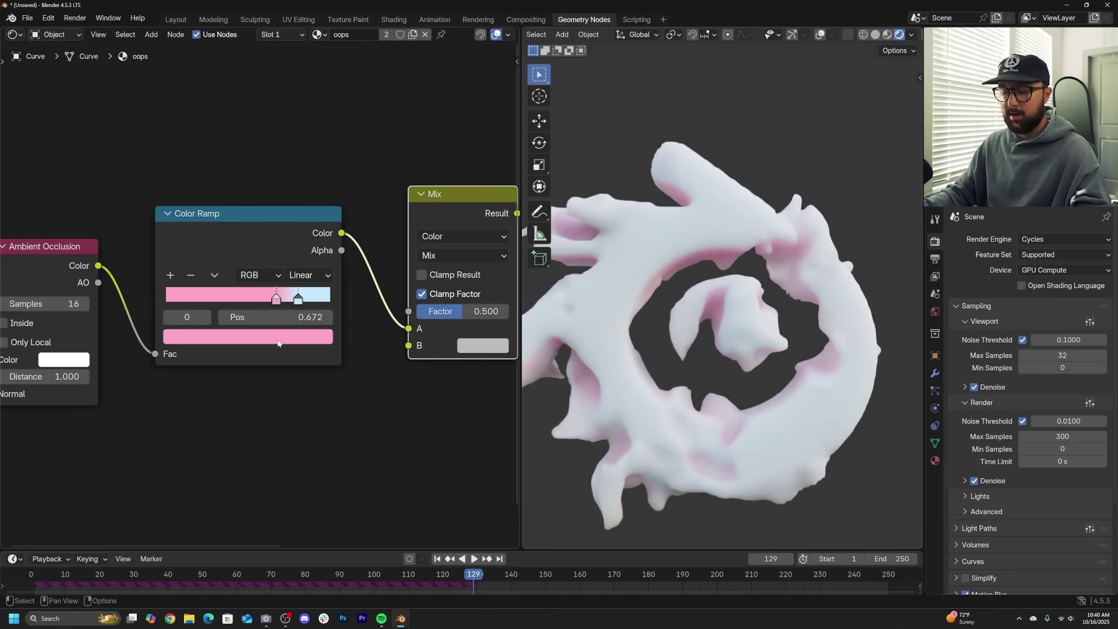
{"action": "key", "text": "ctrl+c"}
{"action": "key", "text": "ctrl+v"}
{"action": "middle_click_drag", "start_coordinate": [458, 329], "coordinate": [376, 417]}
Move the Mix node higher and add a second Color Ramp node above the ambient occlusion ramp.
{"action": "scroll", "coordinate": [417, 326], "scroll_direction": "down", "scroll_amount": 2}
{"action": "left_click_drag", "start_coordinate": [400, 296], "coordinate": [386, 143]}
{"action": "key", "text": "shift+a"}
{"action": "left_click", "coordinate": [265, 151]}
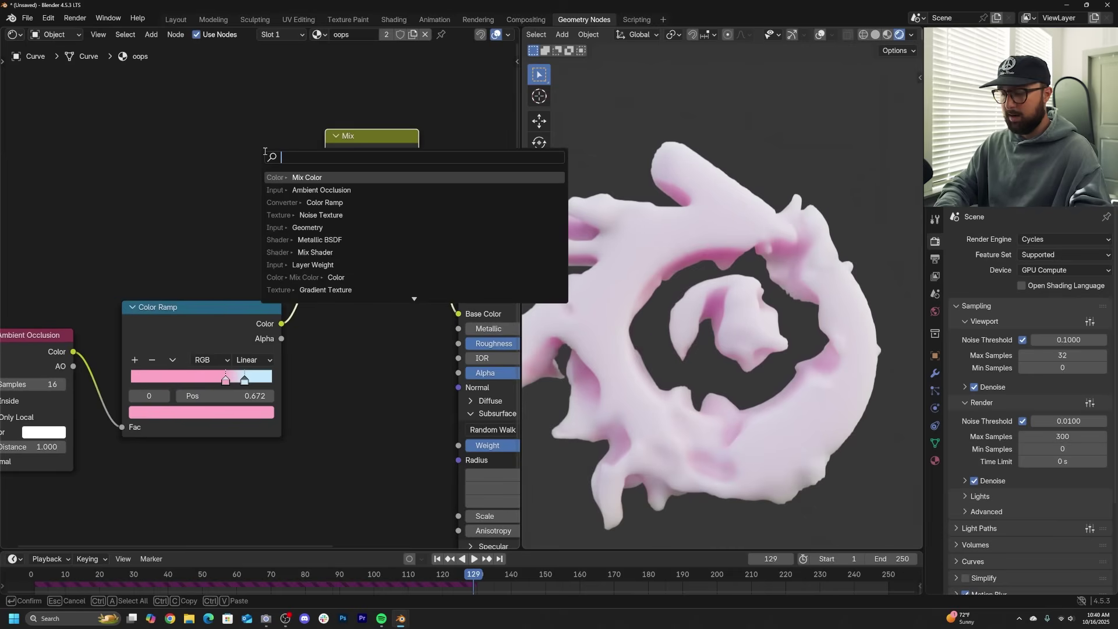
{"action": "type", "text": "col"}
{"action": "left_click", "coordinate": [324, 227]}
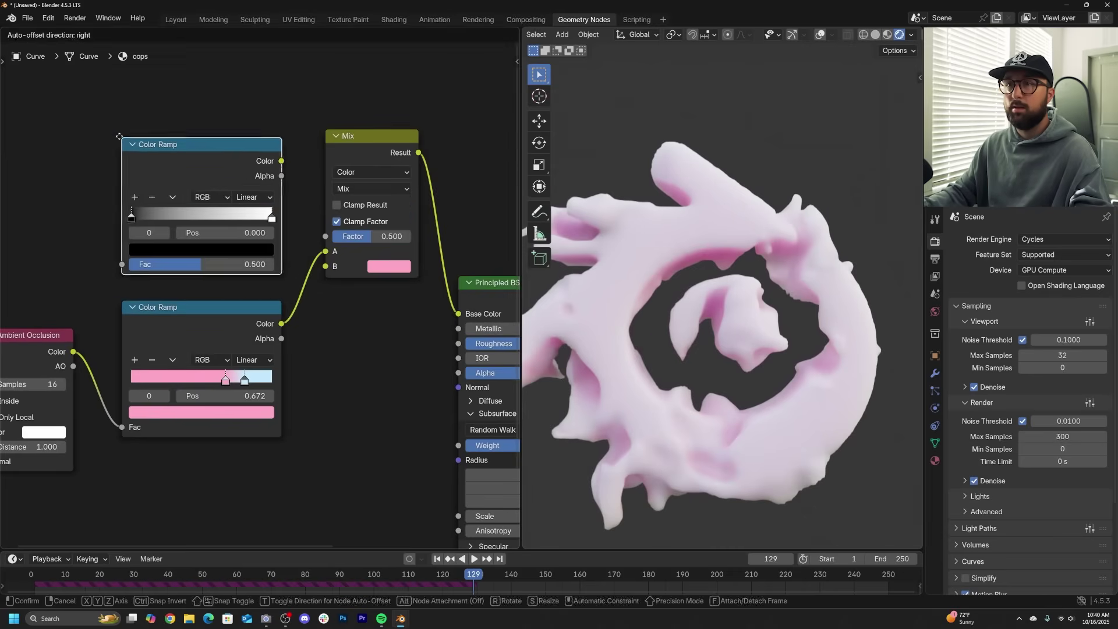
{"action": "left_click", "coordinate": [130, 136]}
{"action": "middle_click_drag", "start_coordinate": [129, 137], "coordinate": [256, 145]}
Add a Layer Weight node, connect Facing to the new Color Ramp's Fac, and connect that ramp's Color to the Mix node's Factor.
{"action": "key", "text": "shift+a"}
{"action": "left_click", "coordinate": [145, 146]}
{"action": "type", "text": "lay"}
{"action": "key", "text": "Return"}
{"action": "left_click", "coordinate": [113, 168]}
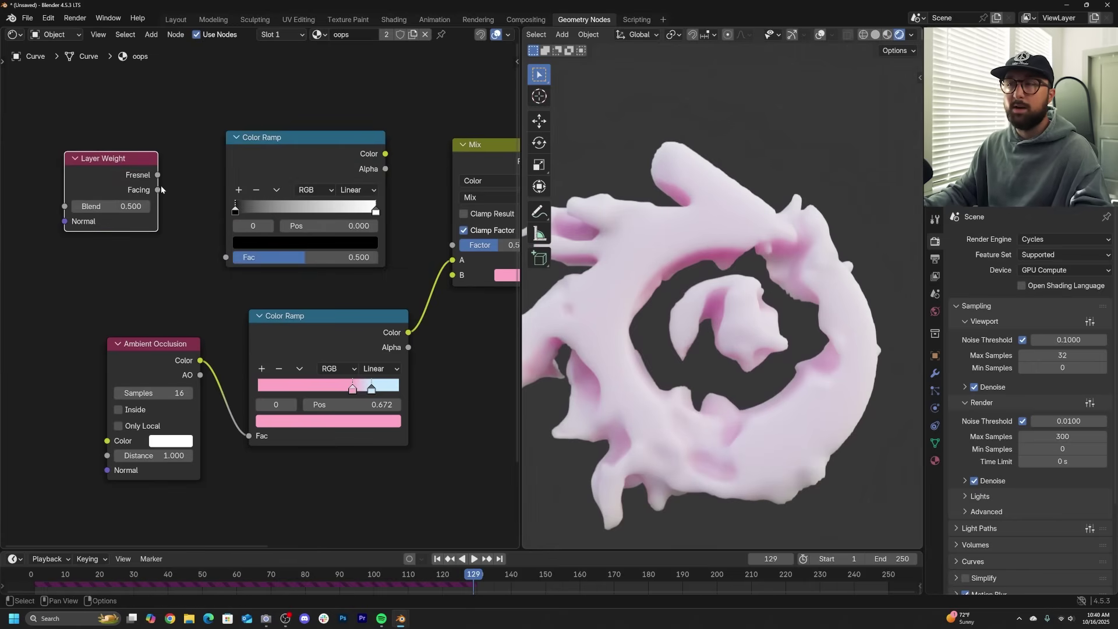
{"action": "left_click_drag", "start_coordinate": [159, 189], "coordinate": [236, 259]}
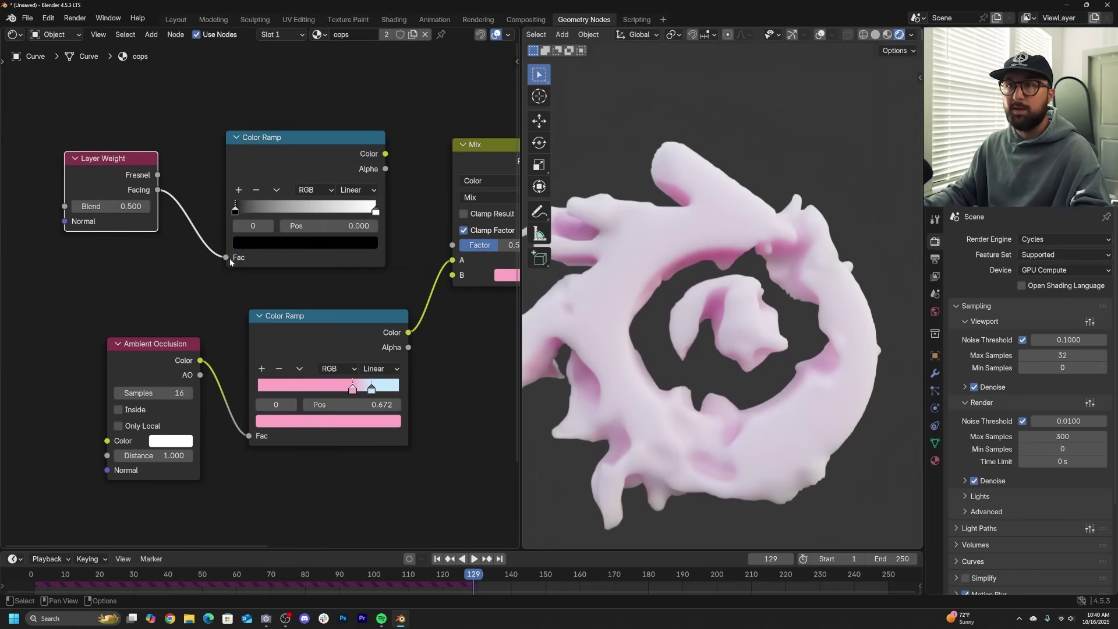
{"action": "left_click_drag", "start_coordinate": [395, 154], "coordinate": [453, 245]}
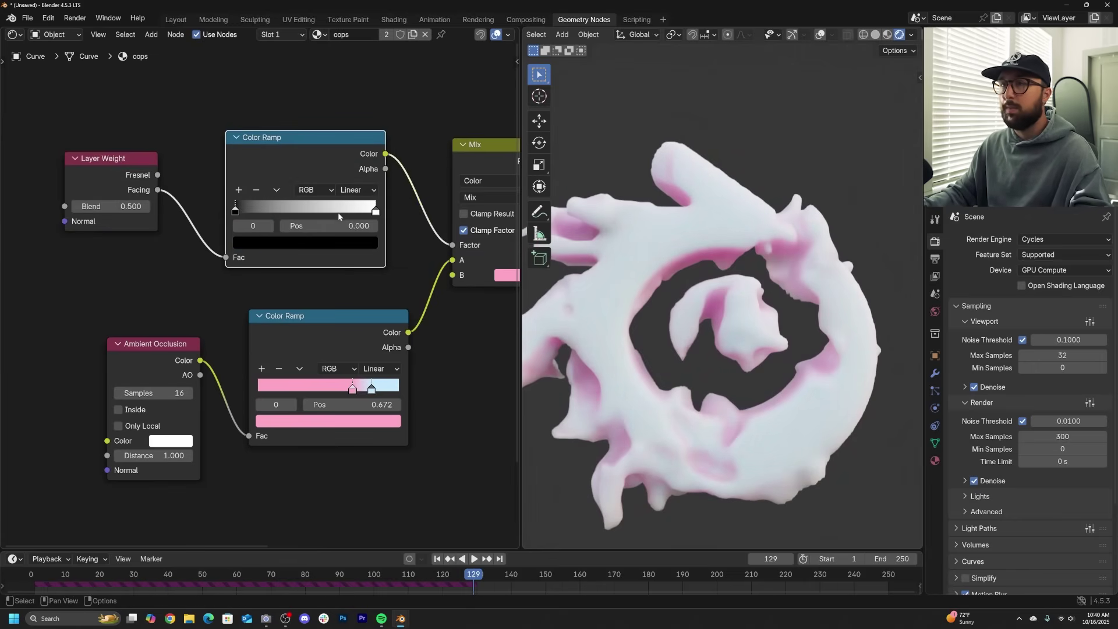
Move the Layer Weight ramp's black stop inward and its white stop to 0.689, and set the Layer Weight Blend to 0.800.
{"action": "left_click_drag", "start_coordinate": [236, 211], "coordinate": [318, 212]}
{"action": "left_click", "coordinate": [278, 210]}
{"action": "left_click_drag", "start_coordinate": [107, 206], "coordinate": [134, 206]}
{"action": "scroll", "coordinate": [704, 350], "scroll_direction": "up", "scroll_amount": 6}
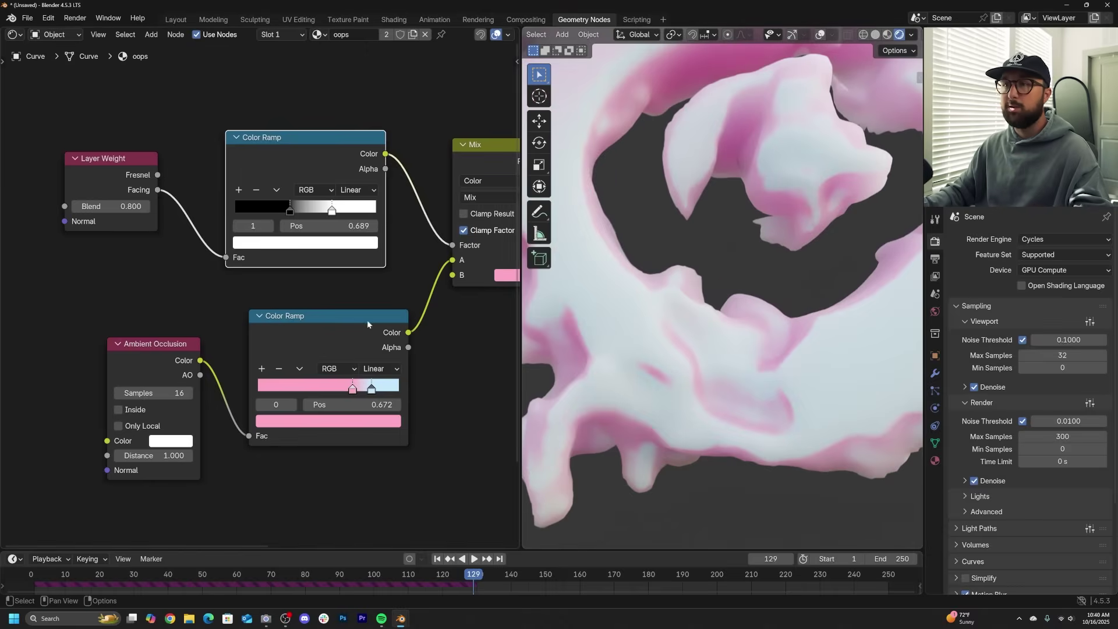
{"action": "scroll", "coordinate": [323, 340], "scroll_direction": "down", "scroll_amount": 3}
{"action": "scroll", "coordinate": [684, 324], "scroll_direction": "down", "scroll_amount": 3}
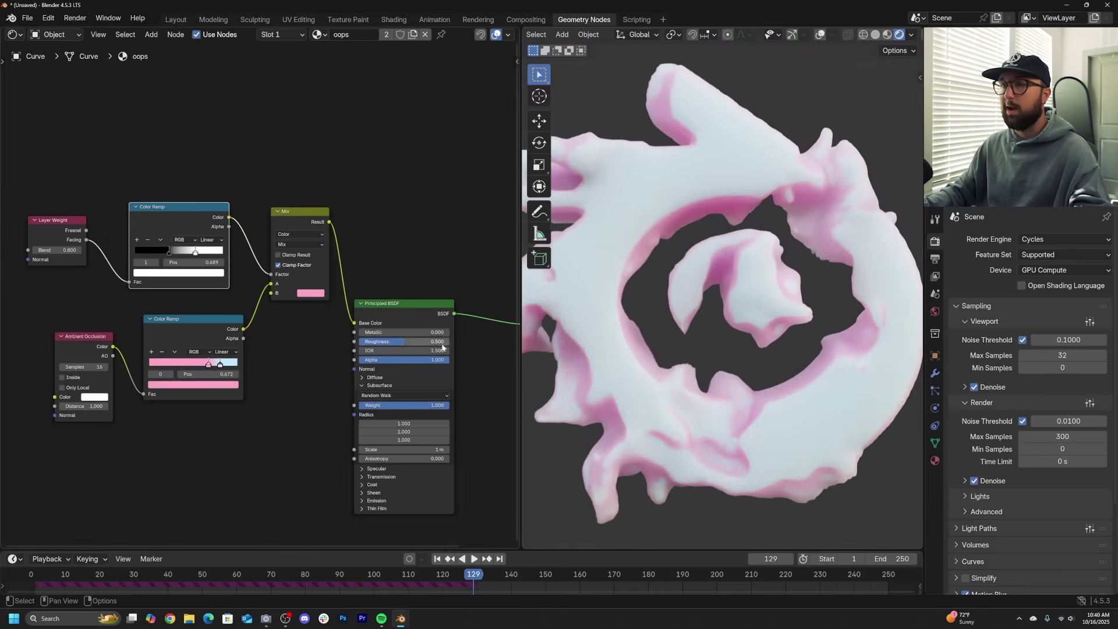
Try connecting the ambient occlusion Color Ramp directly to the Principled BSDF's Base Color, and undo the change.
{"action": "left_click_drag", "start_coordinate": [270, 284], "coordinate": [186, 356]}
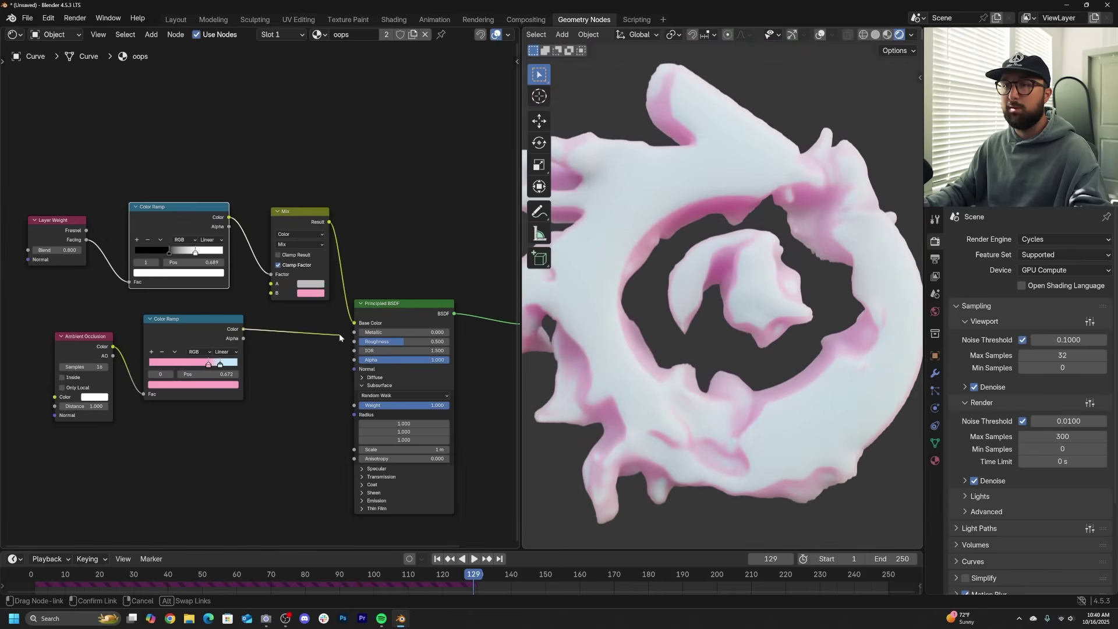
{"action": "left_click_drag", "start_coordinate": [355, 326], "coordinate": [367, 327]}
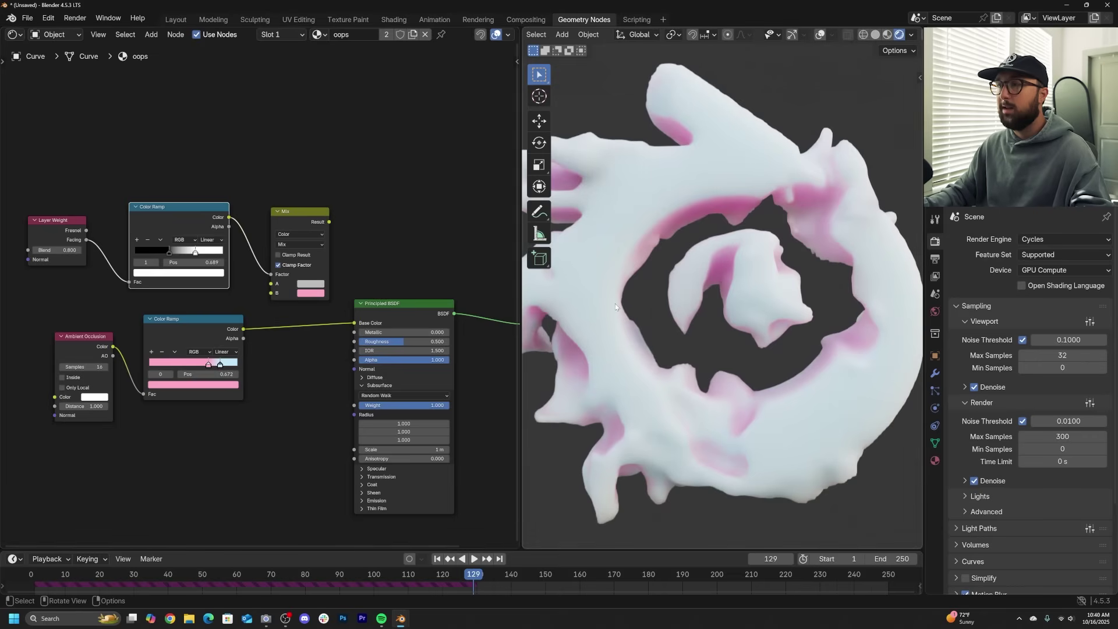
{"action": "key", "text": "ctrl+z"}
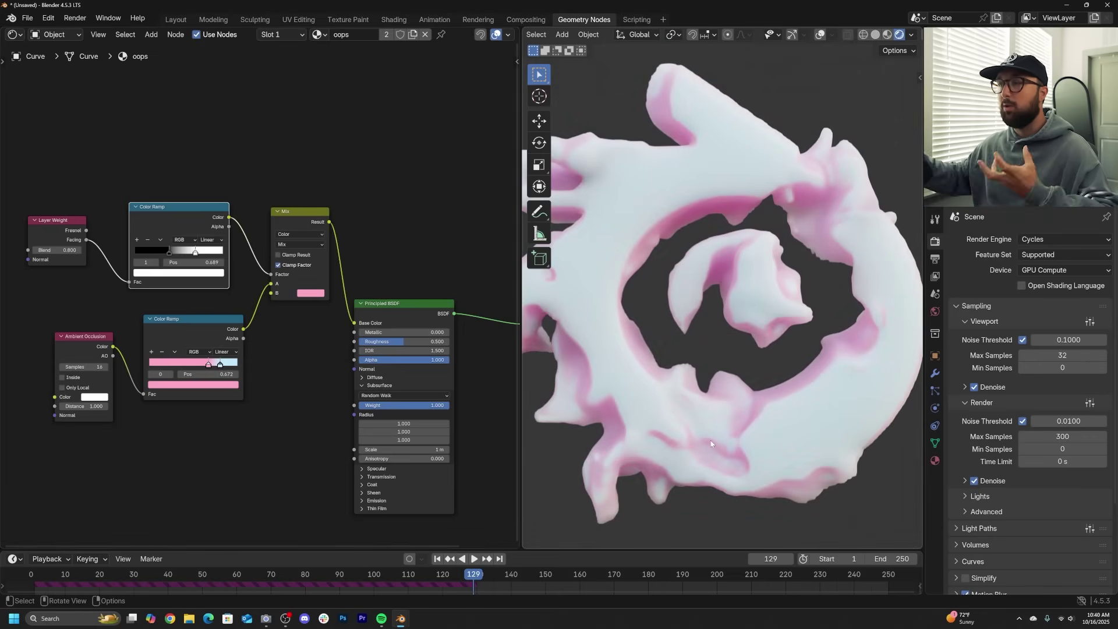
Lower the Layer Weight Blend to about 0.760 and move its Color Ramp's black stop to 0.266.
{"action": "scroll", "coordinate": [710, 444], "scroll_direction": "down", "scroll_amount": 4}
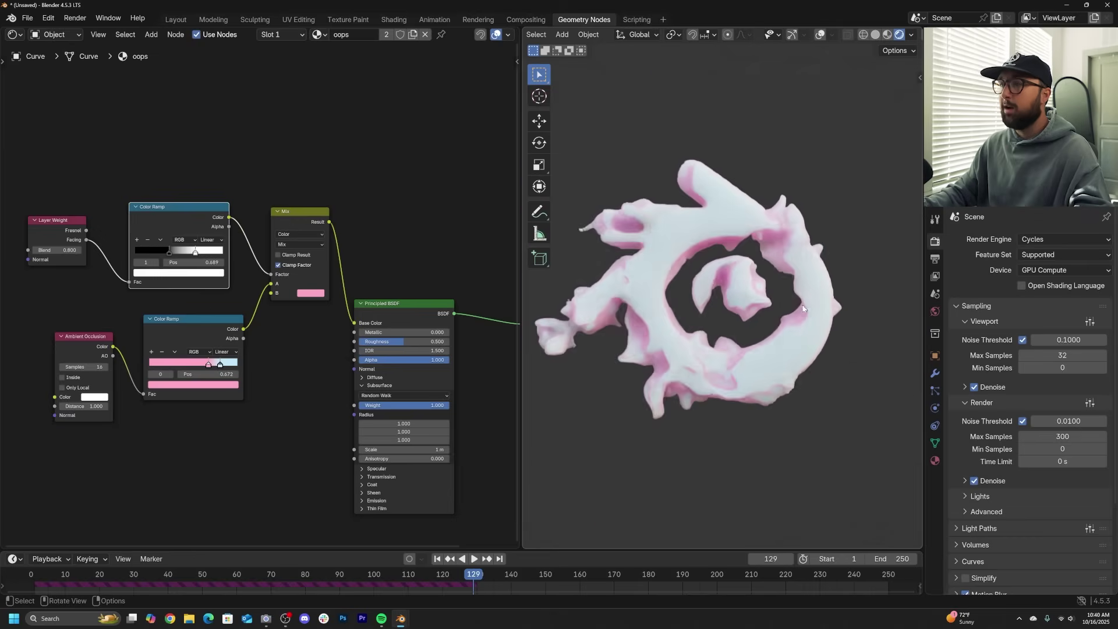
{"action": "middle_click_drag", "start_coordinate": [751, 361], "coordinate": [786, 329]}
{"action": "scroll", "coordinate": [792, 321], "scroll_direction": "up", "scroll_amount": 3}
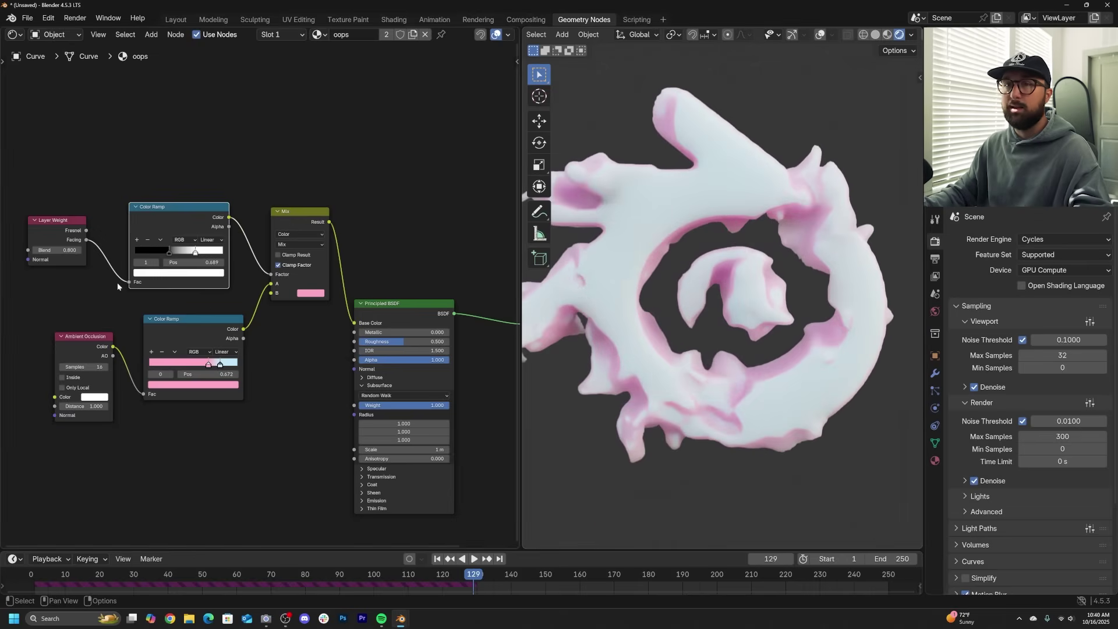
{"action": "scroll", "coordinate": [251, 297], "scroll_direction": "up", "scroll_amount": 3}
{"action": "middle_click_drag", "start_coordinate": [251, 296], "coordinate": [335, 313]}
{"action": "left_click_drag", "start_coordinate": [91, 254], "coordinate": [68, 254]}
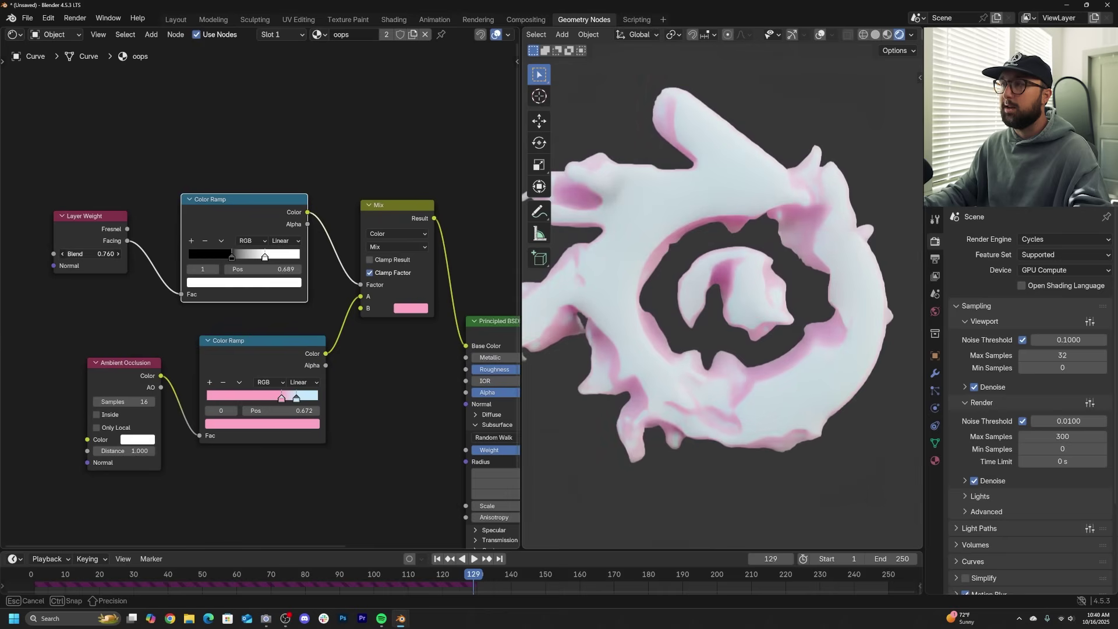
{"action": "mouse_move", "coordinate": [231, 258]}
{"action": "left_mouse_down"}
{"action": "mouse_move", "coordinate": [222, 258]}
{"action": "mouse_move", "coordinate": [287, 257]}
{"action": "mouse_move", "coordinate": [218, 257]}
{"action": "left_mouse_up"}
Move the Material Output aside and insert a Mix Shader node between the Principled BSDF and the Material Output.
{"action": "scroll", "coordinate": [289, 353], "scroll_direction": "down", "scroll_amount": 4}
{"action": "middle_click_drag", "start_coordinate": [279, 335], "coordinate": [176, 300]}
{"action": "middle_click_drag", "start_coordinate": [432, 335], "coordinate": [345, 355]}
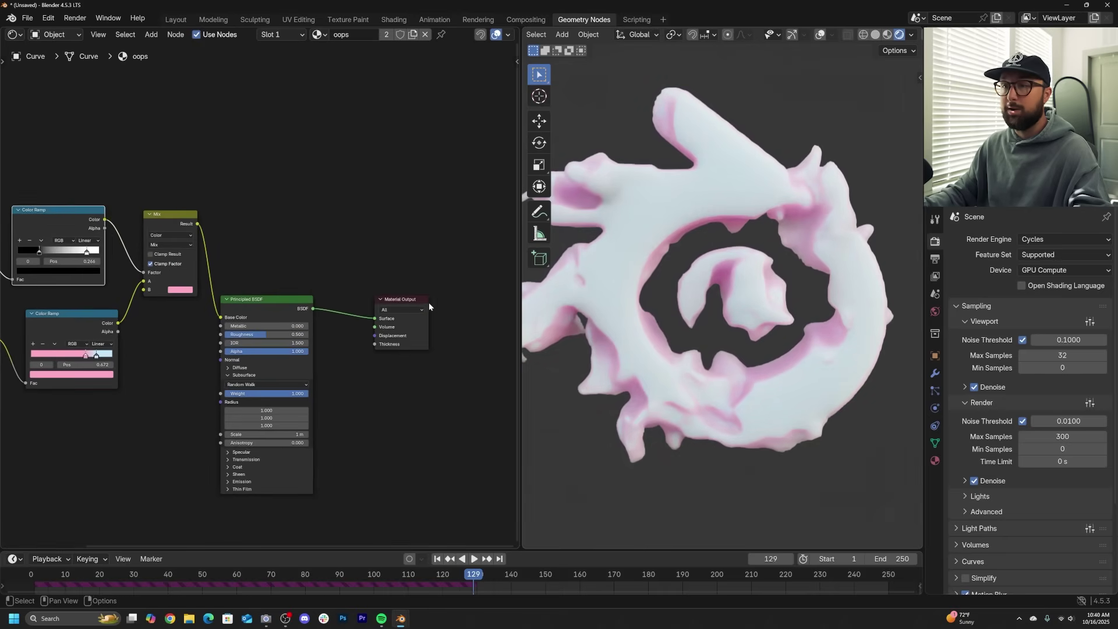
{"action": "left_click_drag", "start_coordinate": [382, 317], "coordinate": [421, 313]}
{"action": "scroll", "coordinate": [422, 312], "scroll_direction": "up", "scroll_amount": 2}
{"action": "key", "text": "shift+a"}
{"action": "type", "text": "mix"}
{"action": "left_click", "coordinate": [369, 305]}
{"action": "left_click", "coordinate": [287, 301]}
Add a Metallic BSDF node and connect its BSDF output to the Mix Shader's second Shader input.
{"action": "key", "text": "shift+a"}
{"action": "left_click", "coordinate": [313, 220]}
{"action": "type", "text": "meta"}
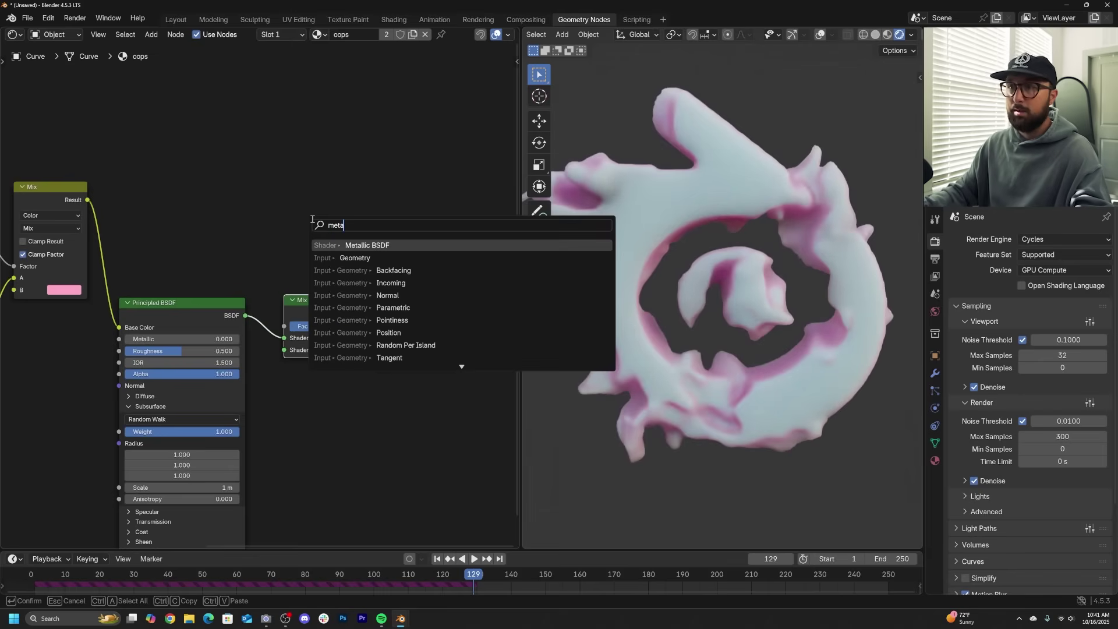
{"action": "key", "text": "Return"}
{"action": "left_click", "coordinate": [303, 388]}
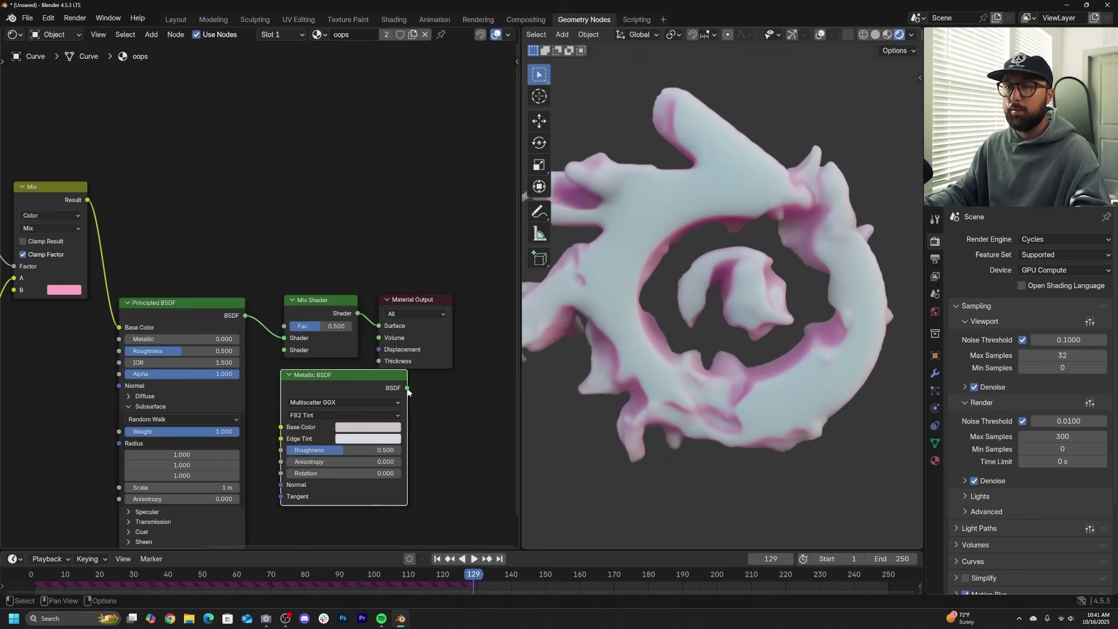
{"action": "left_click_drag", "start_coordinate": [406, 388], "coordinate": [284, 350]}
Reposition the Mix Shader well above the shader nodes and set the Metallic BSDF's Roughness to 0.323.
{"action": "middle_click_drag", "start_coordinate": [332, 299], "coordinate": [349, 358]}
{"action": "left_click_drag", "start_coordinate": [337, 370], "coordinate": [337, 146]}
{"action": "middle_click_drag", "start_coordinate": [384, 510], "coordinate": [402, 431]}
{"action": "left_click_drag", "start_coordinate": [402, 431], "coordinate": [359, 434]}
Add a Geometry node above the Mix Color node.
{"action": "middle_click_drag", "start_coordinate": [370, 203], "coordinate": [408, 412]}
{"action": "scroll", "coordinate": [409, 412], "scroll_direction": "down", "scroll_amount": 1}
{"action": "key", "text": "shift+a"}
{"action": "key", "text": "s"}
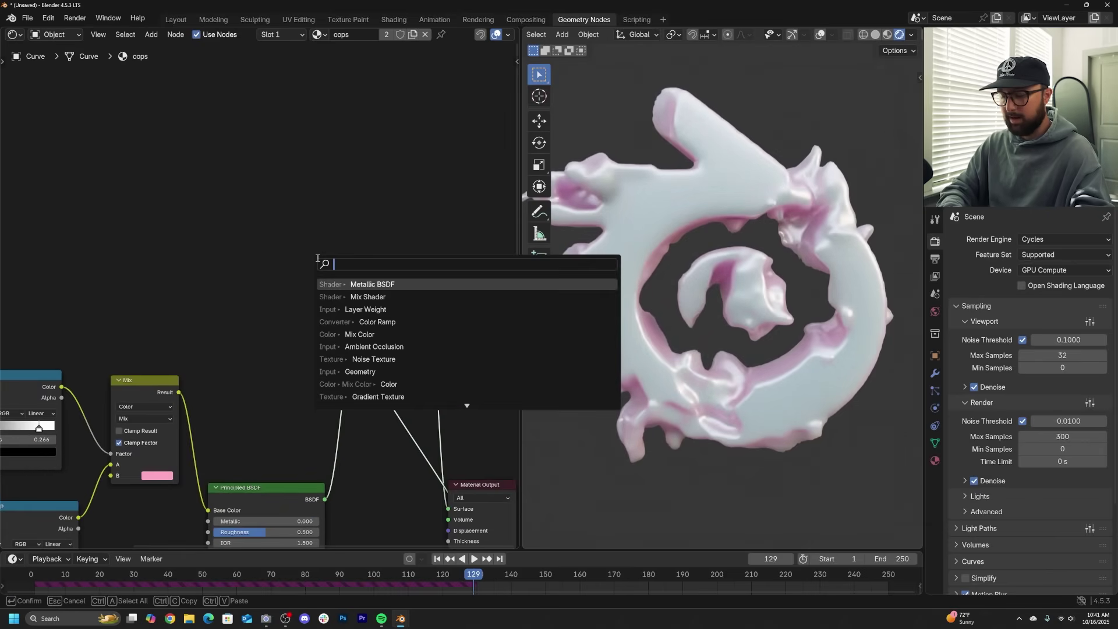
{"action": "type", "text": "geo"}
{"action": "left_click", "coordinate": [380, 284]}
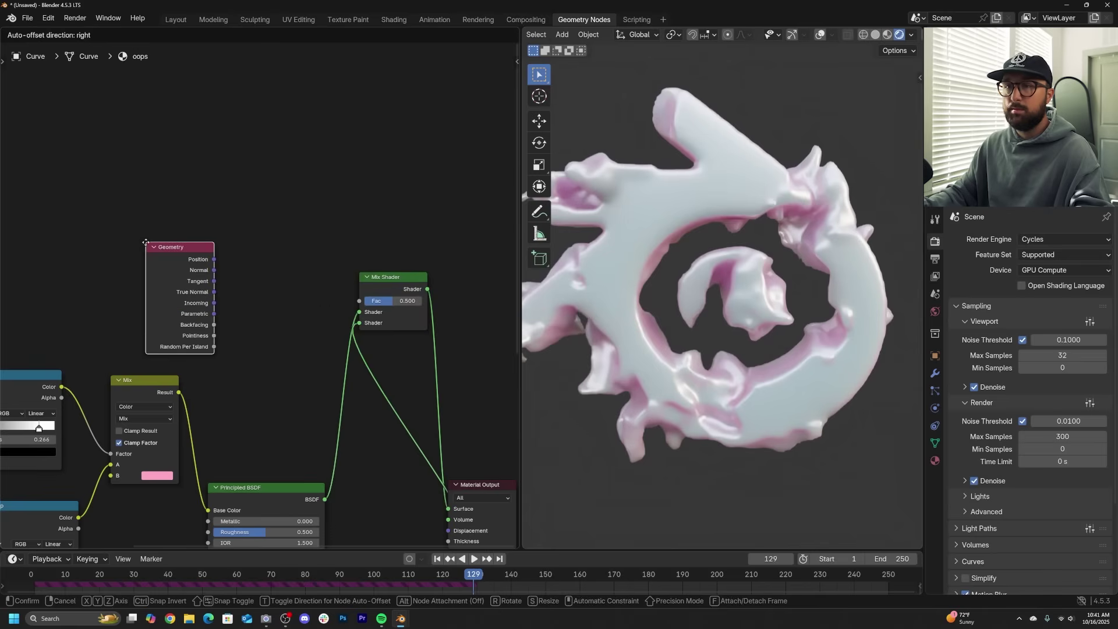
Add a Color Ramp node between the Geometry node and the Mix Shader, spacing the Geometry node away from it.
{"action": "key", "text": "shift+a"}
{"action": "type", "text": "col"}
{"action": "left_click", "coordinate": [382, 295]}
{"action": "left_click", "coordinate": [233, 199]}
{"action": "left_click_drag", "start_coordinate": [187, 247], "coordinate": [128, 232]}
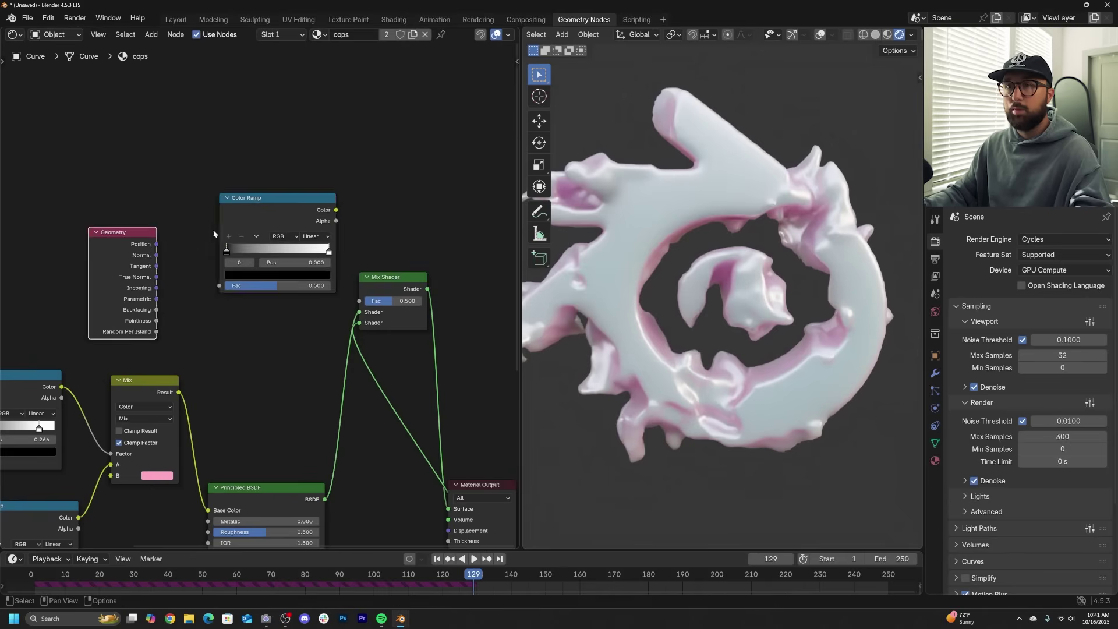
Connect the Geometry node's Pointiness to the new Color Ramp's Fac and the ramp's Color to the Mix Shader's Fac.
{"action": "left_click_drag", "start_coordinate": [253, 215], "coordinate": [236, 229]}
{"action": "scroll", "coordinate": [196, 291], "scroll_direction": "up", "scroll_amount": 6}
{"action": "left_click_drag", "start_coordinate": [150, 294], "coordinate": [167, 302]}
{"action": "left_click_drag", "start_coordinate": [324, 195], "coordinate": [421, 306]}
Narrow the Pointiness ramp by bringing its black stop close to the middle and its white stop to 0.530.
{"action": "left_click_drag", "start_coordinate": [156, 285], "coordinate": [229, 293]}
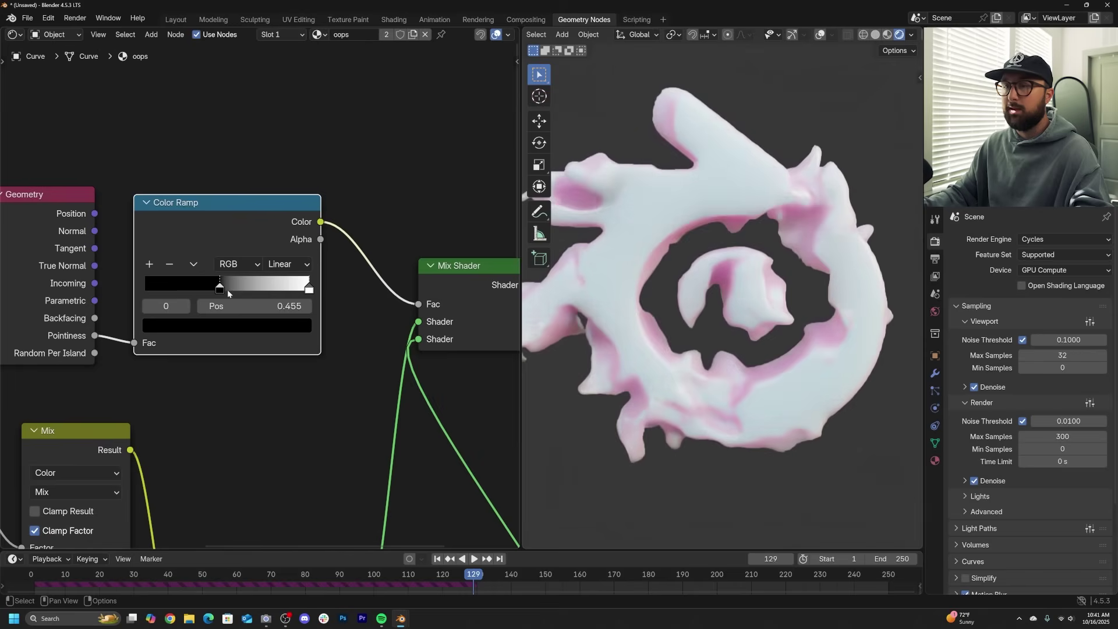
{"action": "left_click_drag", "start_coordinate": [308, 291], "coordinate": [234, 288]}
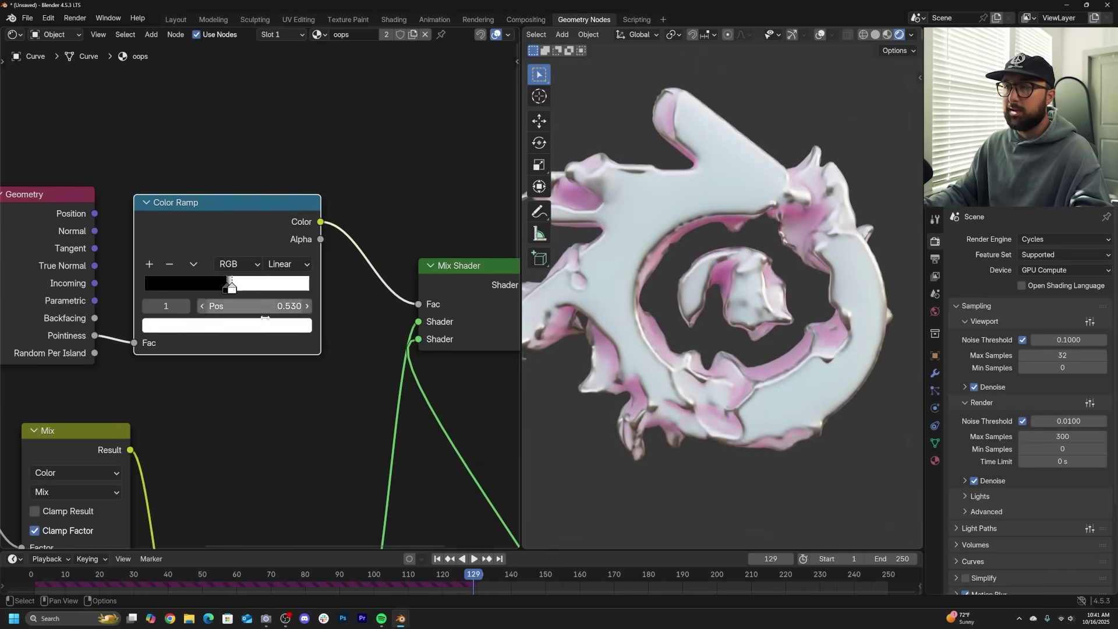
Set the Metallic BSDF's Base Color to a golden tan (#CEA67DFF) and inspect the metallic edges on the logo.
{"action": "scroll", "coordinate": [305, 357], "scroll_direction": "down", "scroll_amount": 4}
{"action": "middle_click_drag", "start_coordinate": [359, 427], "coordinate": [233, 248]}
{"action": "scroll", "coordinate": [262, 279], "scroll_direction": "up", "scroll_amount": 3}
{"action": "middle_click_drag", "start_coordinate": [390, 465], "coordinate": [347, 296]}
{"action": "left_click", "coordinate": [329, 360]}
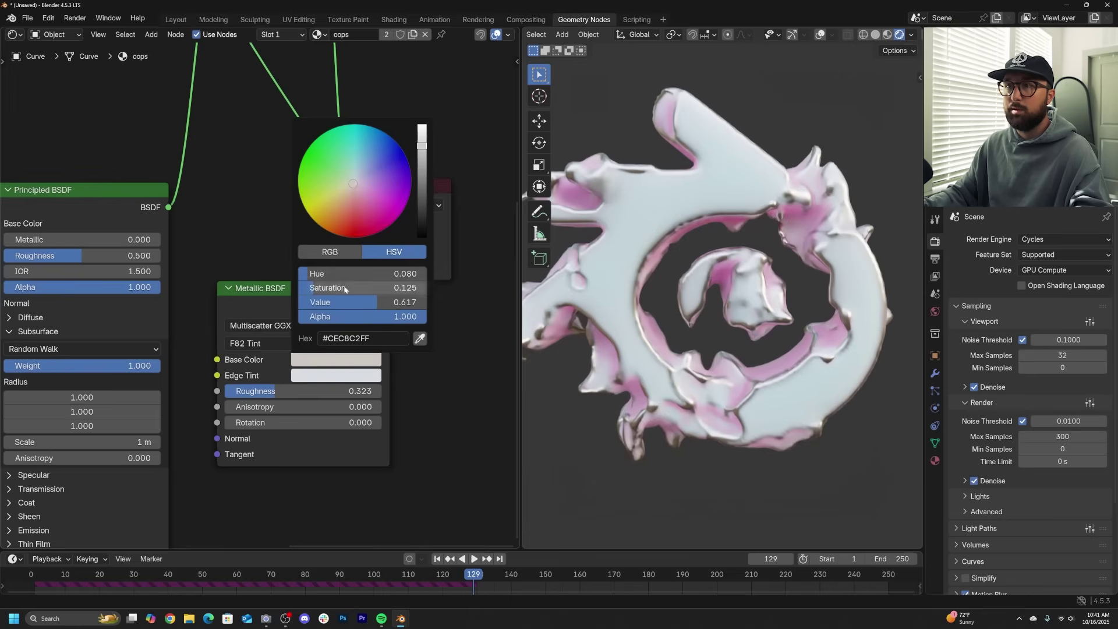
{"action": "left_click_drag", "start_coordinate": [357, 204], "coordinate": [343, 200]}
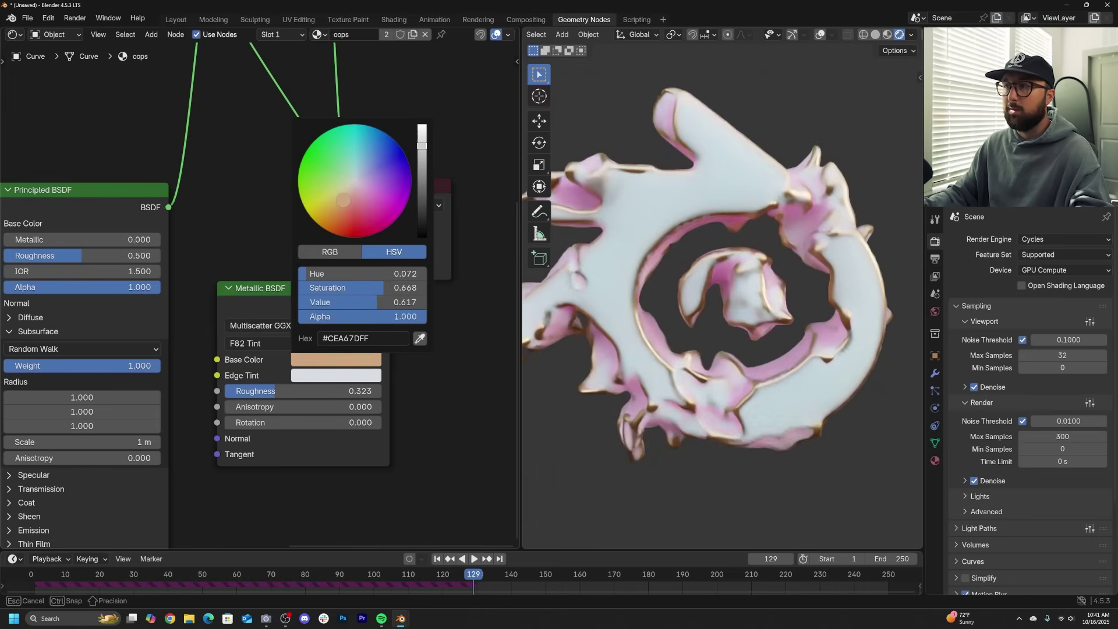
{"action": "mouse_move", "coordinate": [713, 285]}
{"action": "middle_mouse_down"}
{"action": "mouse_move", "coordinate": [726, 318]}
{"action": "mouse_move", "coordinate": [515, 142]}
{"action": "middle_mouse_up"}
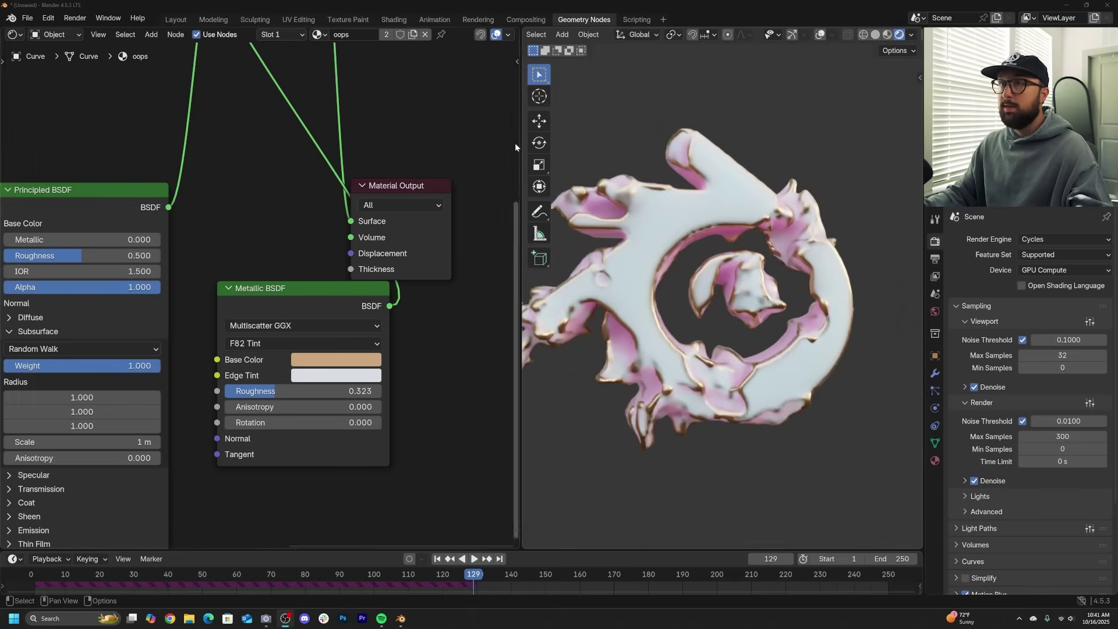
Switch to the Layout workspace and view the logo from the front.
{"action": "left_click", "coordinate": [175, 20]}
{"action": "key", "text": "grave"}
{"action": "left_click", "coordinate": [511, 219]}
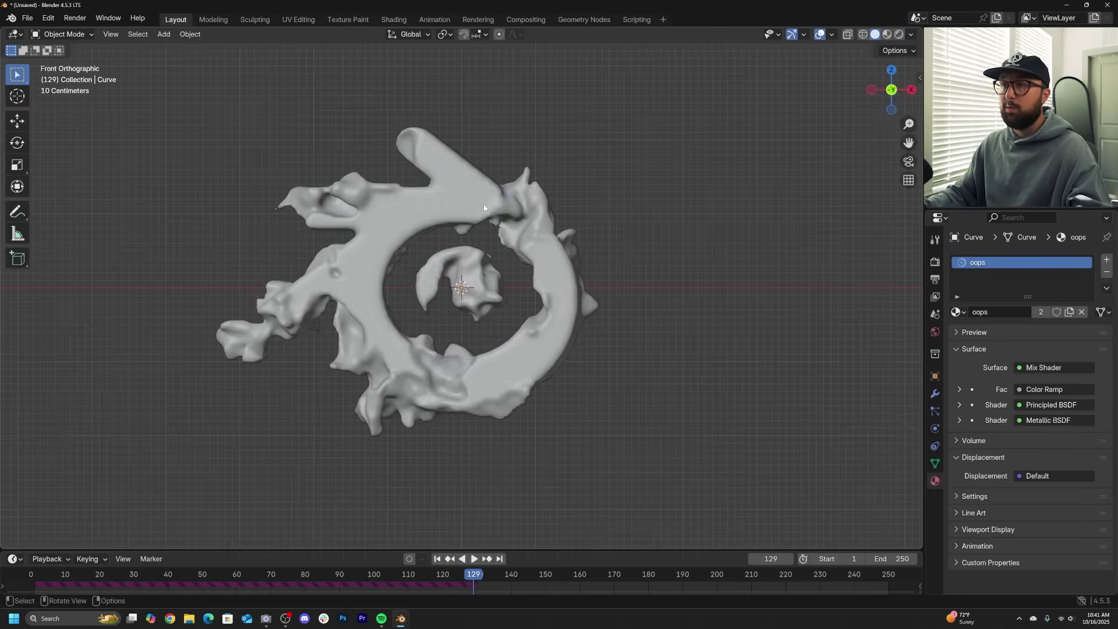
Add a camera, look through it, and pull it back along its local Z axis until the whole logo is in frame.
{"action": "key", "text": "shift+a"}
{"action": "left_click", "coordinate": [423, 413]}
{"action": "key", "text": "KP_0"}
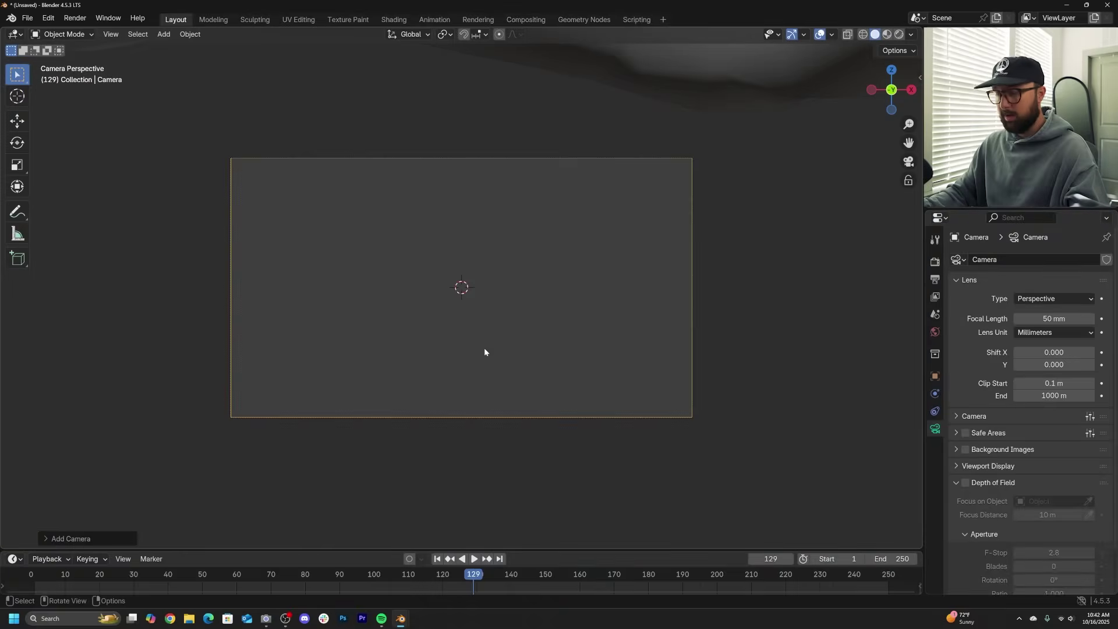
{"action": "key", "text": "g"}
{"action": "key", "text": "z"}
{"action": "key", "text": "z"}
{"action": "left_click", "coordinate": [513, 28]}
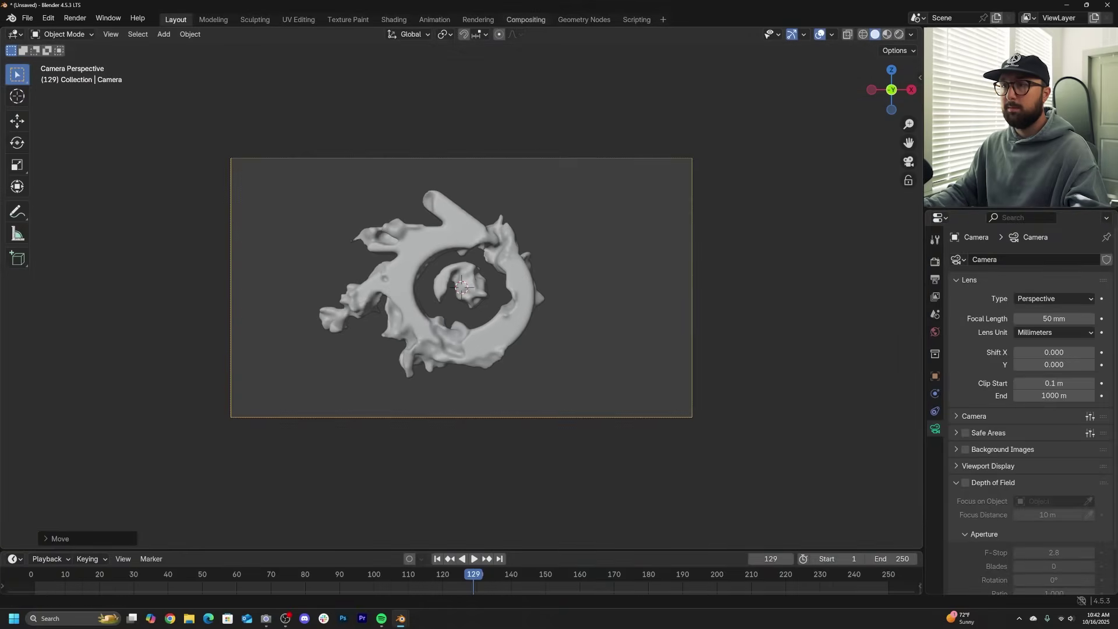
Shift the camera sideways and move it closer along its local Z axis so the logo fills more of the frame.
{"action": "key", "text": "g"}
{"action": "left_click", "coordinate": [487, 200]}
{"action": "key", "text": "g"}
{"action": "key", "text": "z"}
{"action": "key", "text": "z"}
{"action": "left_click", "coordinate": [474, 155]}
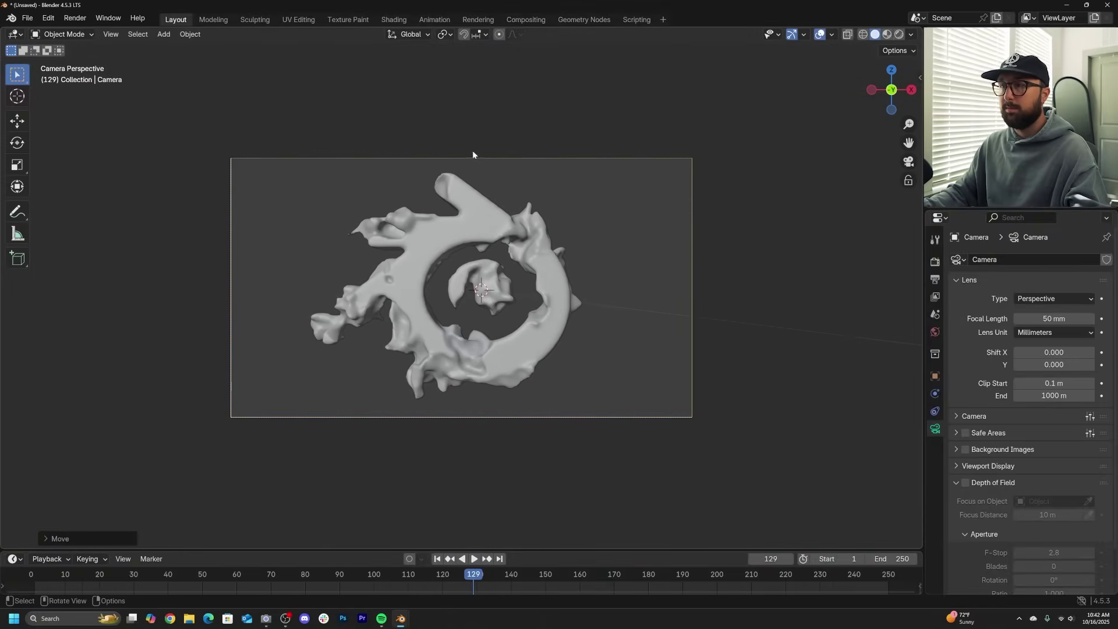
Show the viewport in rendered shading and set the world background colour to black.
{"action": "left_click", "coordinate": [901, 34]}
{"action": "scroll", "coordinate": [560, 265], "scroll_direction": "up", "scroll_amount": 2}
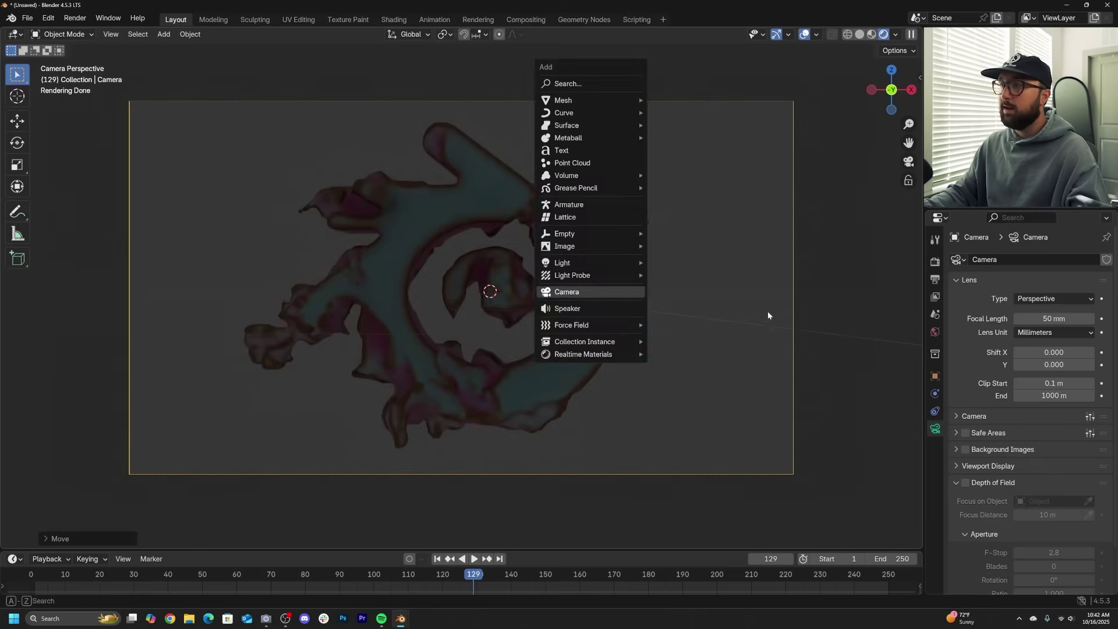
{"action": "left_click", "coordinate": [935, 332]}
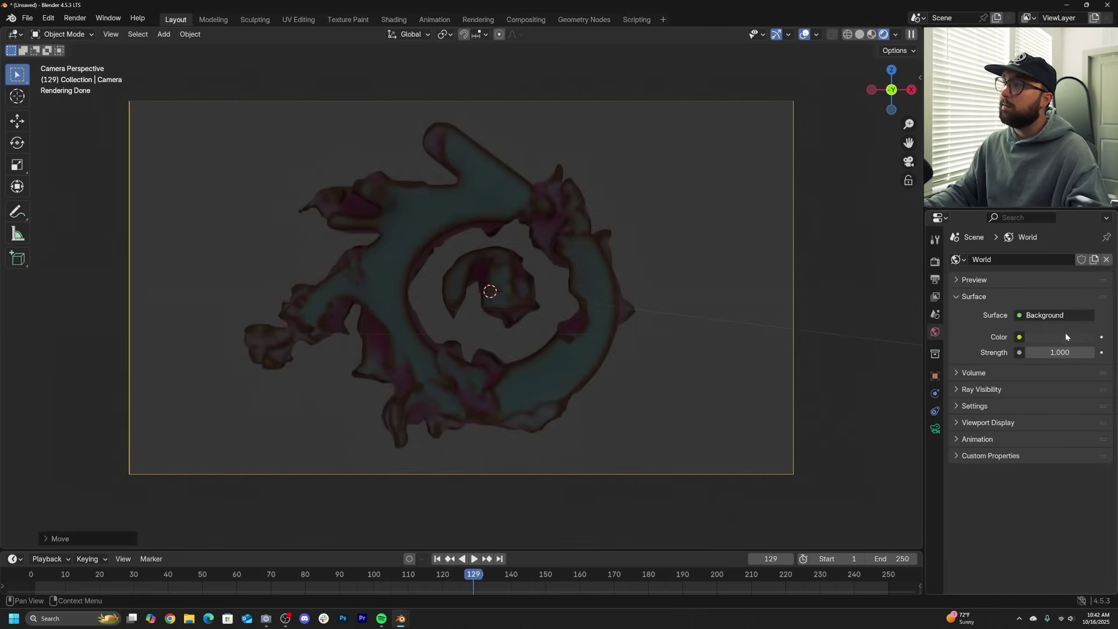
{"action": "left_click", "coordinate": [1065, 336]}
{"action": "left_click_drag", "start_coordinate": [1078, 211], "coordinate": [1080, 238]}
Add an area light and raise it along Z above the logo.
{"action": "key", "text": "shift+a"}
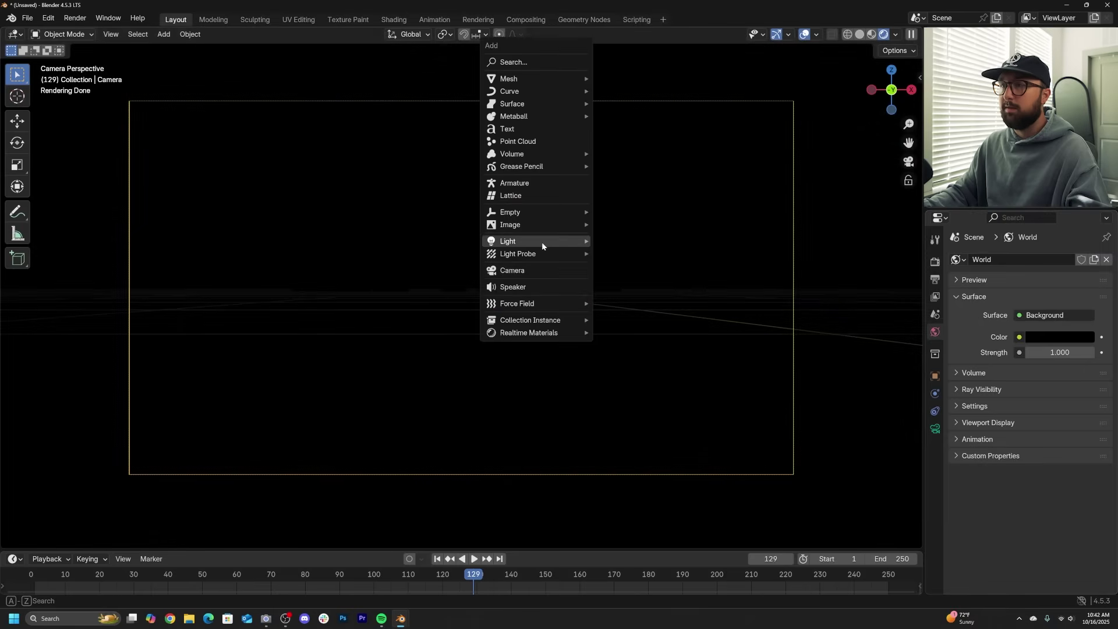
{"action": "mouse_move", "coordinate": [541, 242]}
{"action": "left_click", "coordinate": [655, 291]}
{"action": "key", "text": "g"}
{"action": "key", "text": "z"}
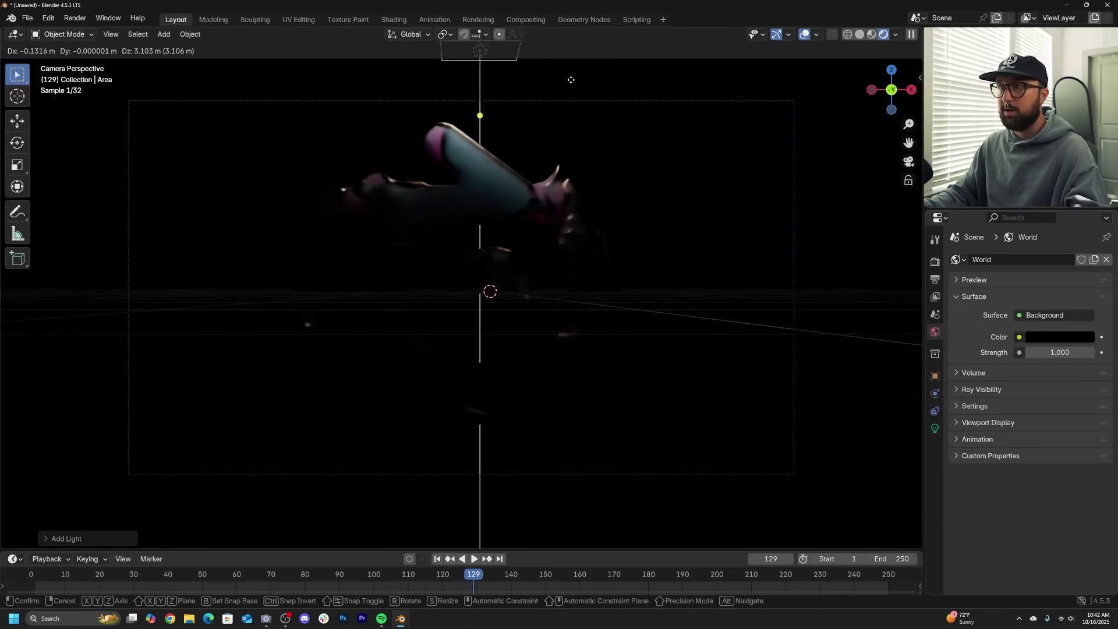
{"action": "left_click", "coordinate": [553, 545]}
Scale up the area light above the logo and set its power to about 701.9.
{"action": "middle_click_drag", "start_coordinate": [572, 140], "coordinate": [559, 210]}
{"action": "scroll", "coordinate": [561, 212], "scroll_direction": "down", "scroll_amount": 4}
{"action": "key", "text": "s"}
{"action": "left_click", "coordinate": [334, 338]}
{"action": "key", "text": "KP_0"}
{"action": "left_click", "coordinate": [935, 428]}
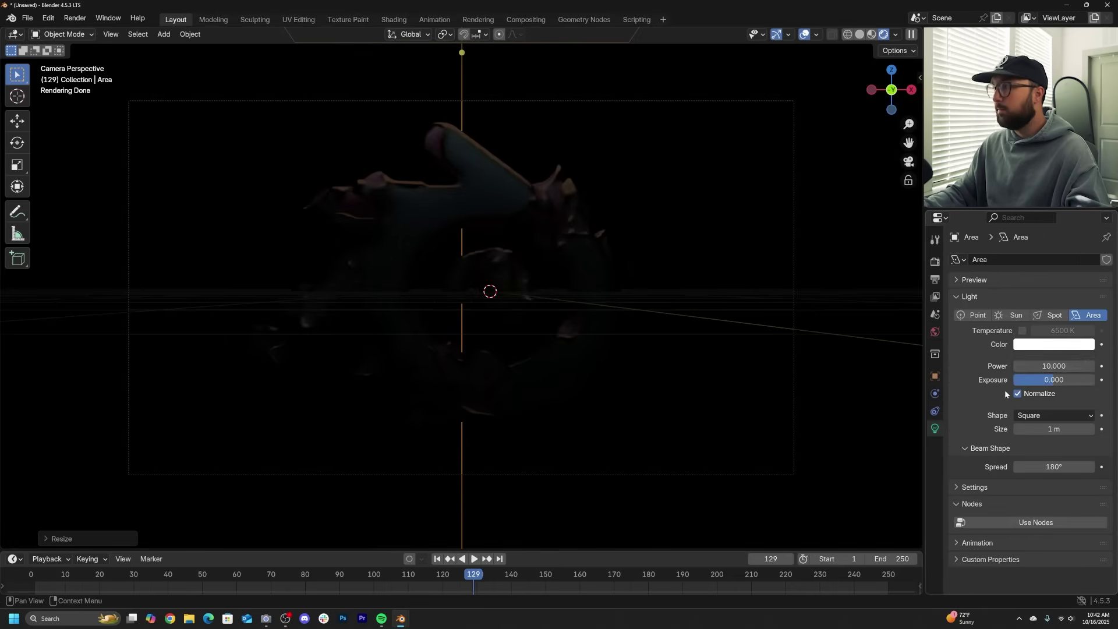
{"action": "mouse_move", "coordinate": [1066, 364]}
{"action": "left_mouse_down"}
{"action": "mouse_move", "coordinate": [1035, 366]}
{"action": "mouse_move", "coordinate": [1060, 366]}
{"action": "left_mouse_up"}
Duplicate the area light and move the copy out to the side of the logo.
{"action": "middle_click_drag", "start_coordinate": [559, 279], "coordinate": [685, 307]}
{"action": "scroll", "coordinate": [686, 307], "scroll_direction": "down", "scroll_amount": 4}
{"action": "key", "text": "shift+d"}
{"action": "left_click", "coordinate": [439, 439]}
{"action": "middle_click_drag", "start_coordinate": [438, 439], "coordinate": [495, 402]}
{"action": "key", "text": "g"}
{"action": "left_click", "coordinate": [626, 409]}
Rotate the duplicated area light freely to aim at the logo and check the lighting through the camera.
{"action": "key", "text": "r"}
{"action": "key", "text": "r"}
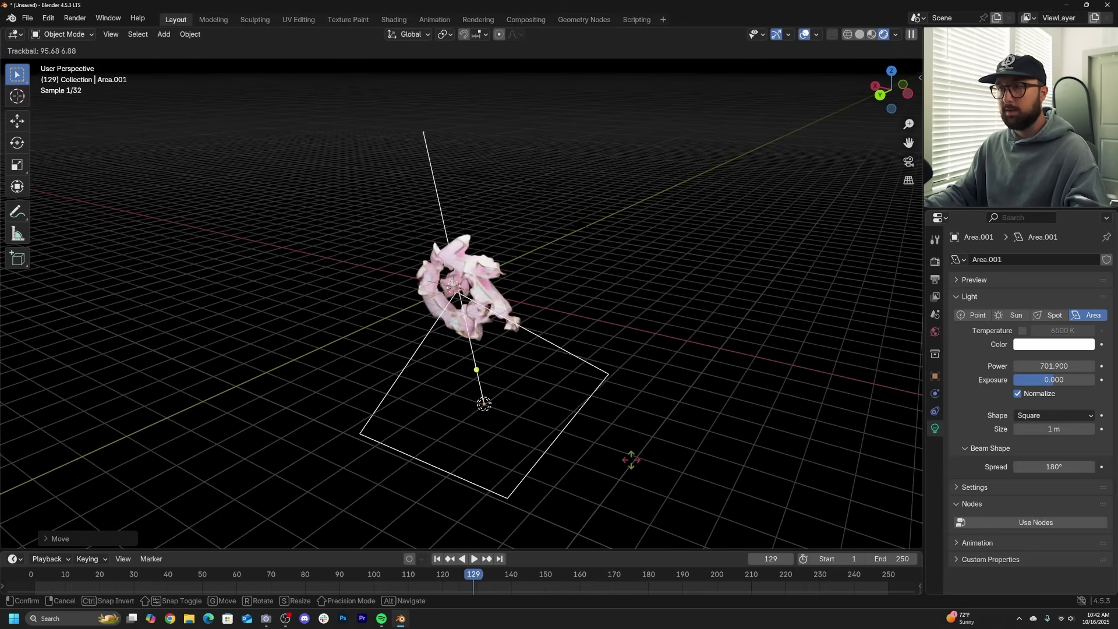
{"action": "left_click", "coordinate": [629, 458]}
{"action": "key", "text": "KP_0"}
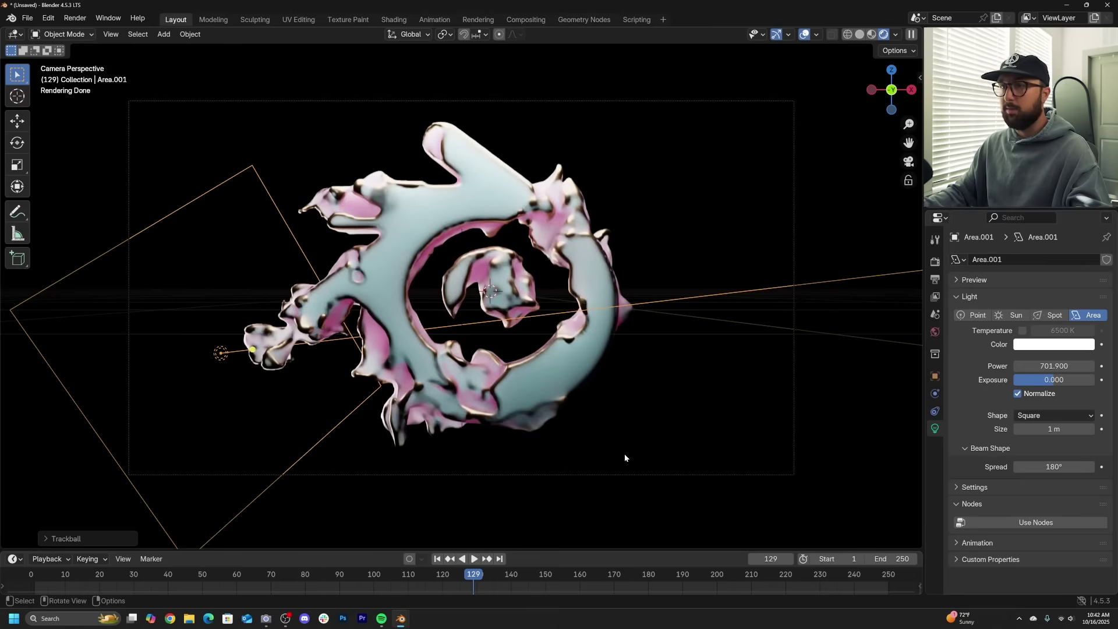
Hide the viewport overlays, render the current frame as an image, and close the render window.
{"action": "left_click", "coordinate": [805, 34]}
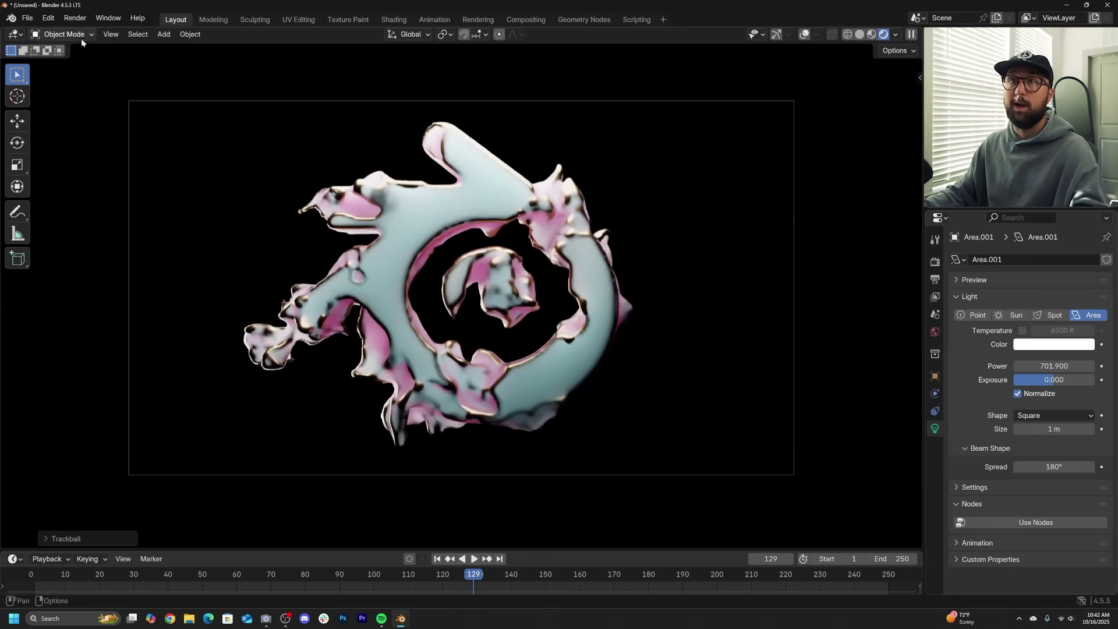
{"action": "left_click", "coordinate": [75, 18]}
{"action": "left_click", "coordinate": [93, 31]}
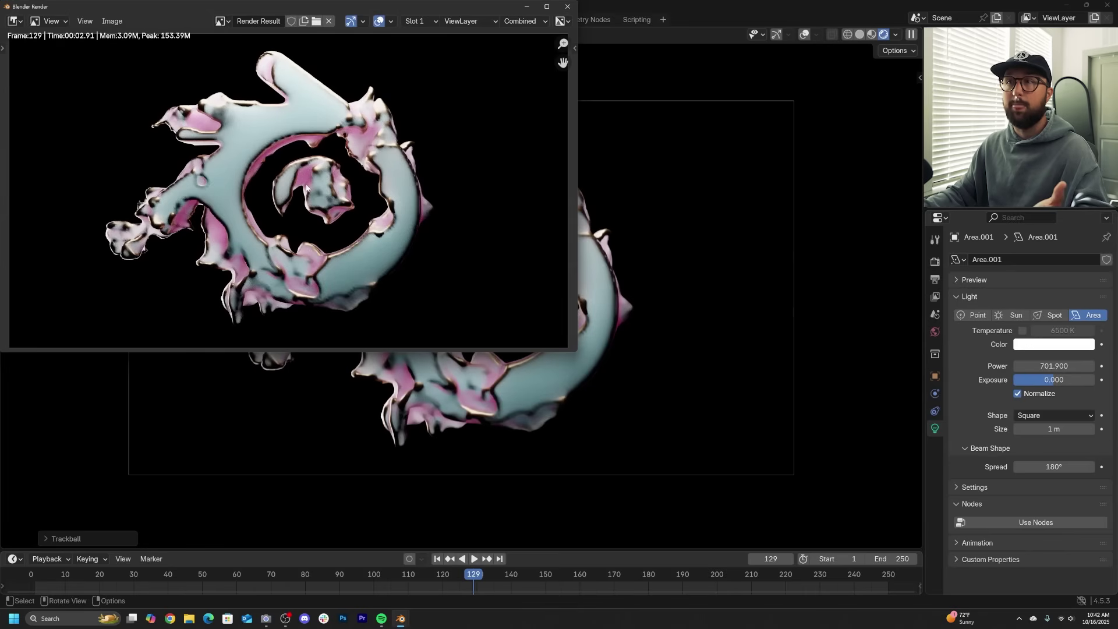
{"action": "key", "text": "Escape"}
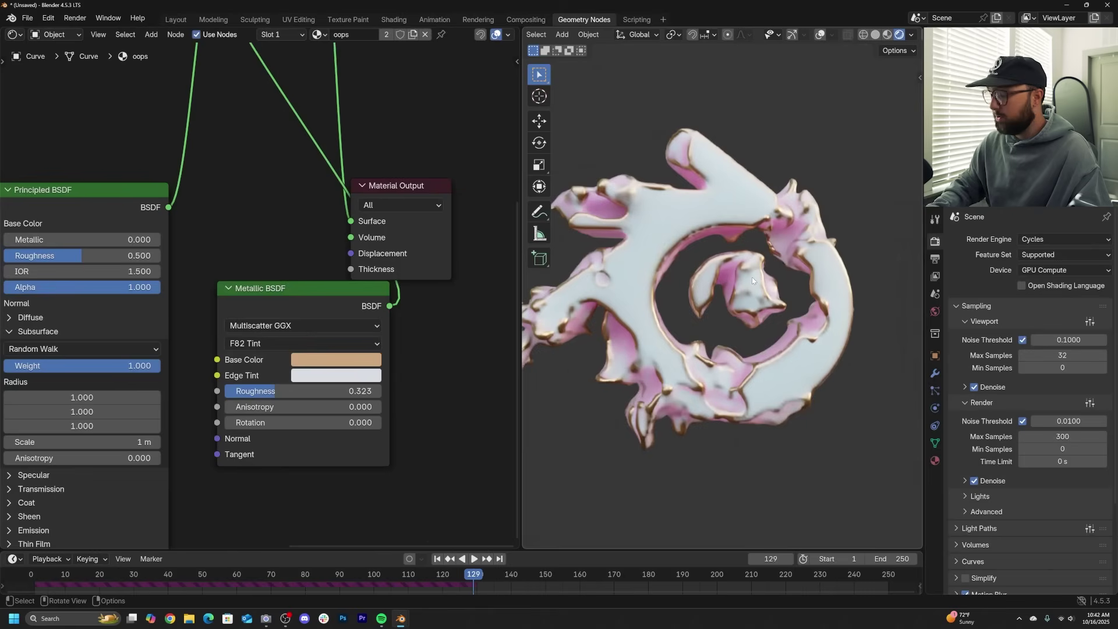
Switch to the Geometry Nodes workspace, view through the camera, and display the geometry node tree around Mesh to Volume.
{"action": "key", "text": "KP_0"}
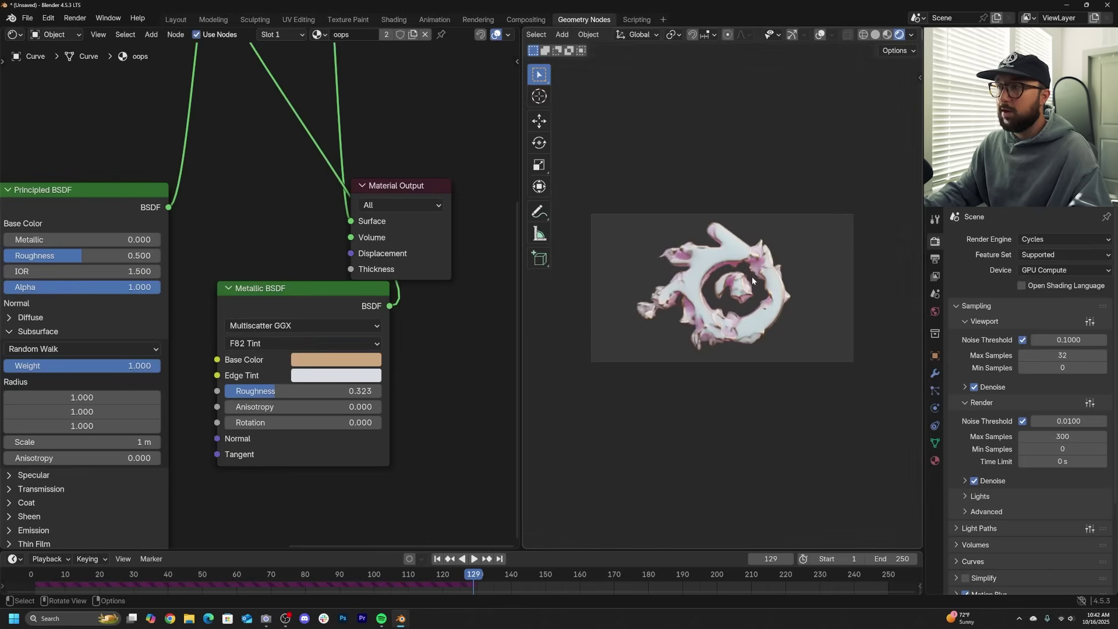
{"action": "scroll", "coordinate": [752, 281], "scroll_direction": "up", "scroll_amount": 3}
{"action": "scroll", "coordinate": [162, 265], "scroll_direction": "down", "scroll_amount": 10}
{"action": "middle_click_drag", "start_coordinate": [112, 221], "coordinate": [195, 371]}
{"action": "left_click", "coordinate": [22, 39]}
{"action": "left_click", "coordinate": [36, 108]}
{"action": "scroll", "coordinate": [163, 309], "scroll_direction": "up", "scroll_amount": 5}
{"action": "middle_click_drag", "start_coordinate": [164, 310], "coordinate": [515, 327]}
{"action": "scroll", "coordinate": [186, 353], "scroll_direction": "up", "scroll_amount": 2}
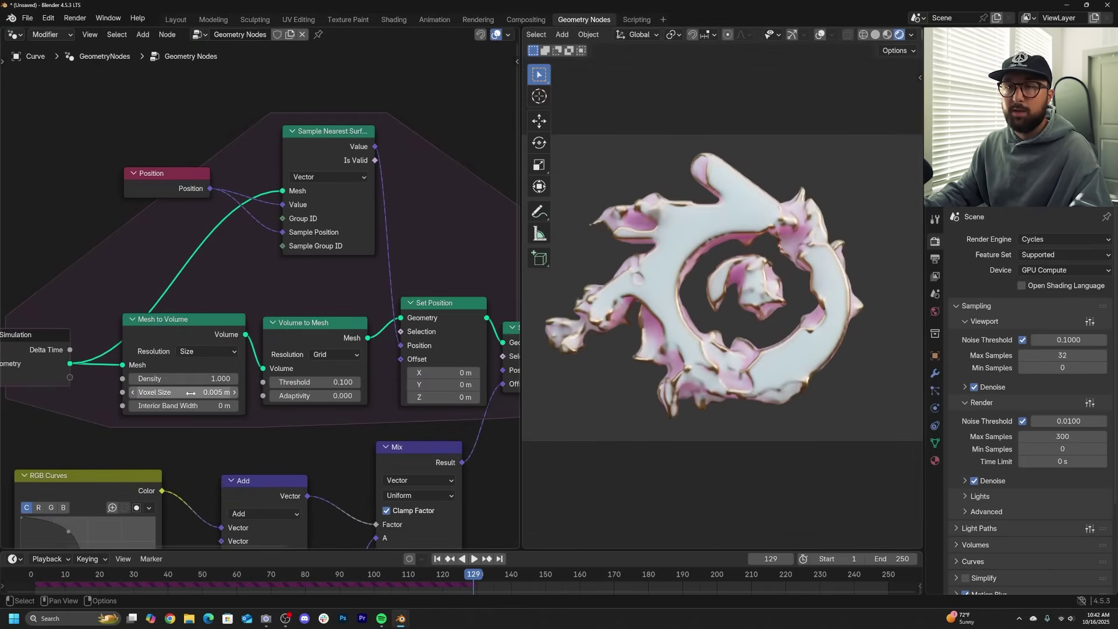
Set the Mesh to Volume voxel size to 0.002 m and replay the simulation from frame 1 to frame 89.
{"action": "left_click", "coordinate": [175, 392]}
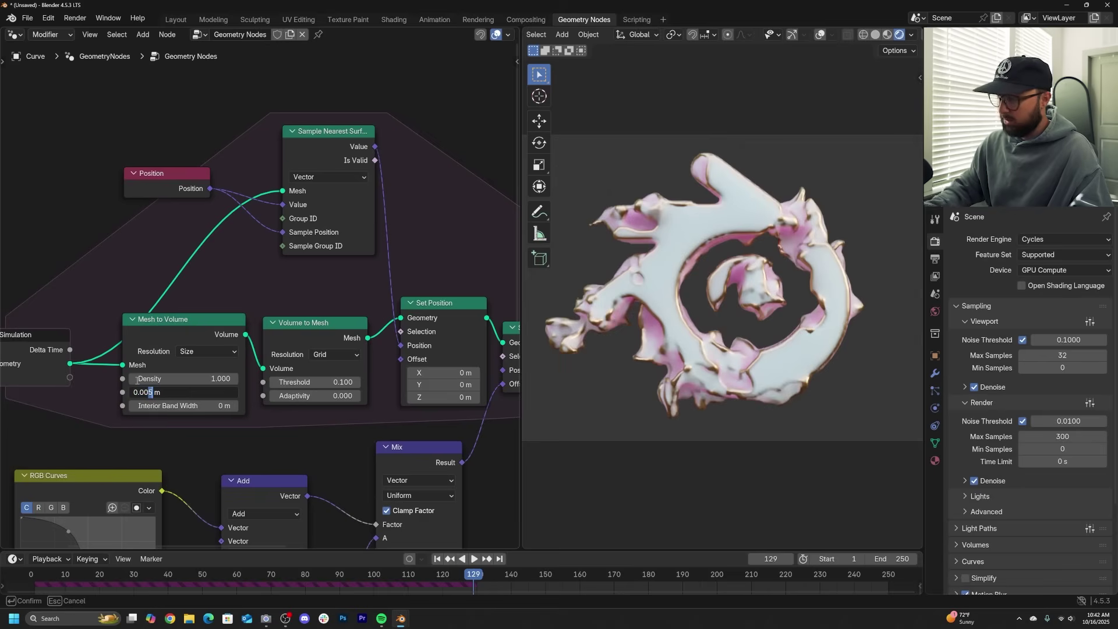
{"action": "left_click", "coordinate": [437, 559]}
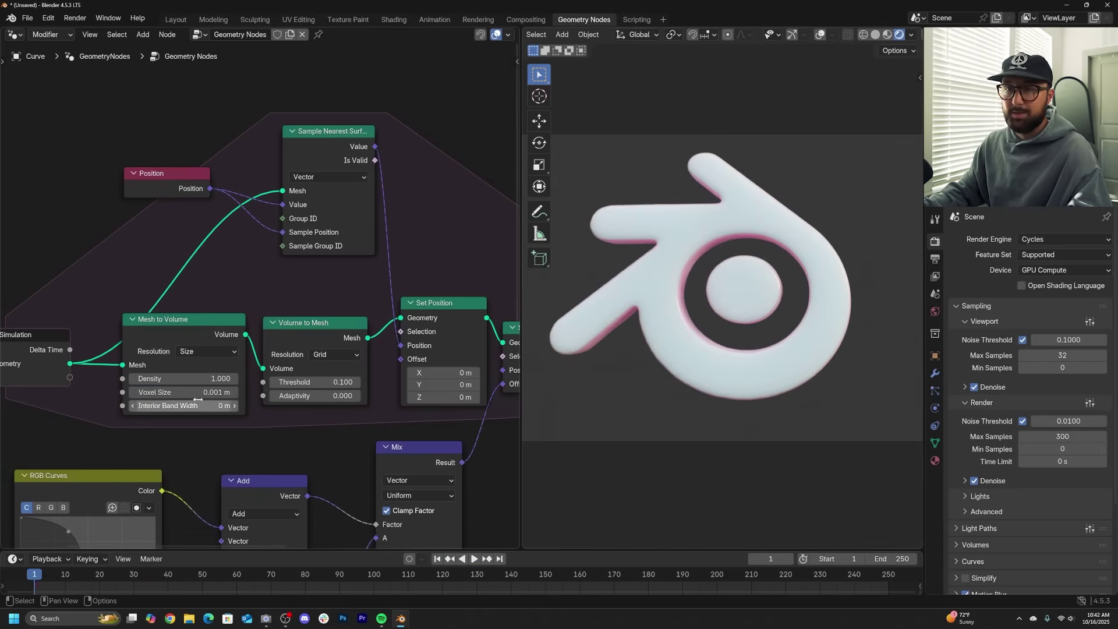
{"action": "left_click", "coordinate": [164, 392]}
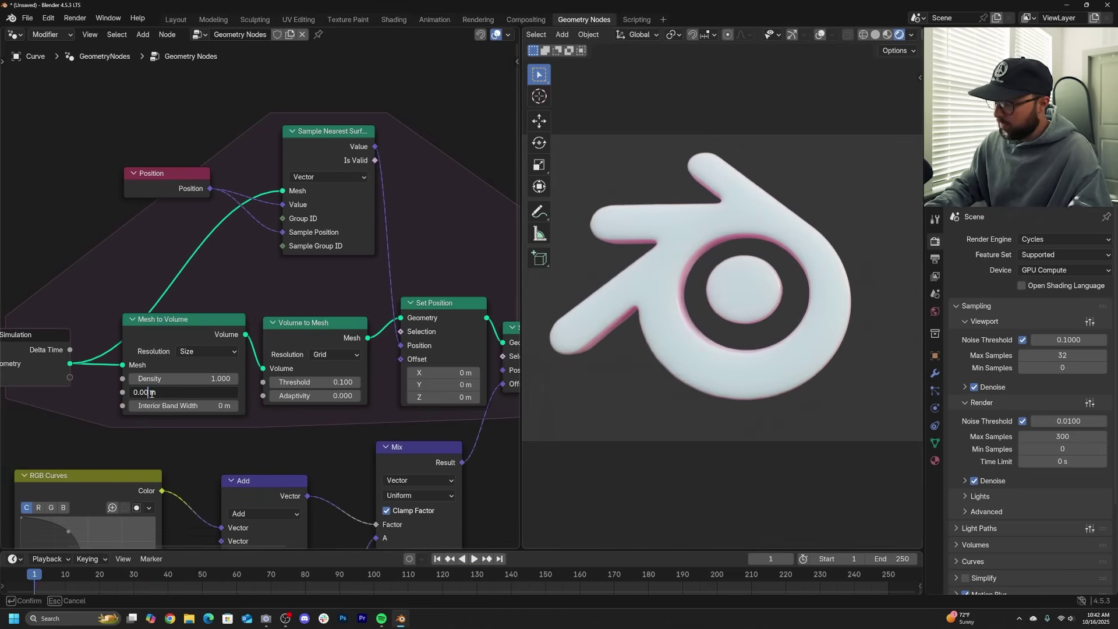
{"action": "key", "text": "BackSpace"}
{"action": "type", "text": "2"}
{"action": "key", "text": "Return"}
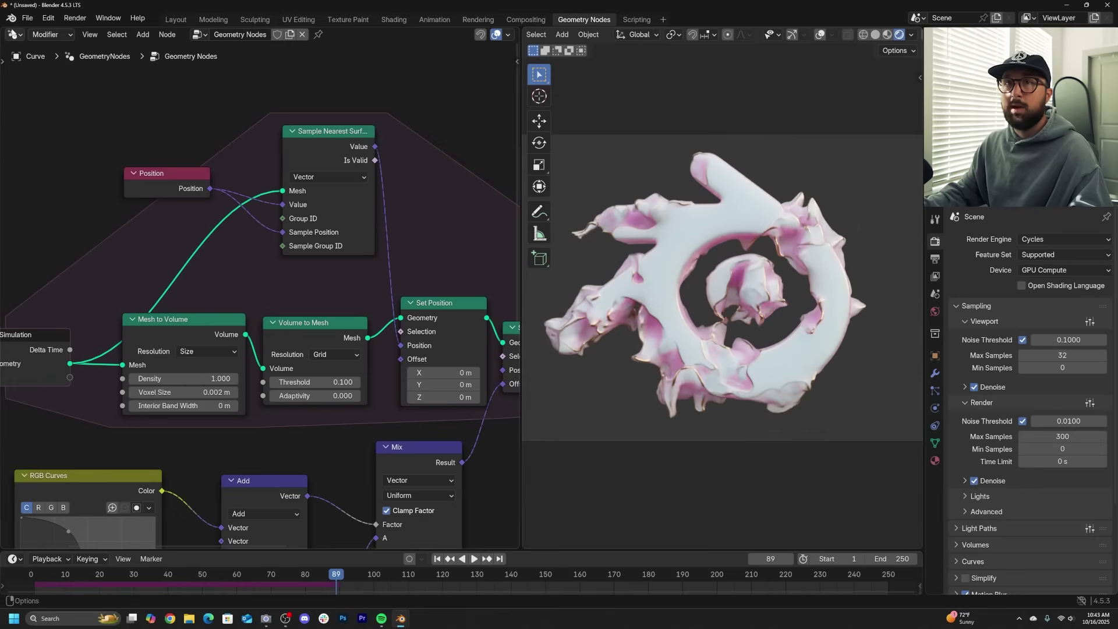
Open the material in the Shader Editor and set the Pointiness Color Ramp's white stop to 0.523.
{"action": "left_click", "coordinate": [14, 34]}
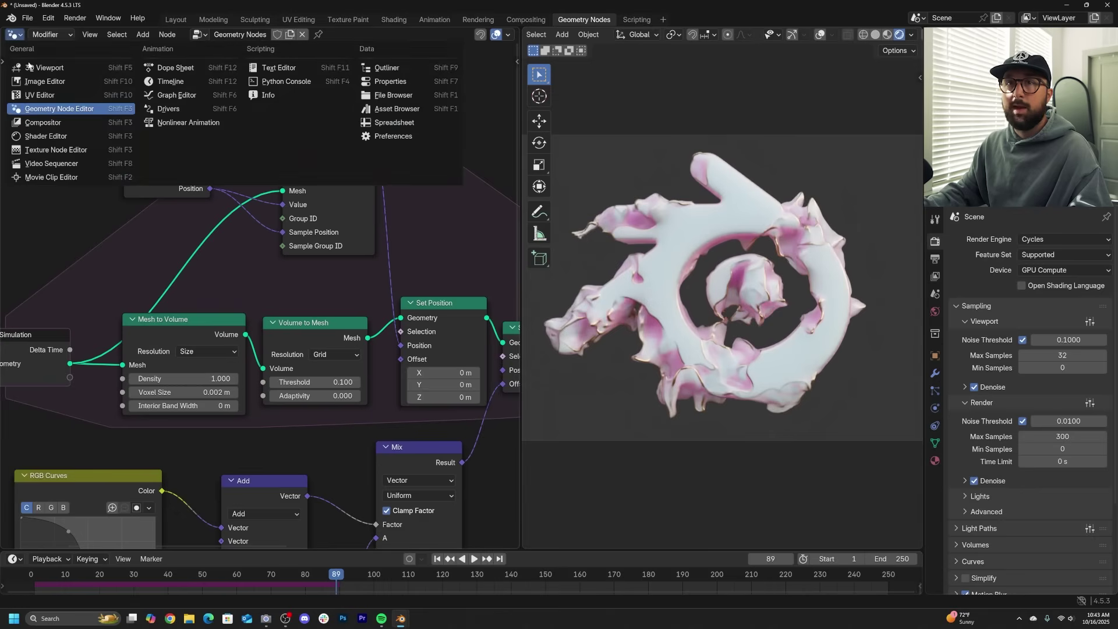
{"action": "left_click", "coordinate": [44, 135]}
{"action": "scroll", "coordinate": [399, 357], "scroll_direction": "up", "scroll_amount": 5}
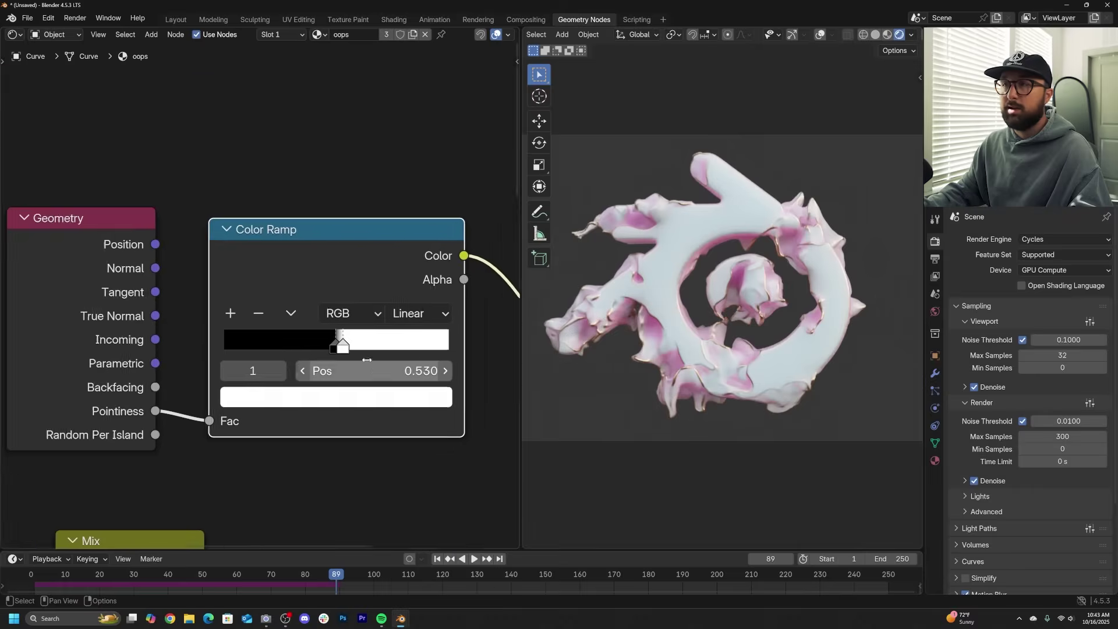
{"action": "left_click_drag", "start_coordinate": [364, 348], "coordinate": [360, 350]}
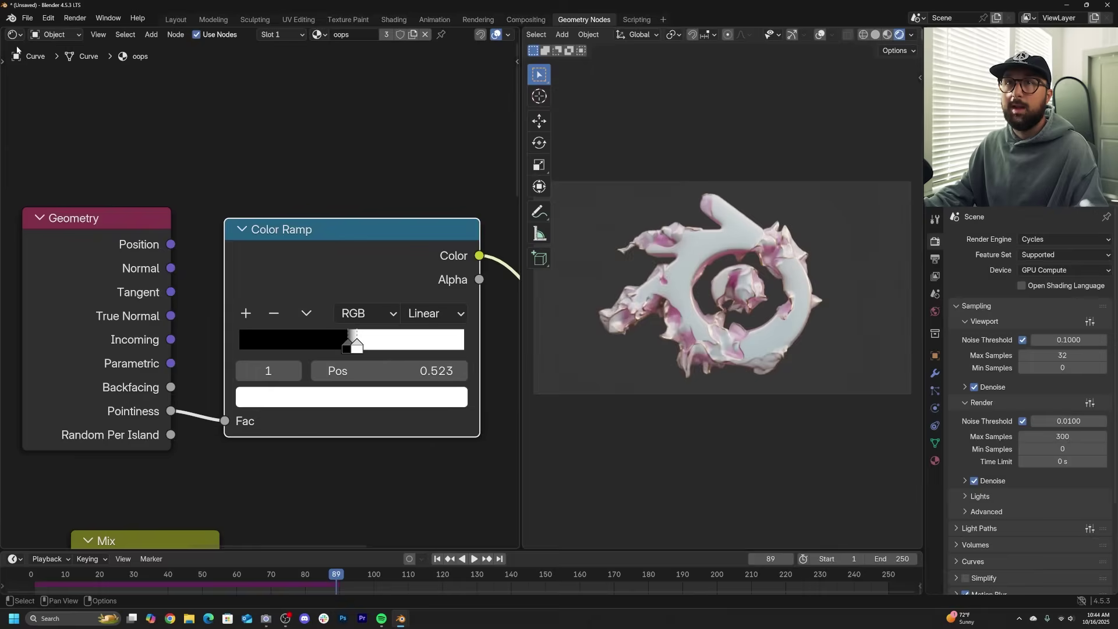
Return to the Geometry Node Editor and insert a Bake node between the simulation output and Set Shade Smooth.
{"action": "left_click", "coordinate": [15, 35]}
{"action": "left_click", "coordinate": [46, 113]}
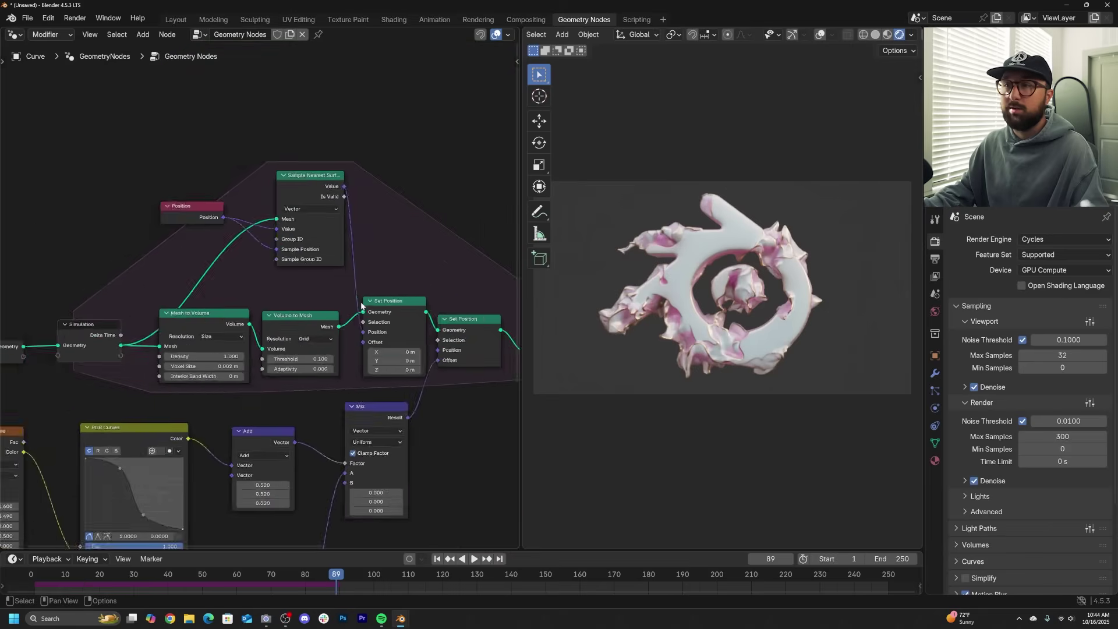
{"action": "middle_click_drag", "start_coordinate": [375, 308], "coordinate": [50, 335]}
{"action": "key", "text": "shift+a"}
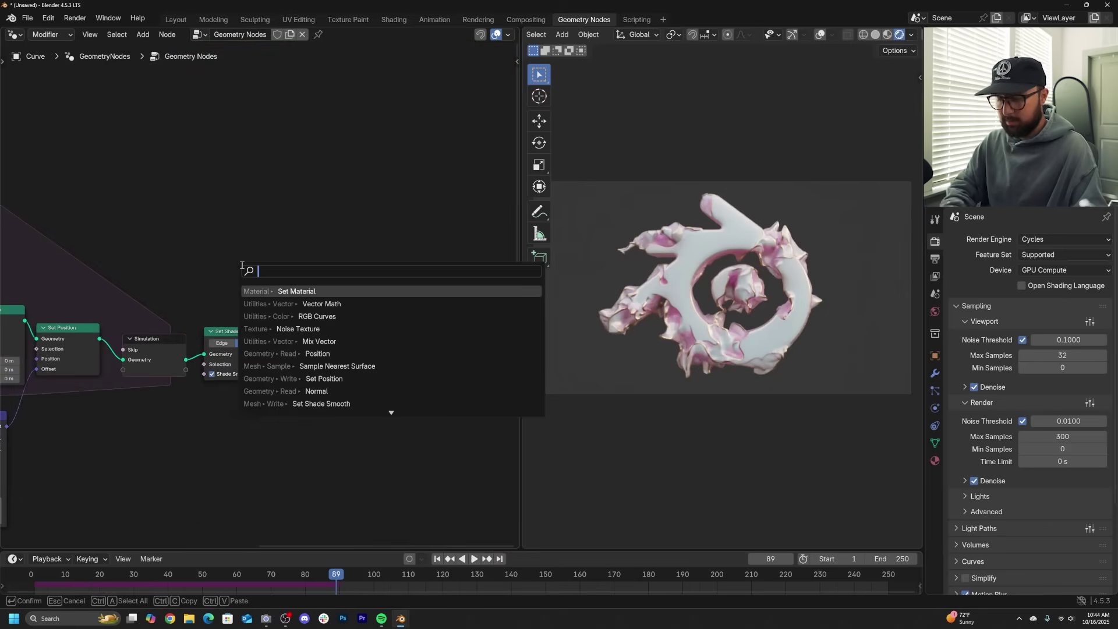
{"action": "type", "text": "bake"}
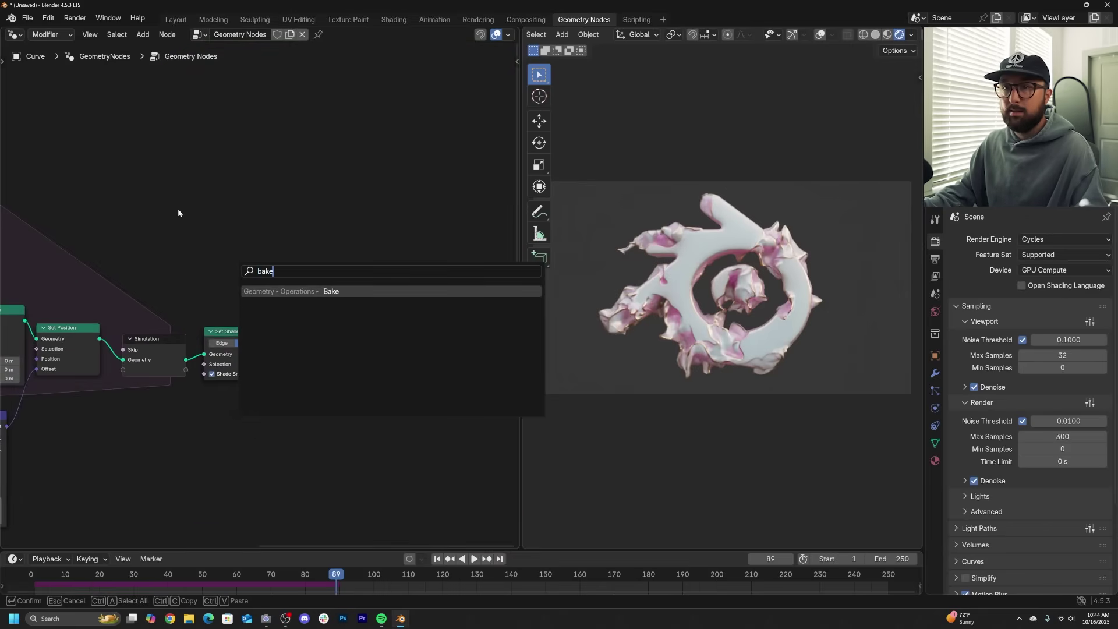
{"action": "key", "text": "Return"}
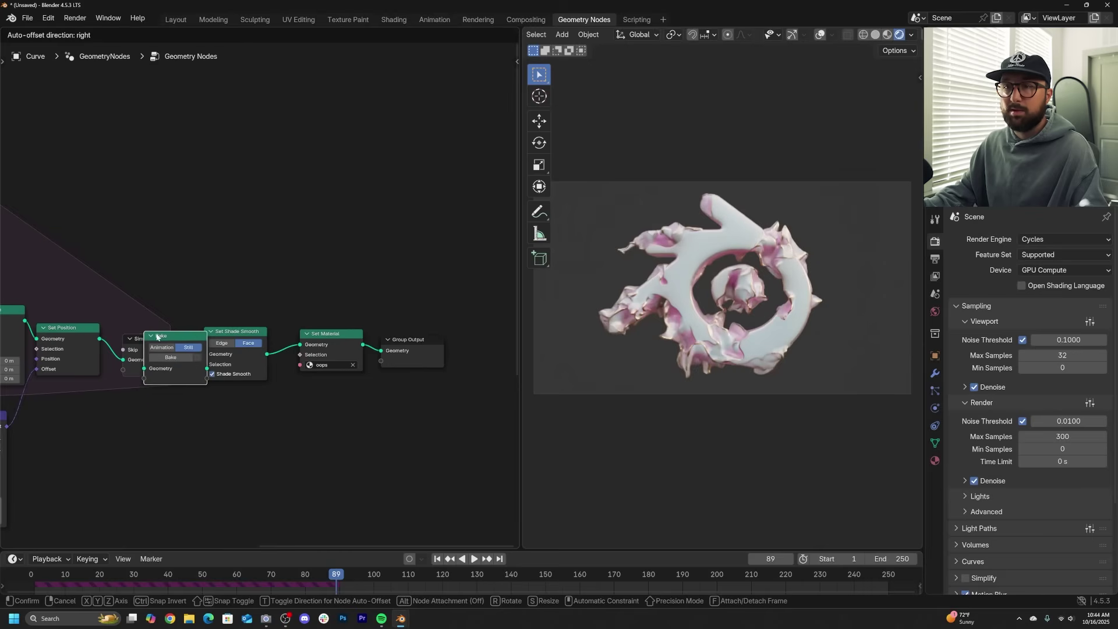
{"action": "left_click", "coordinate": [168, 340]}
Bake the simulated geometry as a still at frame 89 and return the timeline to frame 1.
{"action": "scroll", "coordinate": [224, 386], "scroll_direction": "up", "scroll_amount": 2}
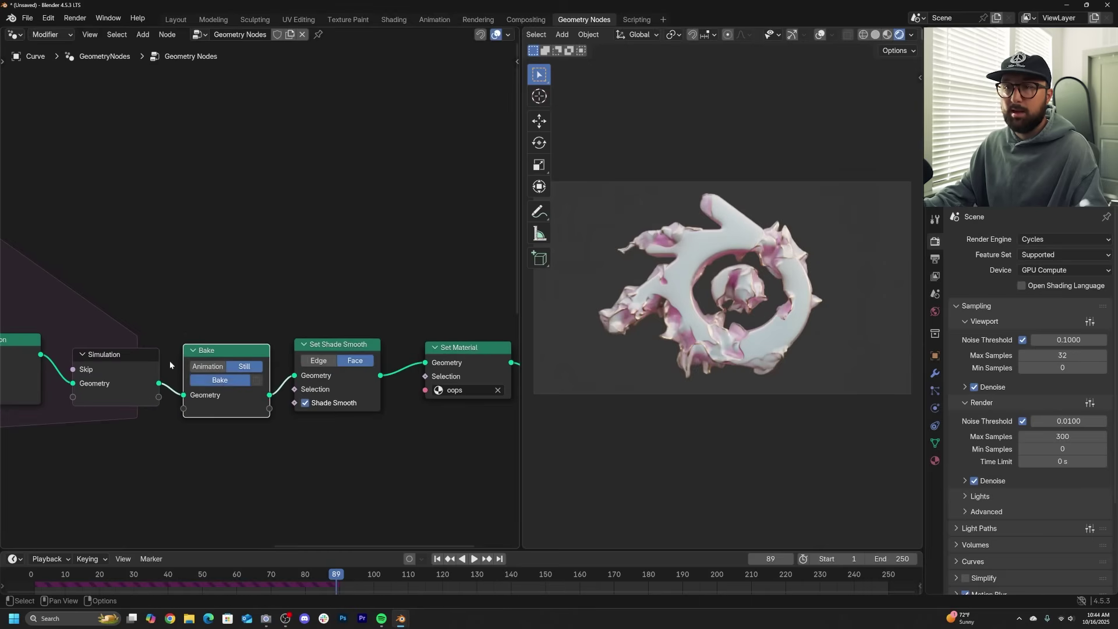
{"action": "left_click", "coordinate": [220, 380]}
{"action": "scroll", "coordinate": [281, 236], "scroll_direction": "down", "scroll_amount": 2}
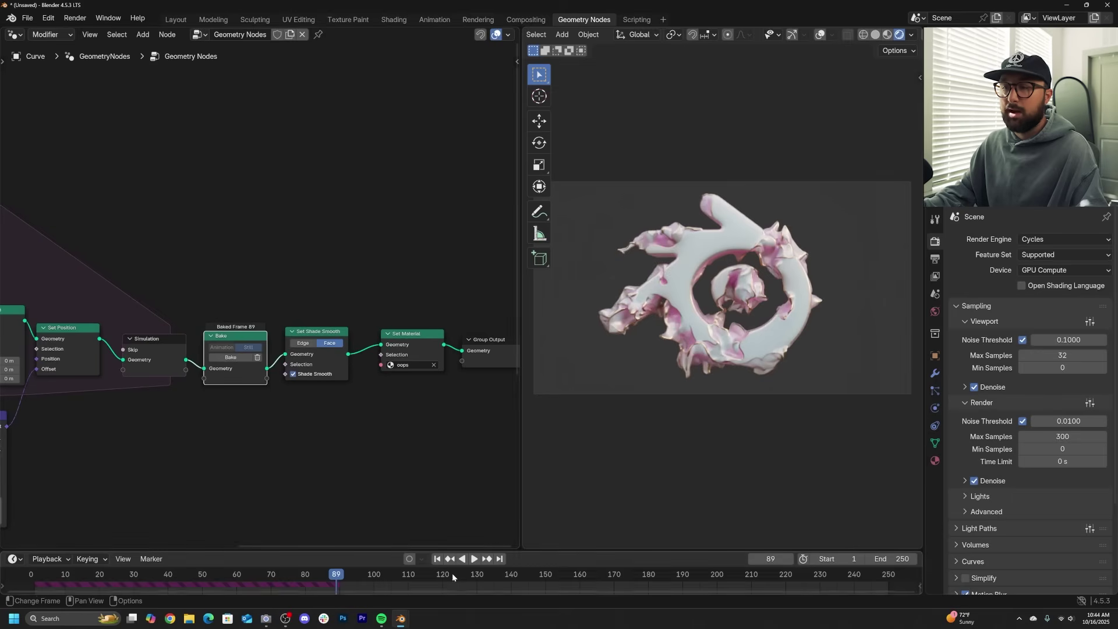
{"action": "left_click", "coordinate": [436, 559]}
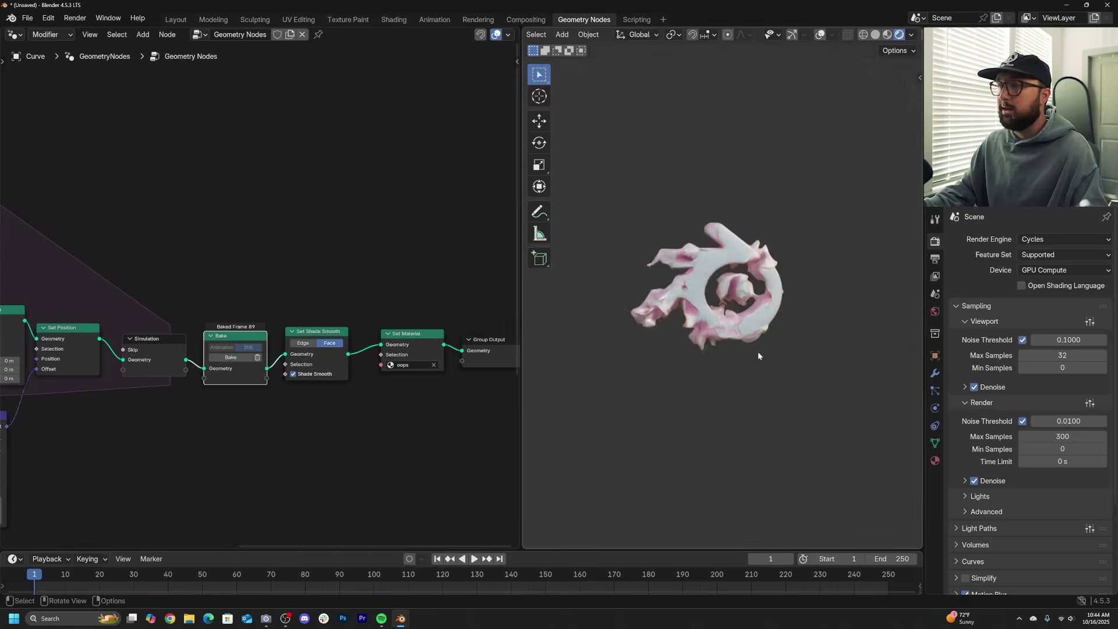
Inspect the baked logo from another angle and through the camera, and open the Rendering workspace to view the render result.
{"action": "scroll", "coordinate": [758, 356], "scroll_direction": "up", "scroll_amount": 4}
{"action": "scroll", "coordinate": [758, 356], "scroll_direction": "up", "scroll_amount": 2}
{"action": "middle_click_drag", "start_coordinate": [758, 356], "coordinate": [825, 319]}
{"action": "key", "text": "KP_0"}
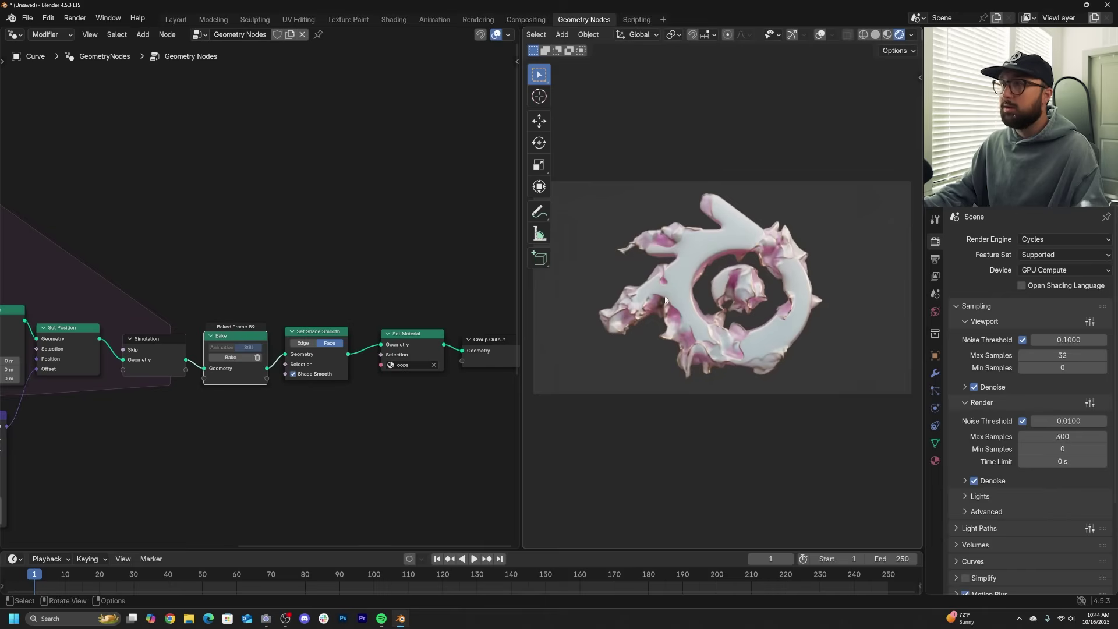
{"action": "left_click", "coordinate": [476, 20]}
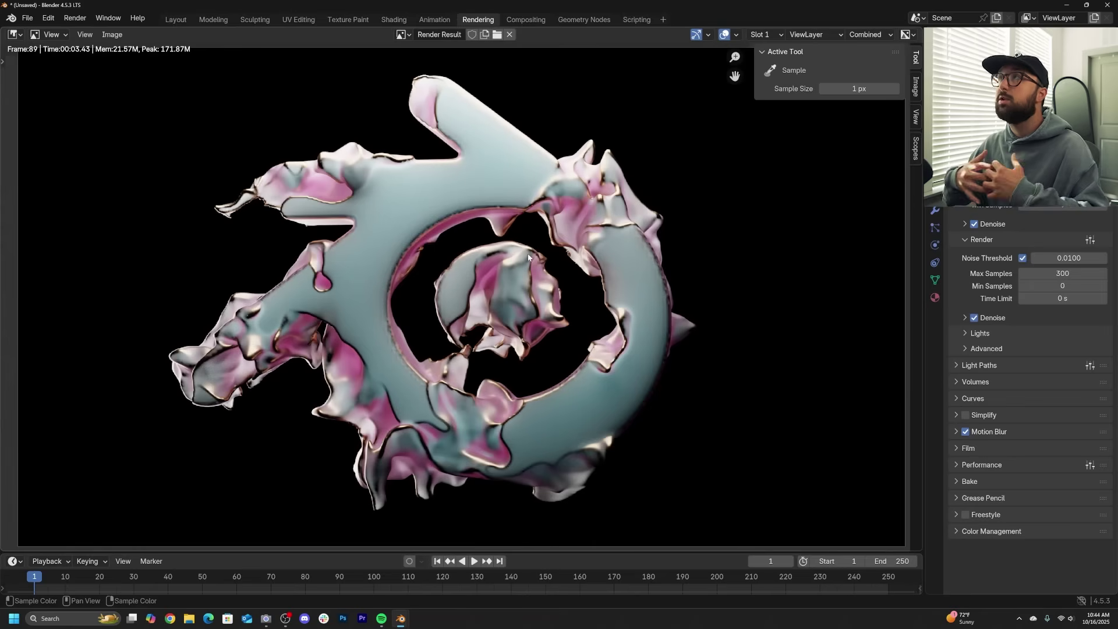